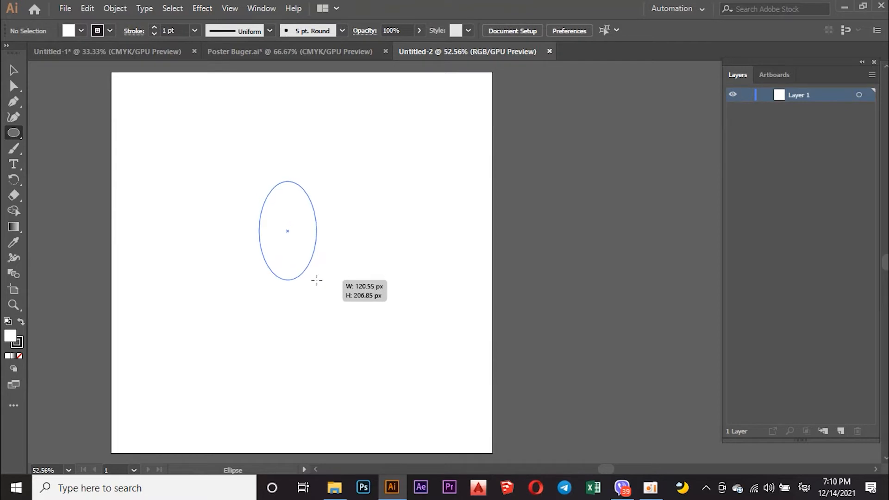
Give the ellipse no fill and a 2 pt black stroke
key(v)
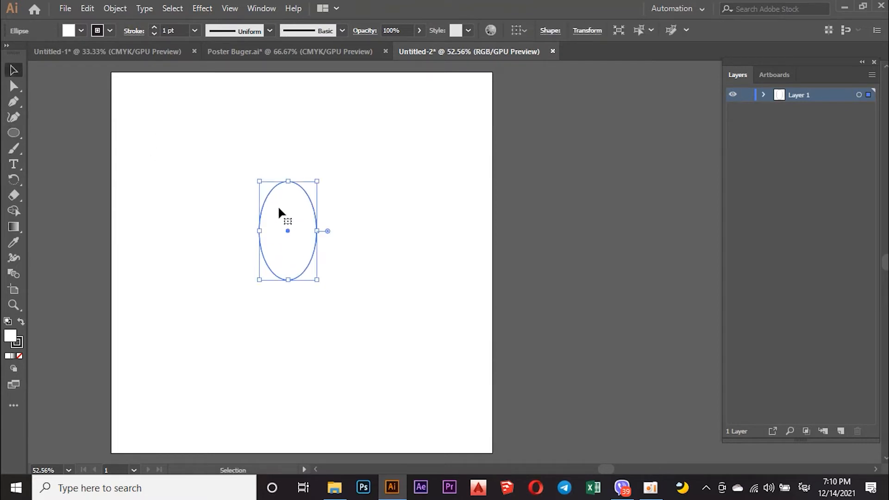
click(81, 32)
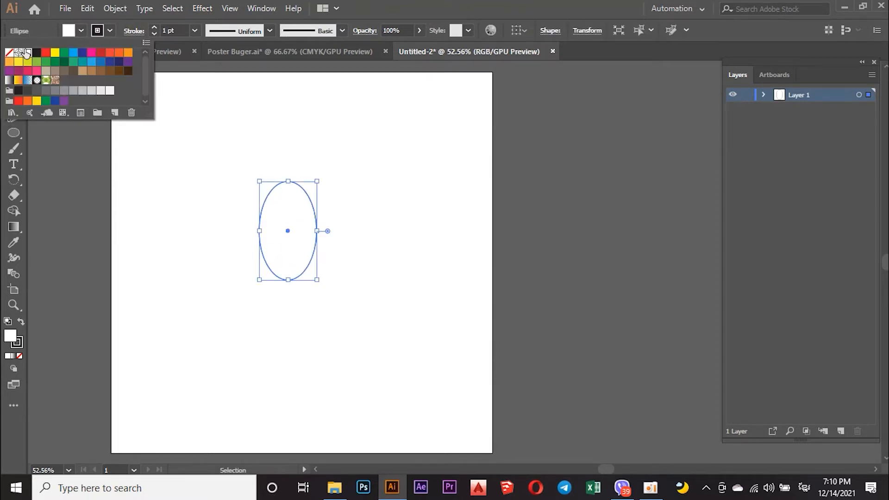
click(195, 30)
click(209, 99)
click(304, 143)
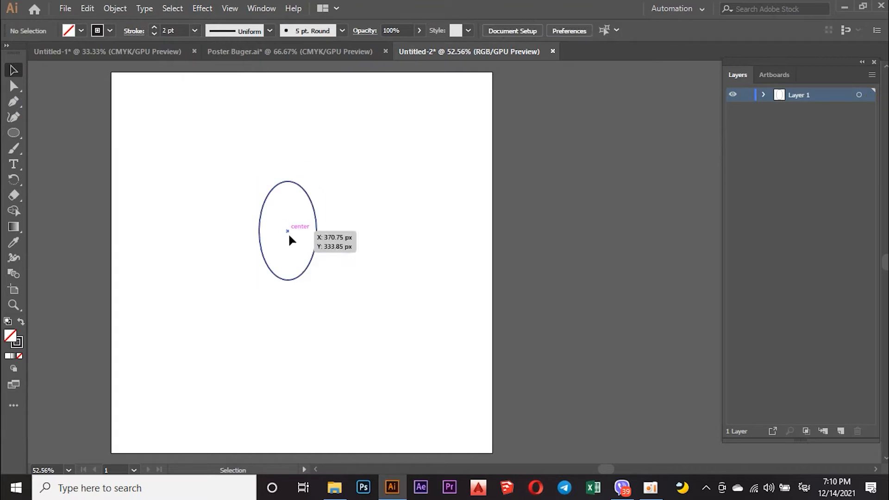
Duplicate the ellipse on both sides into a horizontal row of five half-overlapping ellipses
drag(316, 231, 372, 226)
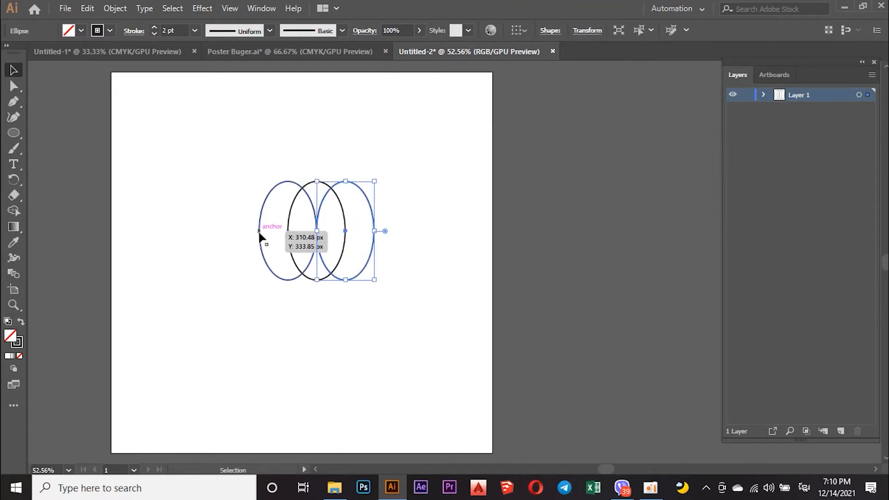
drag(403, 163, 338, 246)
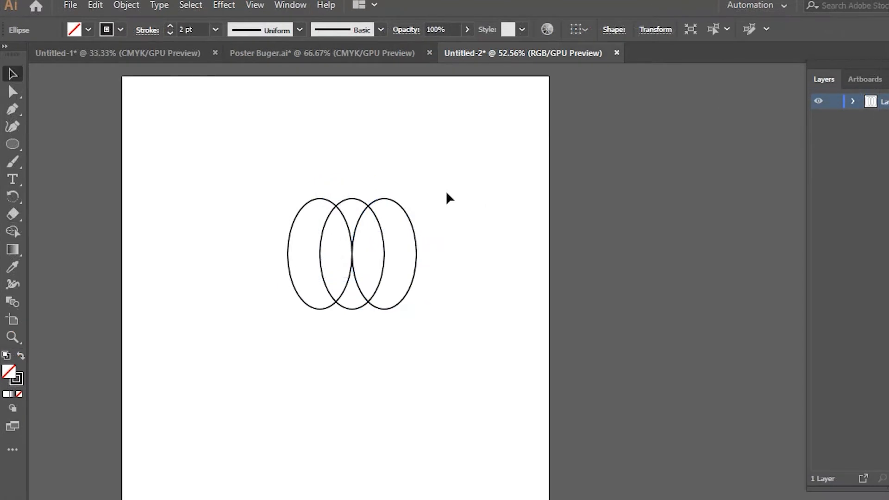
drag(374, 268, 292, 252)
click(320, 159)
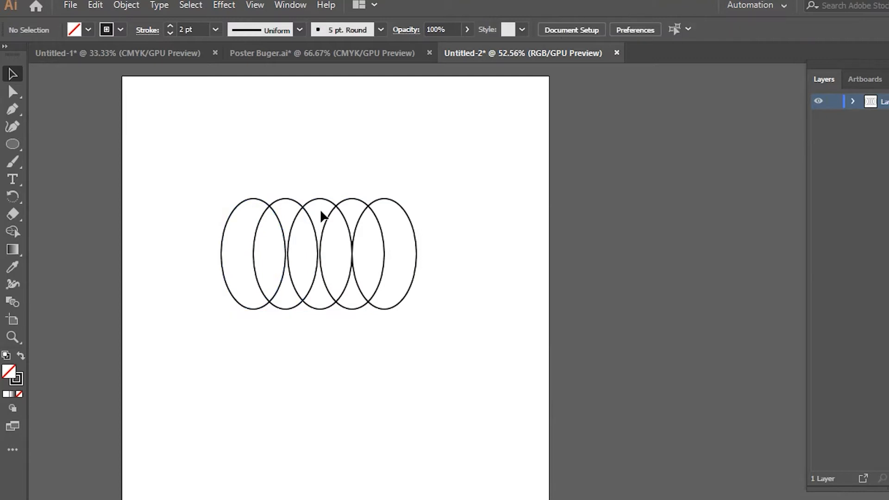
drag(255, 218, 255, 214)
drag(278, 182, 260, 232)
key(ctrl+z)
click(293, 159)
drag(282, 249, 299, 220)
key(ctrl+z)
click(273, 154)
key(ctrl+z)
click(464, 155)
drag(284, 232, 268, 183)
key(ctrl+z)
click(287, 175)
key(ctrl+z)
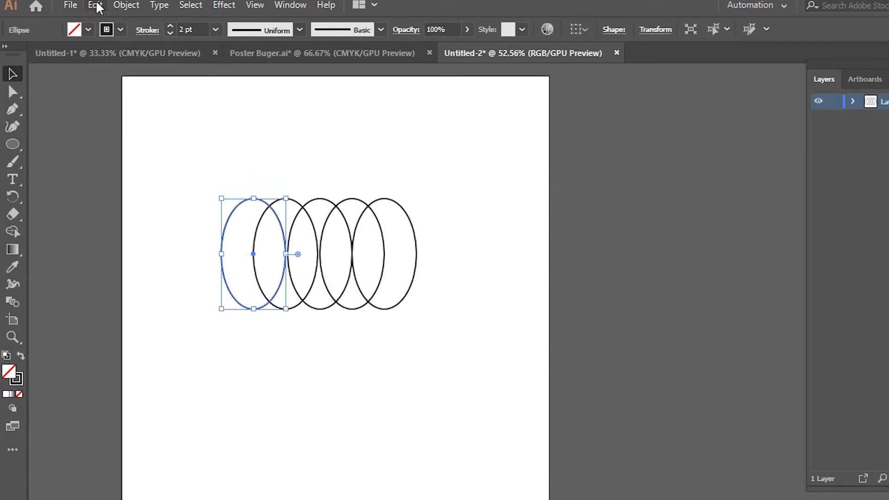
click(97, 5)
click(100, 6)
click(122, 6)
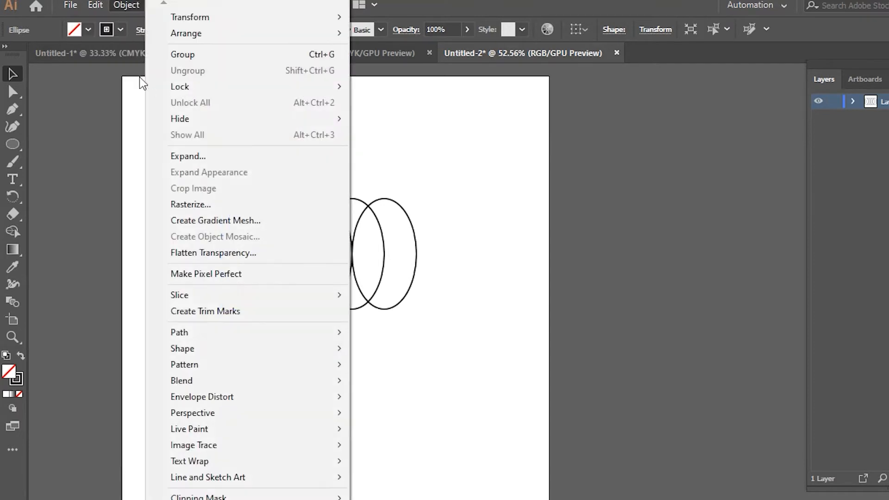
click(118, 71)
Copy the leftmost ellipse to a slightly higher position between the first two ellipses and nudge it down
drag(270, 209, 286, 194)
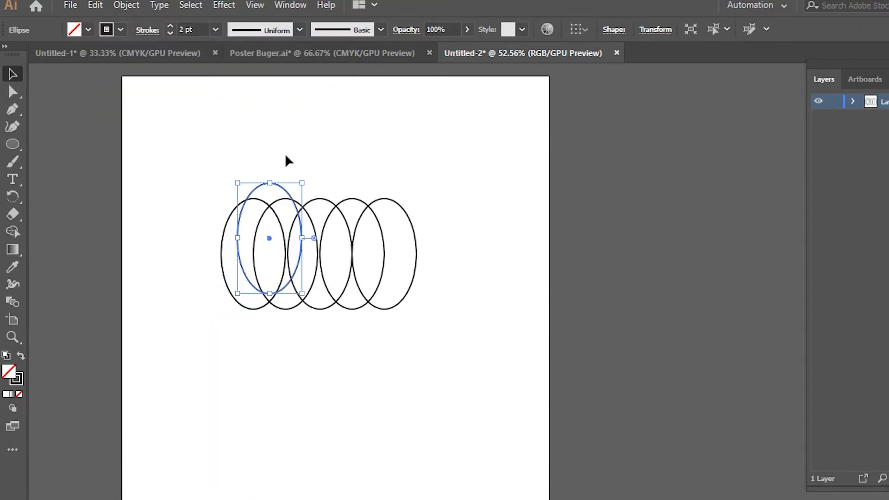
key(Down)
key(Down)
key(Down)
key(Down)
key(Down)
key(Down)
key(Down)
key(Down)
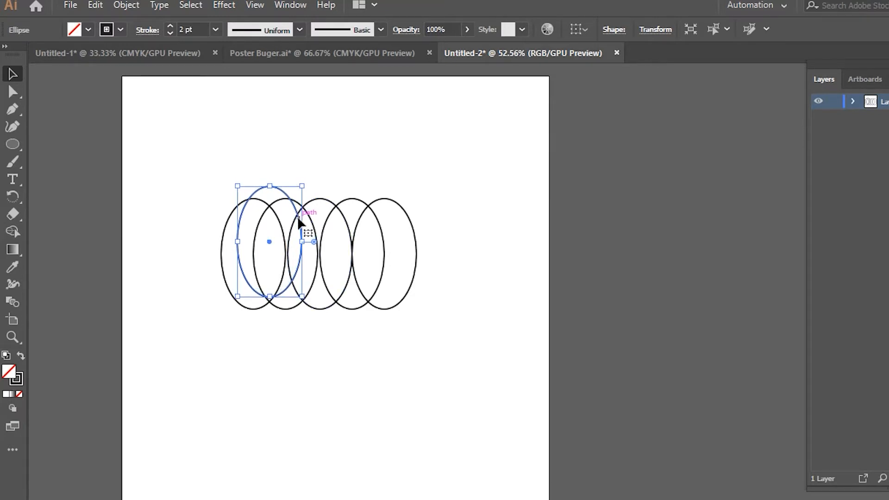
drag(298, 223, 414, 196)
key(ctrl+z)
key(ctrl+z)
Shift the raised ellipse slightly left and nudge it down towards the front row
drag(273, 198, 282, 193)
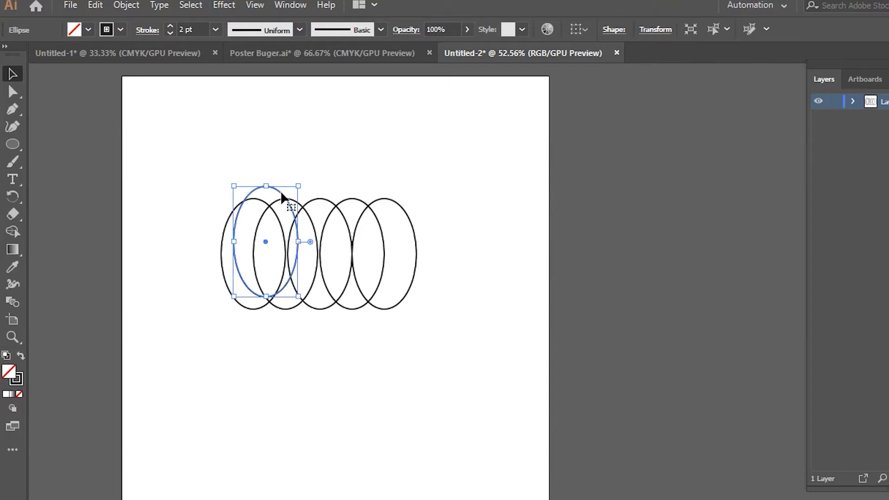
click(306, 165)
click(272, 186)
key(Down)
key(Down)
key(Down)
key(Down)
key(Down)
key(Down)
key(Down)
key(Down)
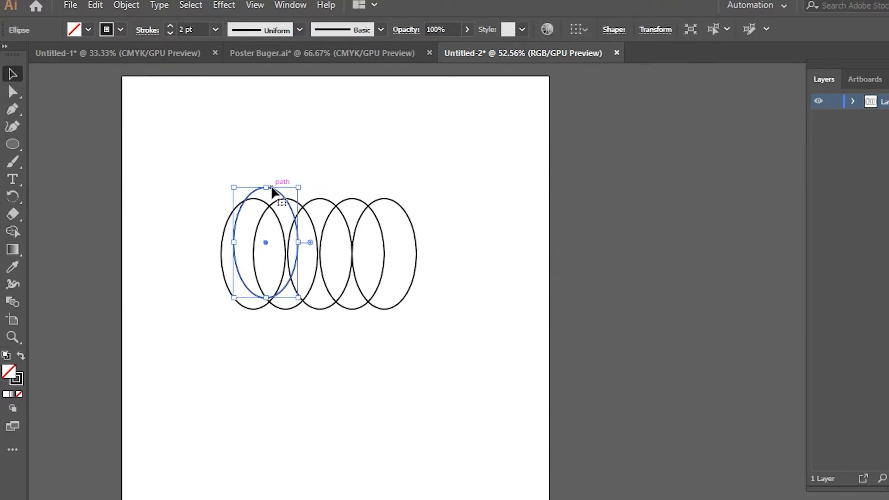
Duplicate the raised ellipse to the right until four overlapping raised ellipses span the front row
drag(293, 210, 365, 238)
click(327, 149)
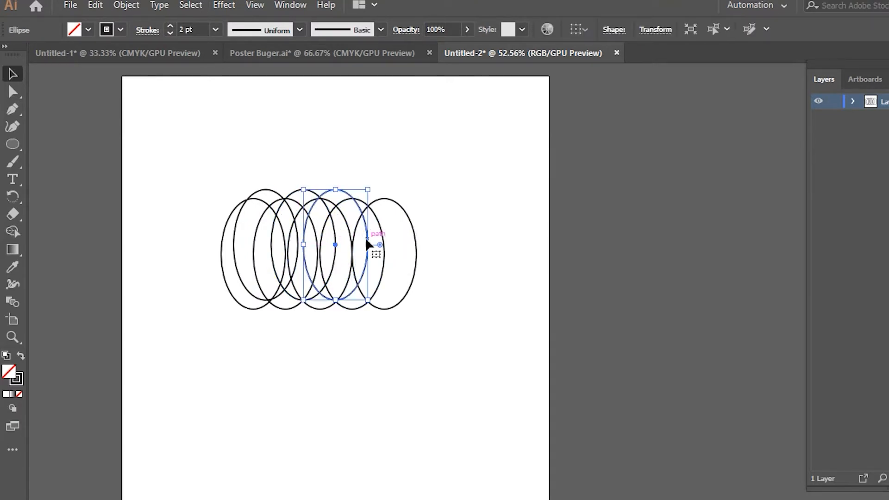
click(381, 227)
click(357, 172)
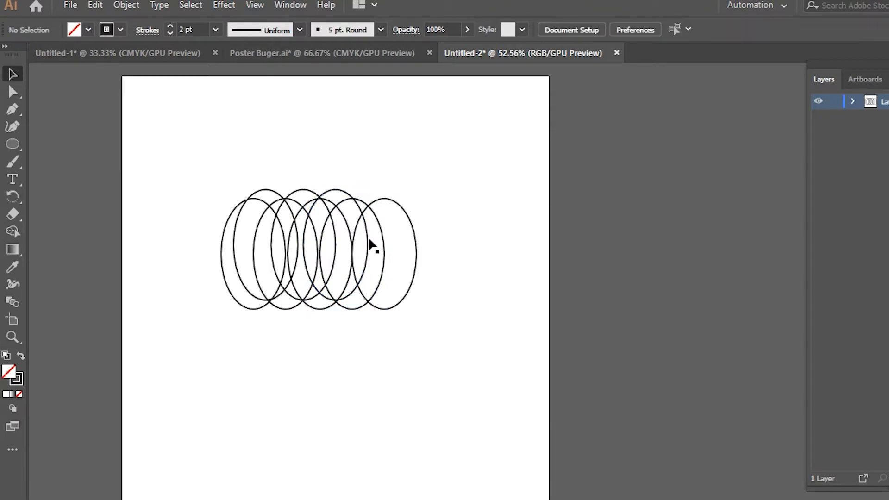
drag(369, 240, 401, 232)
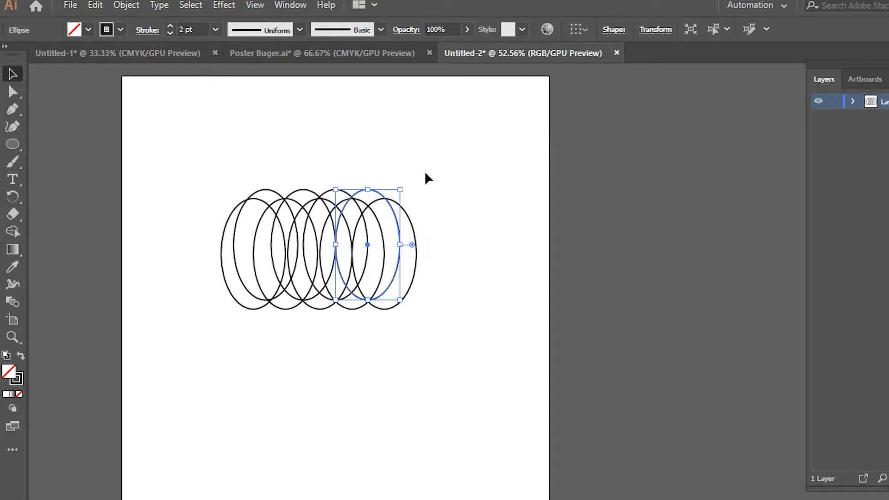
Select all ellipses and merge the overlapping regions of the two leftmost front ellipses with the Shape Builder tool
drag(425, 173, 179, 265)
key(ctrl+plus)
key(ctrl+plus)
key(ctrl+minus)
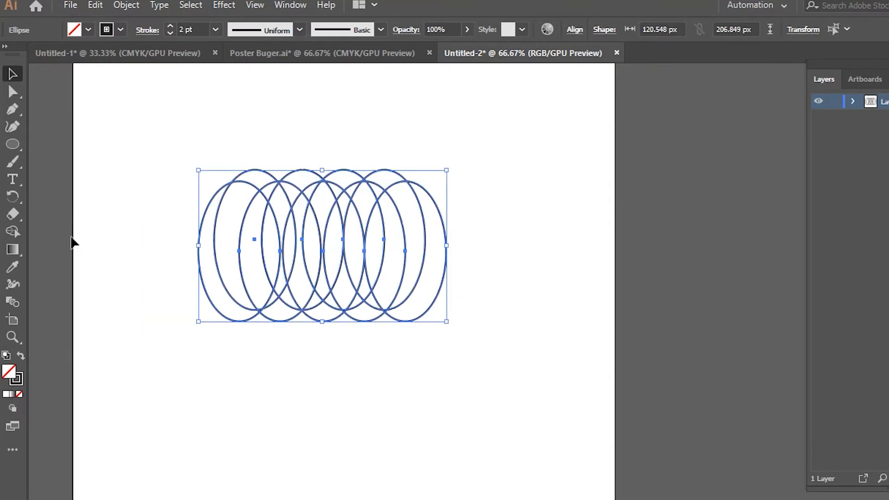
click(13, 231)
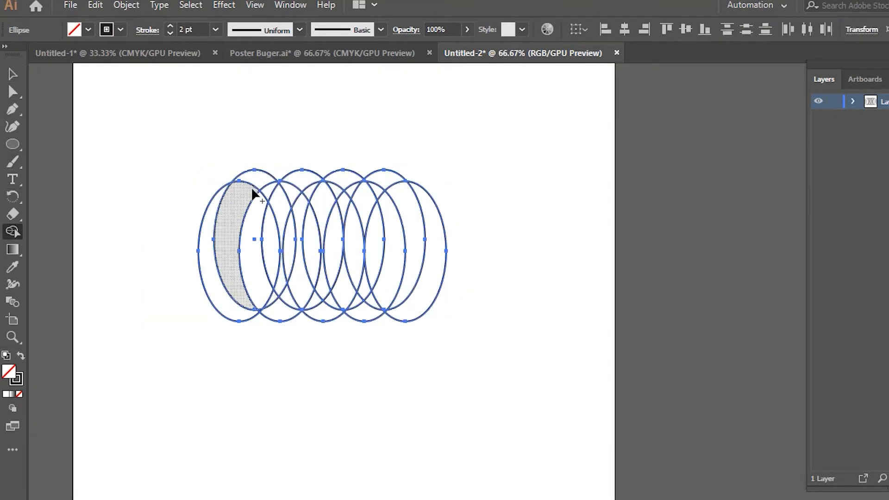
drag(239, 189, 217, 238)
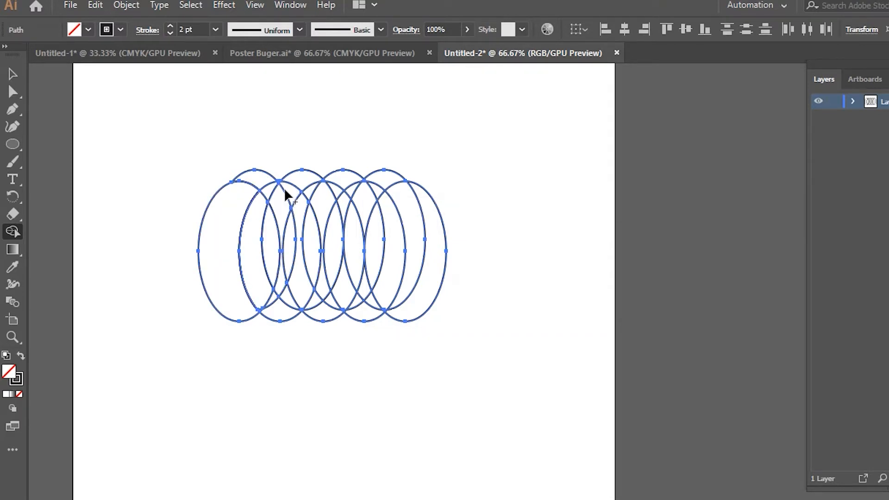
drag(285, 187, 263, 206)
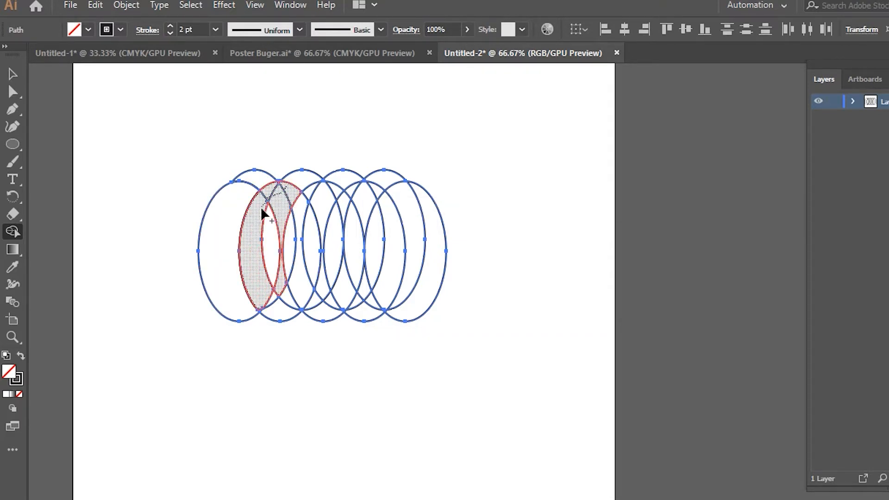
mouse_move(271, 290)
mouse_down()
mouse_move(282, 305)
mouse_move(284, 293)
mouse_up()
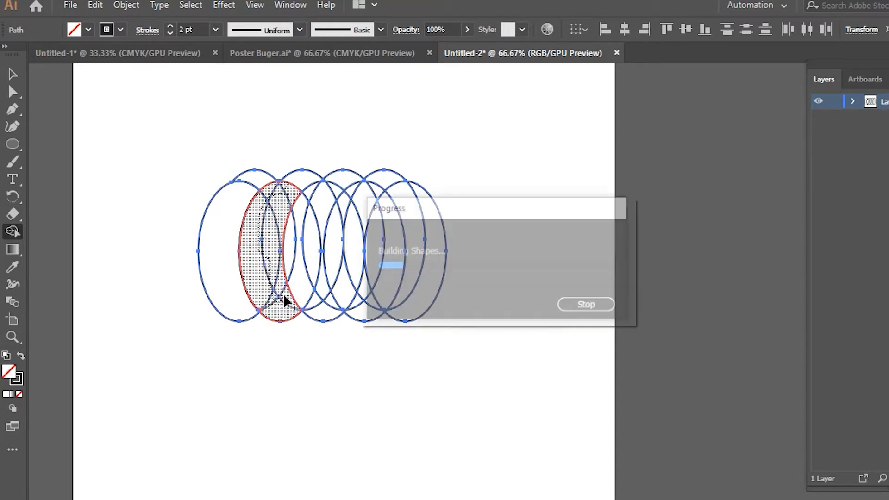
Merge all regions inside the middle front ellipse into one complete oval with the Shape Builder tool
scroll(263, 290, up, 4)
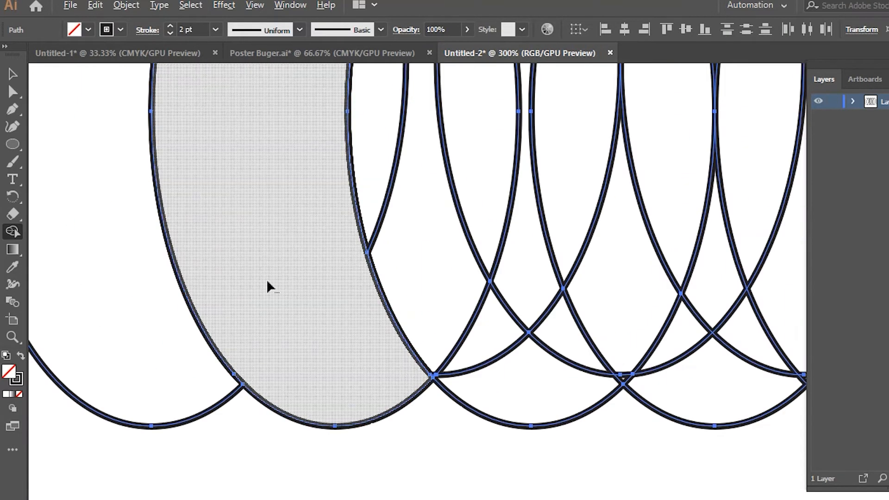
scroll(263, 297, down, 3)
scroll(380, 180, up, 1)
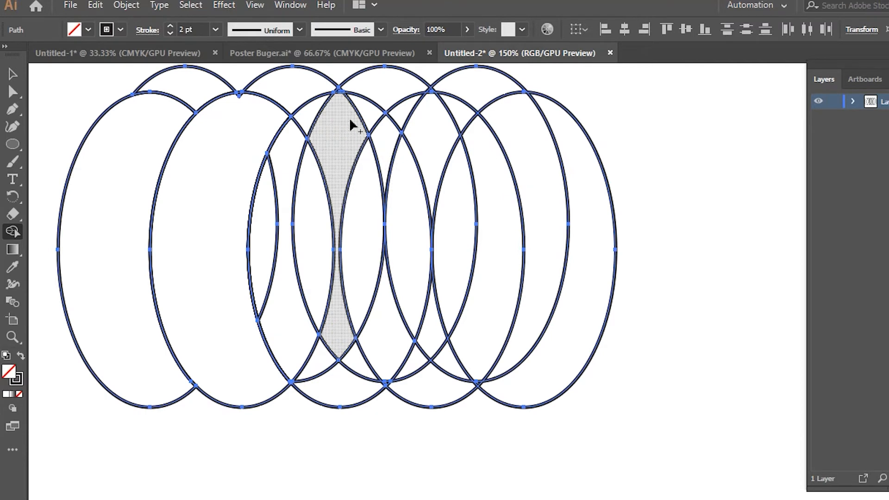
mouse_move(335, 102)
mouse_down()
mouse_move(309, 117)
mouse_move(283, 162)
mouse_move(273, 233)
mouse_move(286, 279)
mouse_move(329, 334)
mouse_move(336, 370)
mouse_move(353, 370)
mouse_move(384, 338)
mouse_move(408, 268)
mouse_move(369, 113)
mouse_move(354, 218)
mouse_up()
Merge the inner regions of the two rightmost front ellipses into solid segments beside the middle oval
scroll(359, 328, up, 3)
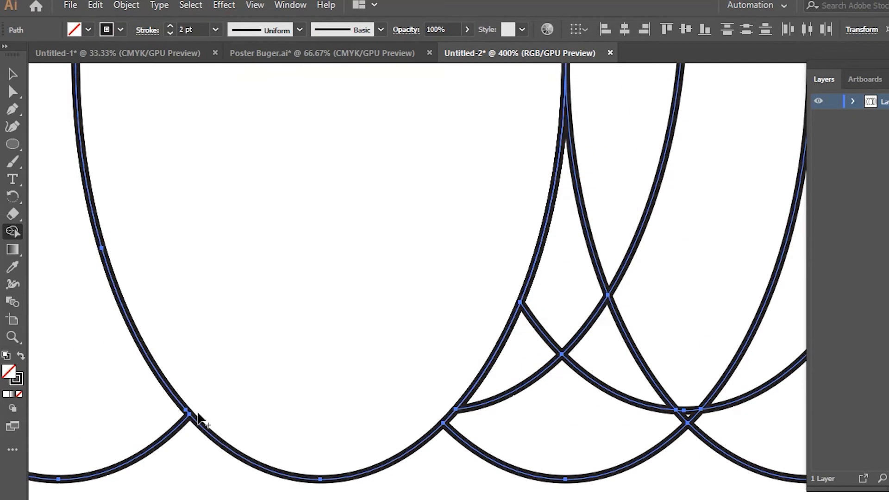
scroll(195, 411, down, 4)
scroll(428, 157, down, 1)
scroll(346, 232, up, 1)
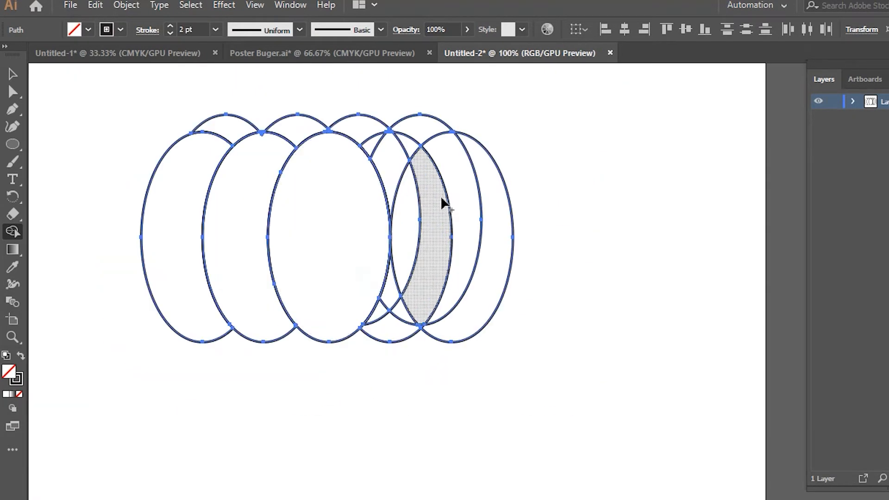
scroll(440, 199, up, 1)
mouse_move(462, 144)
mouse_down()
mouse_move(498, 165)
mouse_move(508, 258)
mouse_up()
mouse_move(342, 119)
mouse_down()
mouse_move(395, 140)
mouse_move(412, 210)
mouse_move(385, 270)
mouse_move(363, 386)
mouse_up()
mouse_move(414, 301)
mouse_down()
mouse_move(420, 348)
mouse_move(409, 391)
mouse_up()
key(ctrl+z)
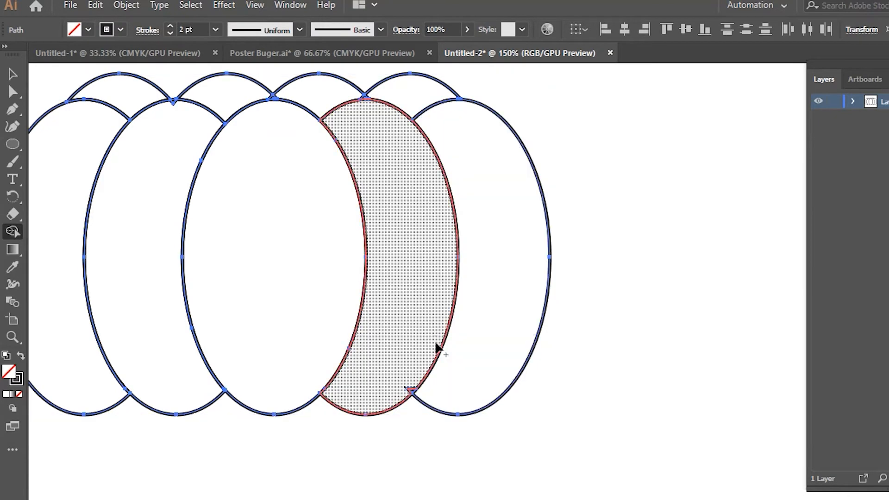
Merge the tiny leftover slivers between the rear arcs and the front ovals into their neighbouring shapes
scroll(389, 167, up, 2)
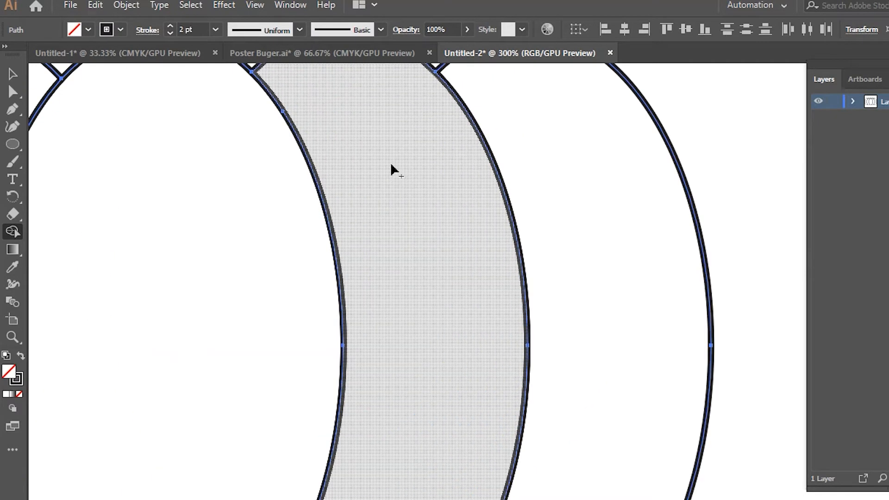
scroll(391, 165, up, 3)
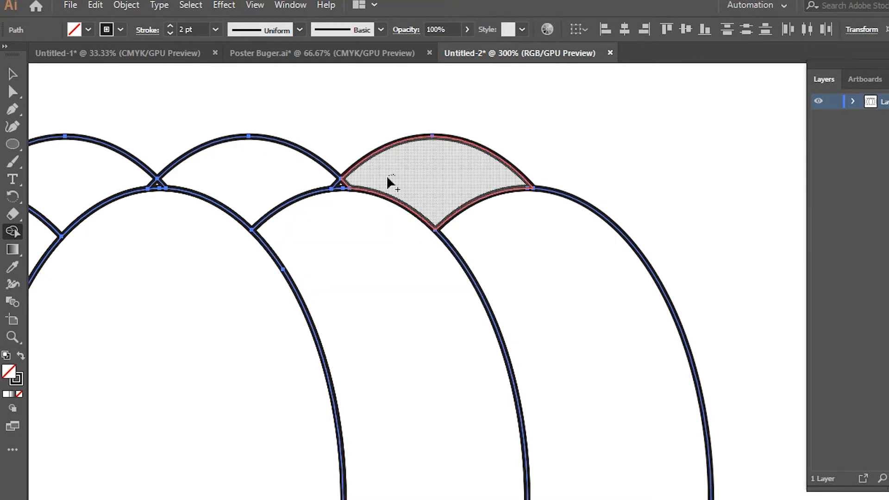
click(116, 185)
drag(207, 176, 160, 185)
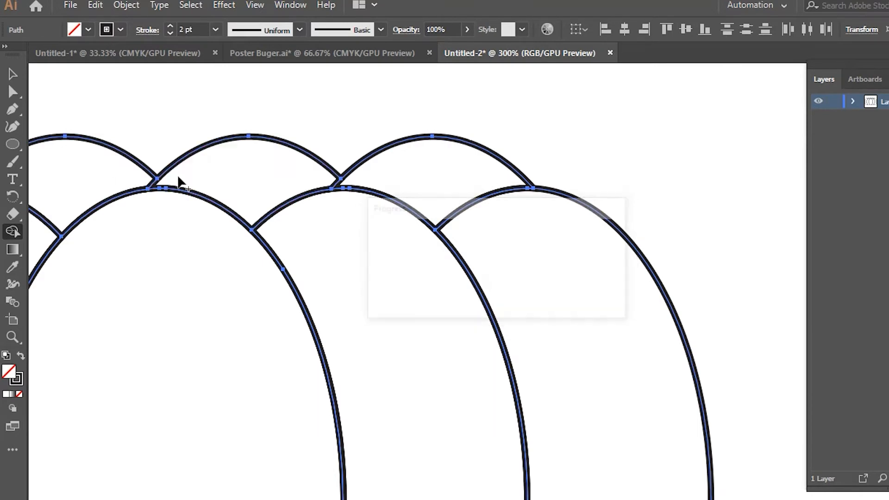
scroll(313, 121, down, 2)
scroll(160, 156, up, 2)
scroll(180, 155, down, 1)
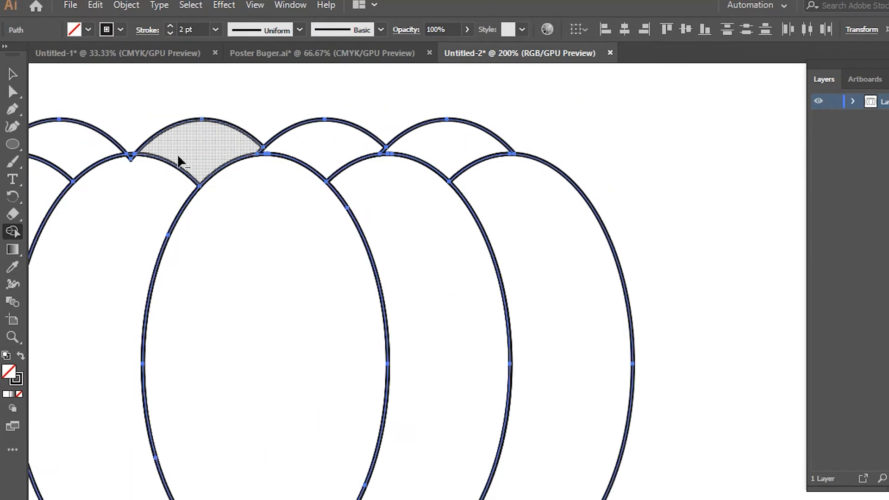
scroll(97, 163, up, 1)
scroll(105, 159, down, 2)
click(138, 163)
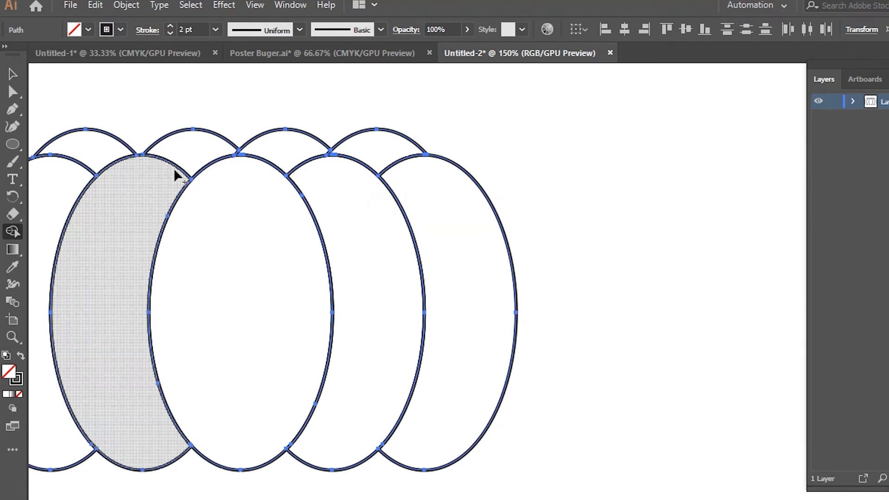
Squash the whole pumpkin outline vertically from its upper edge, keeping its width
scroll(268, 148, down, 2)
click(12, 74)
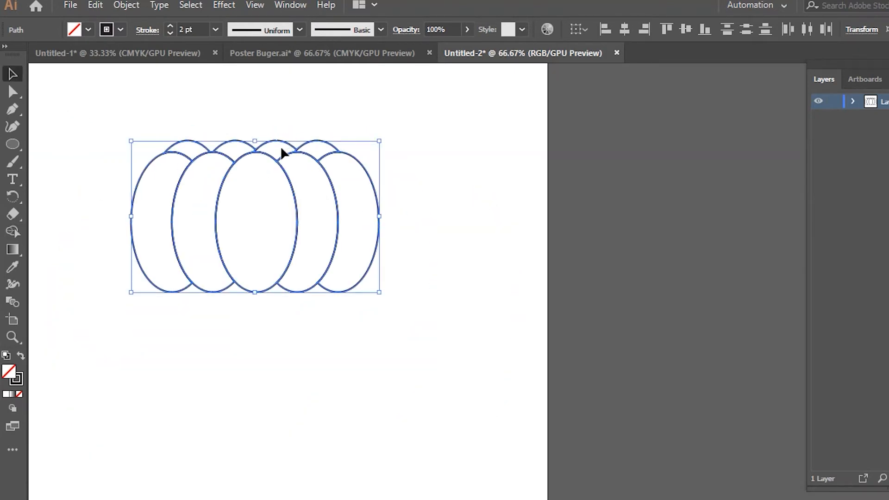
drag(258, 140, 257, 156)
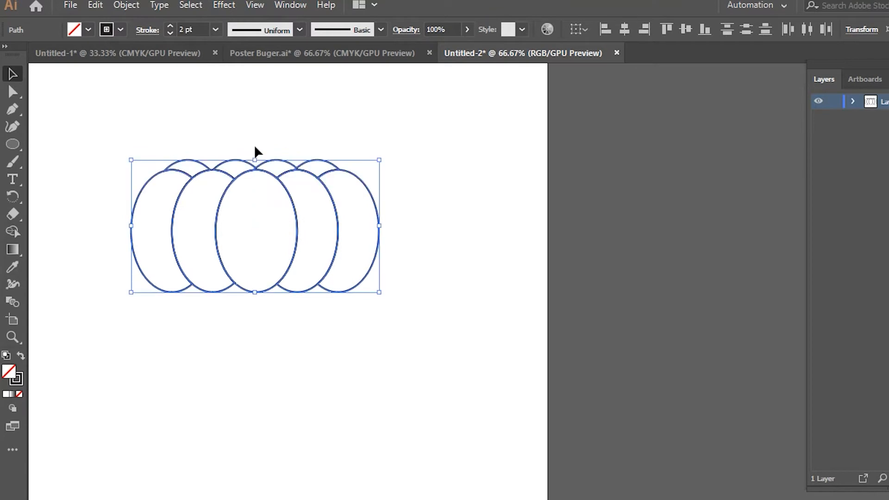
click(254, 134)
Select all pumpkin segments and fill them with the light orange swatch
drag(107, 258, 105, 259)
drag(390, 160, 164, 271)
click(162, 272)
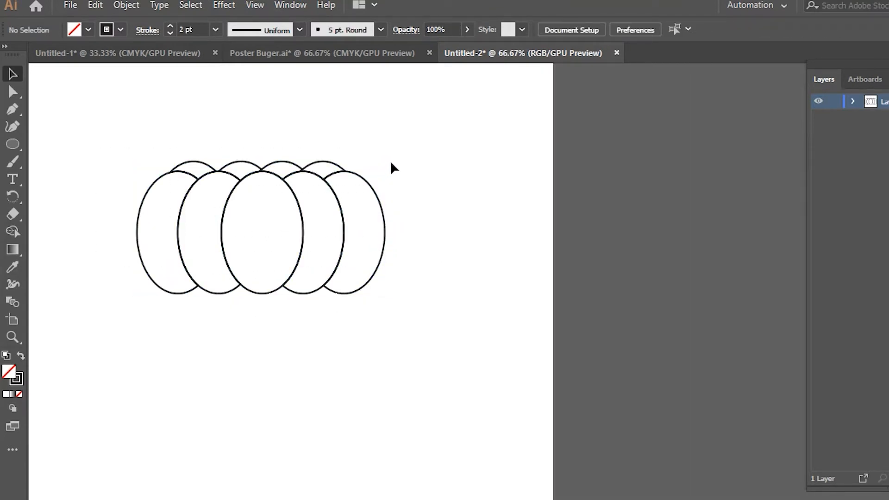
drag(393, 168, 122, 270)
click(88, 30)
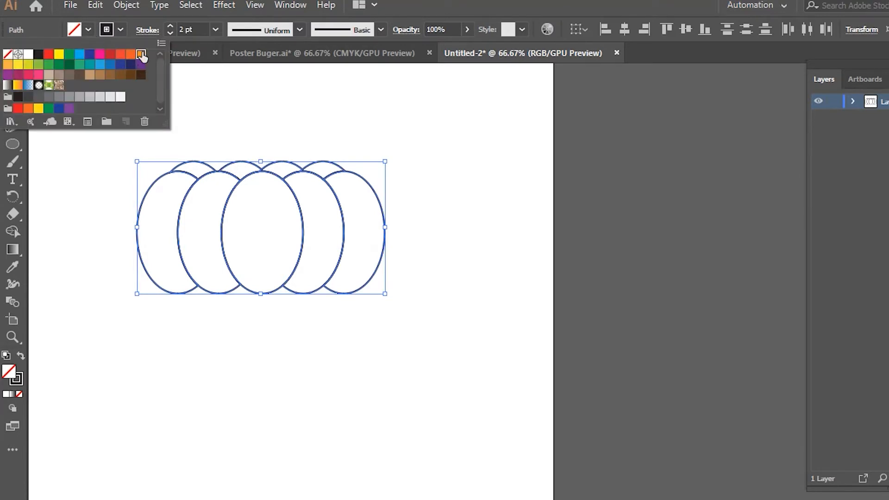
click(141, 56)
click(7, 63)
key(Escape)
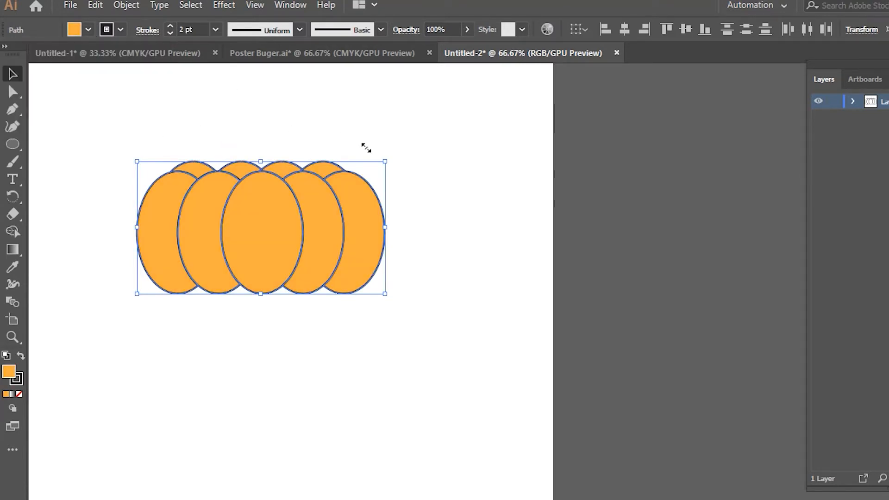
Move the whole pumpkin down and to the right, nearer the middle of the artboard, and deselect it
drag(264, 228, 304, 259)
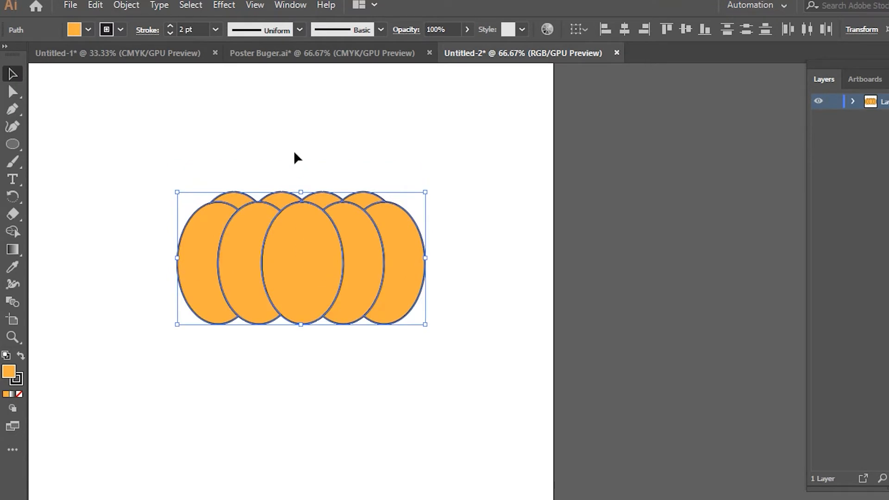
click(294, 151)
click(307, 257)
click(274, 153)
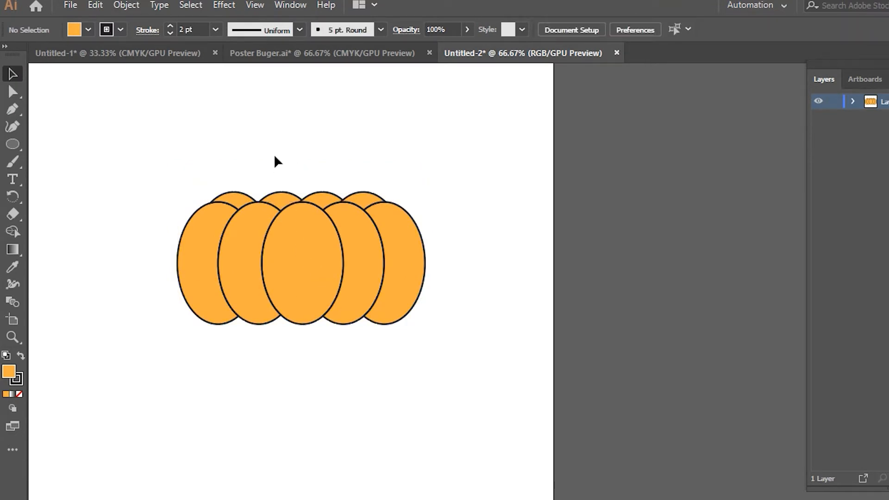
Give all pumpkin segments an orange stroke with a weight of 3 pt
drag(424, 181, 157, 308)
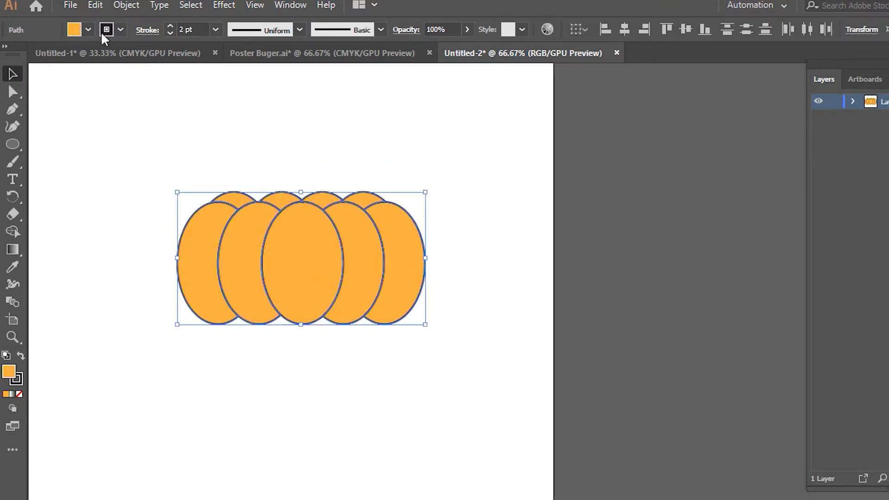
click(114, 29)
click(140, 55)
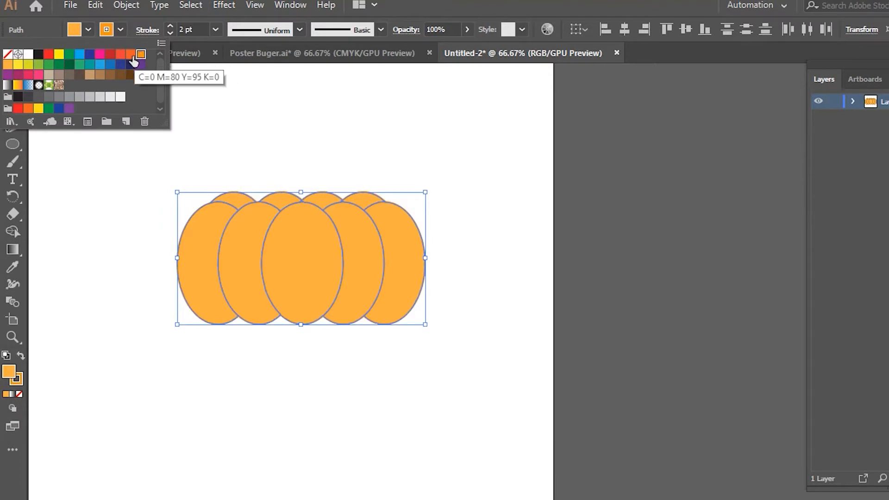
click(223, 98)
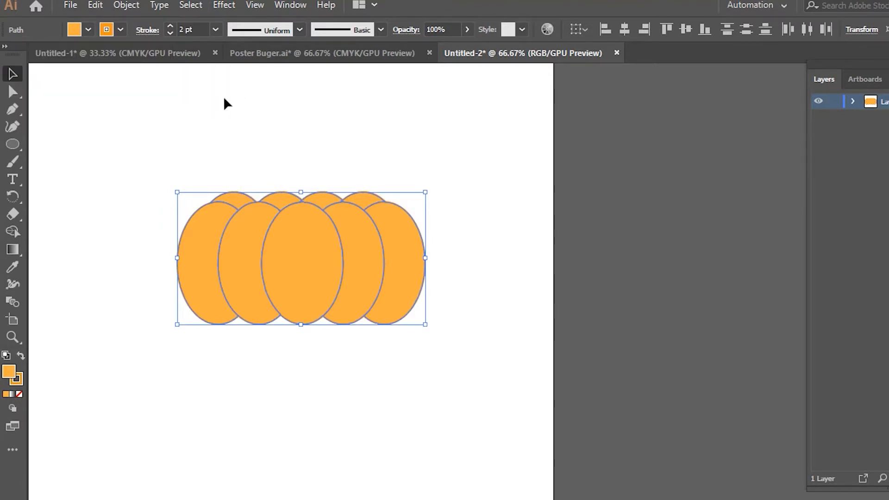
click(214, 29)
click(229, 126)
click(251, 128)
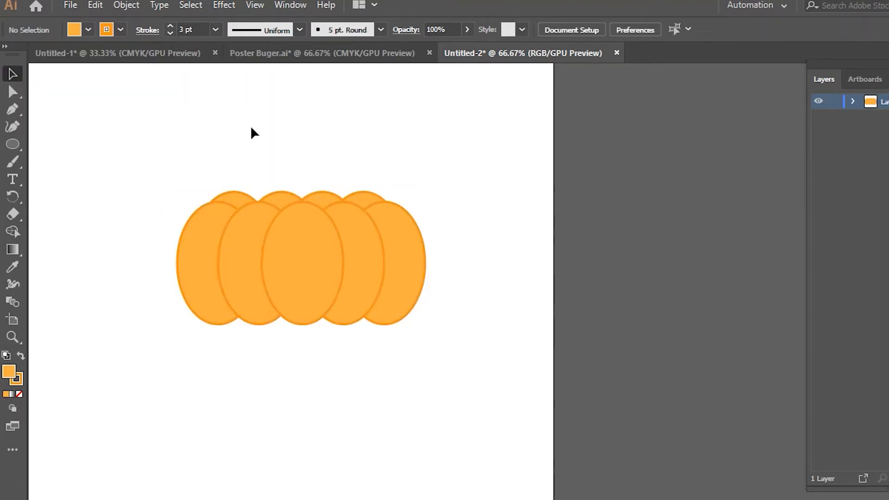
Try dark brown 663300 as the fill of all pumpkin segments and undo the change
drag(421, 173, 169, 309)
click(120, 30)
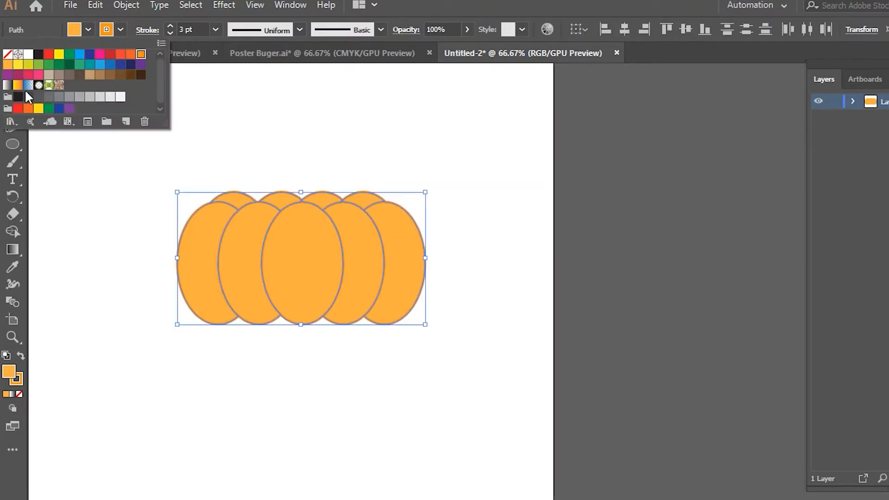
double_click(14, 382)
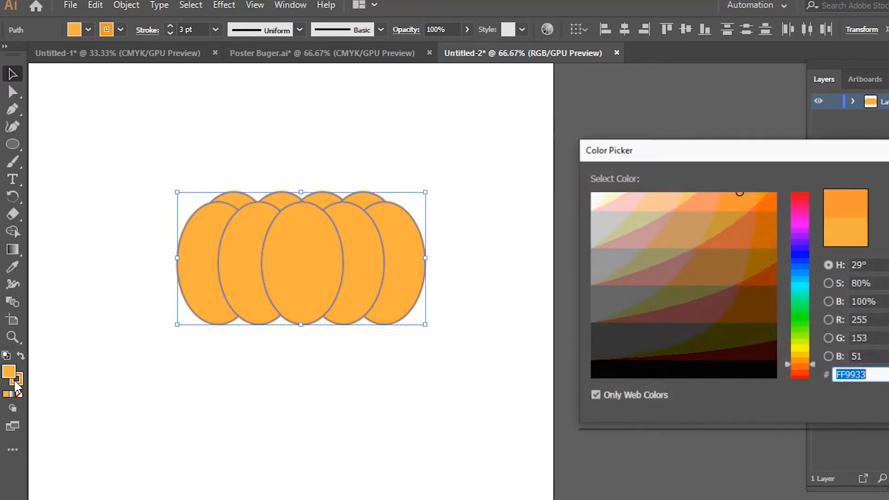
click(744, 309)
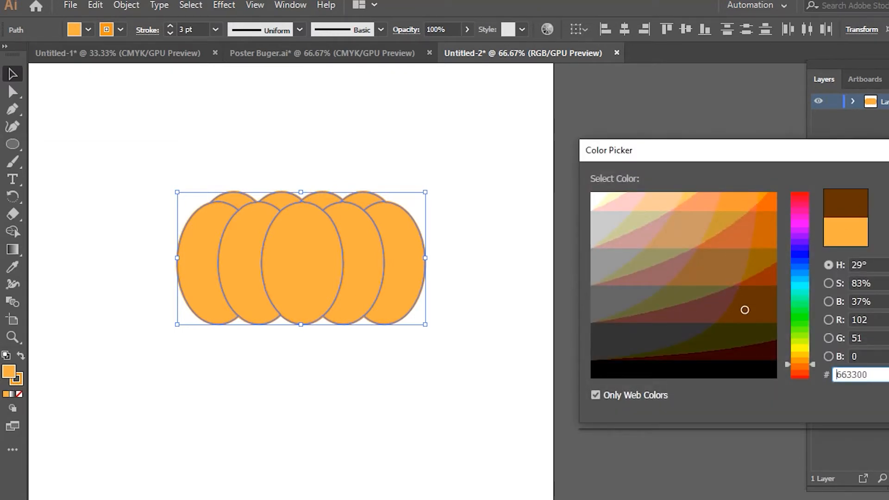
key(Return)
key(ctrl+z)
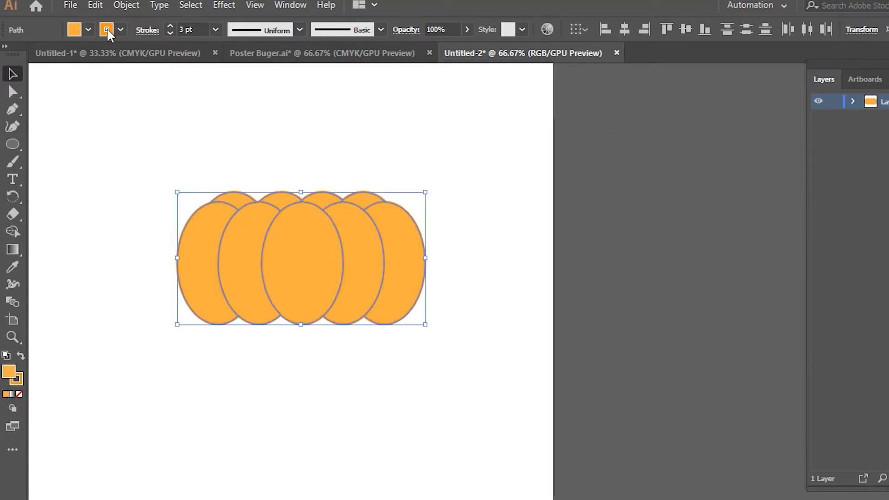
Set the stroke colour of all pumpkin segments to dark brown 663300
double_click(17, 385)
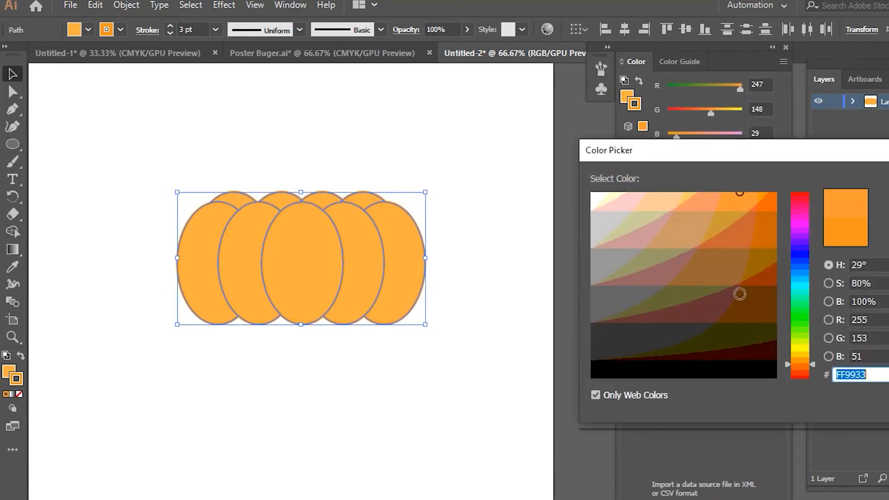
click(764, 307)
key(Return)
click(223, 127)
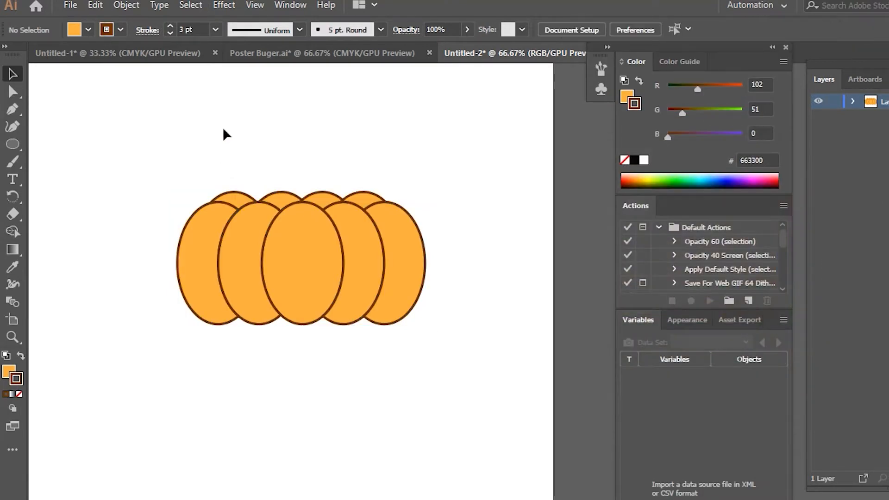
Set the stroke weight of all pumpkin segments to 4 pt
drag(234, 130, 170, 282)
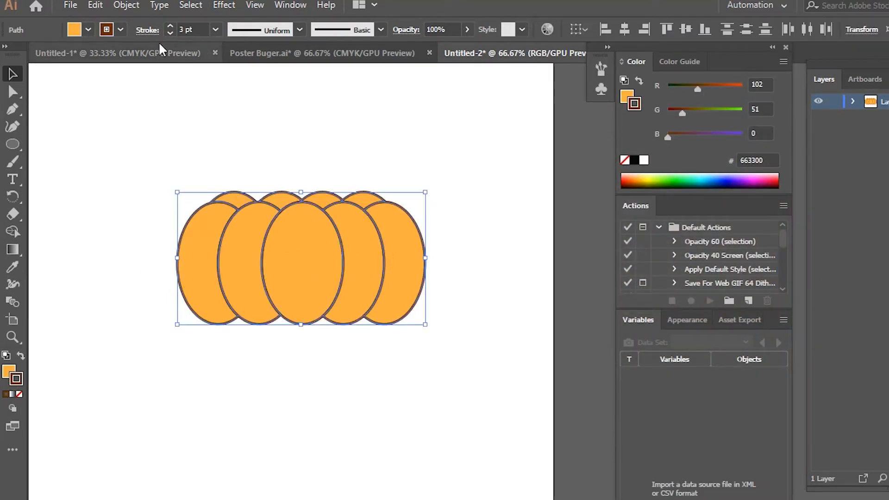
click(215, 30)
click(235, 145)
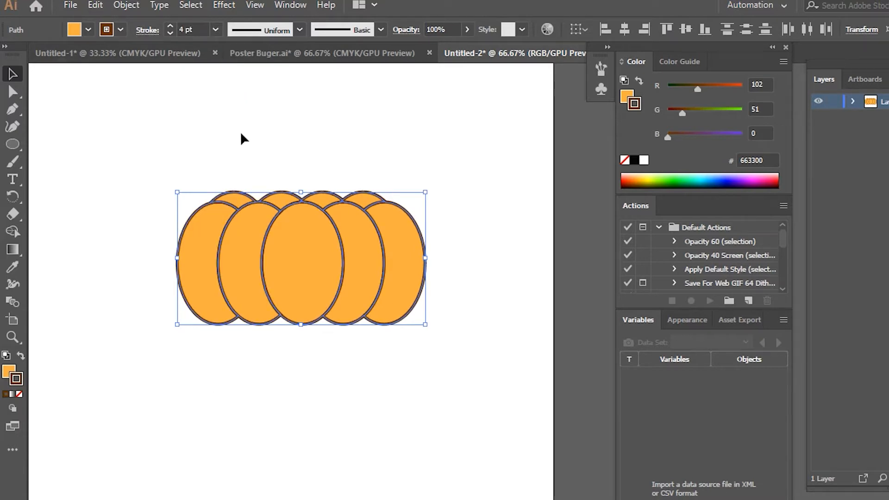
click(240, 131)
Select all pumpkin segments and change their stroke colour to the lighter brown 996633
drag(449, 174, 132, 403)
double_click(17, 379)
click(744, 272)
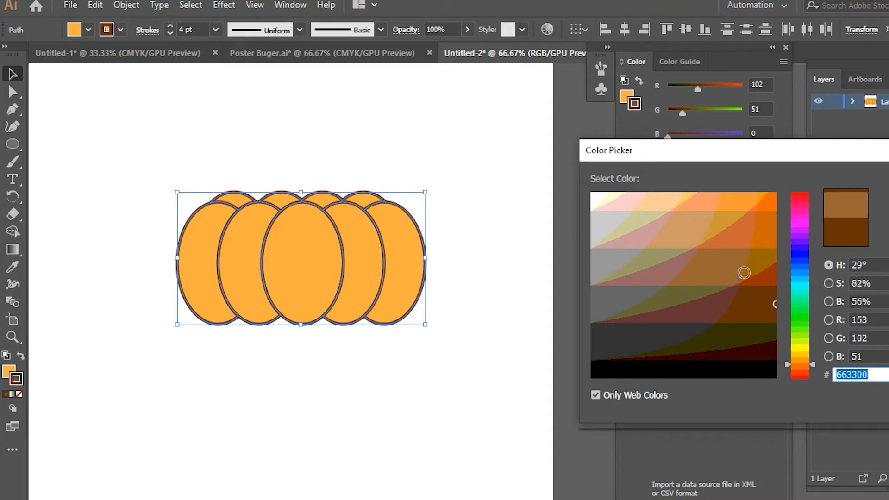
key(Return)
click(188, 160)
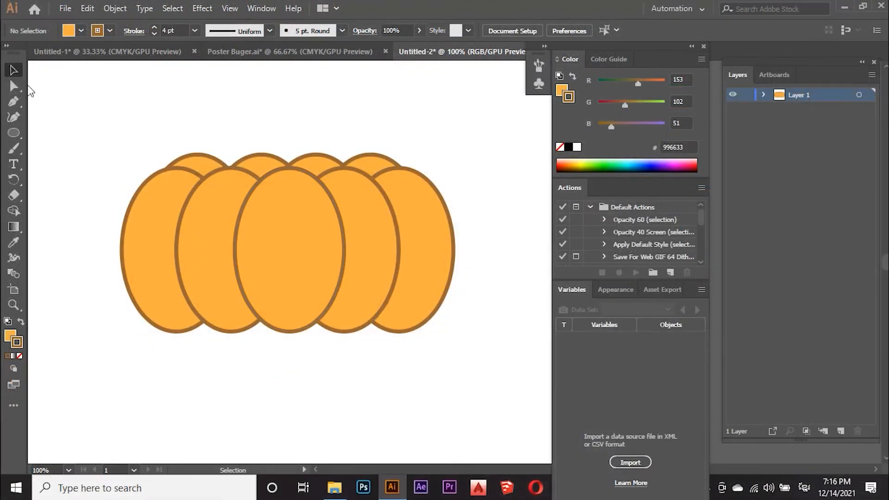
Copy the middle front oval, paste it in front of the original and scale the copy down from its lower corner
click(87, 8)
click(109, 70)
click(87, 9)
click(123, 103)
drag(344, 331, 330, 310)
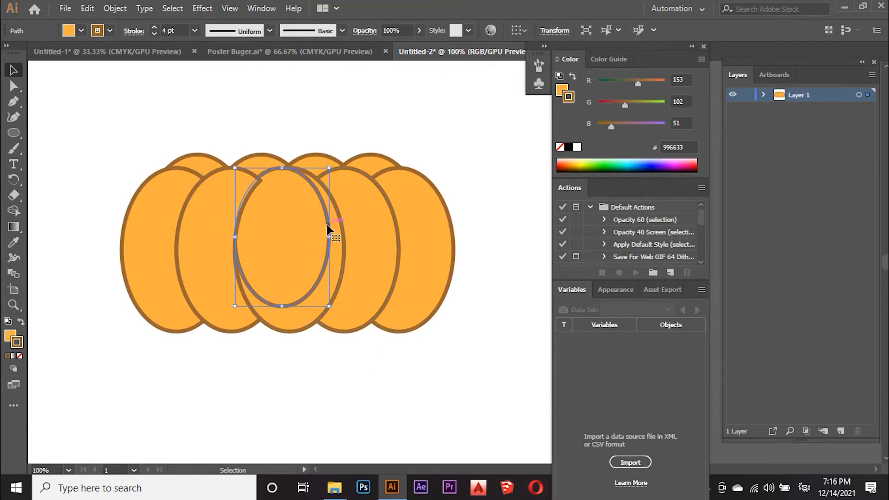
Shift the smaller oval copy slightly right inside the middle segment and shorten it from its lower edge
drag(329, 237, 333, 237)
drag(286, 308, 284, 293)
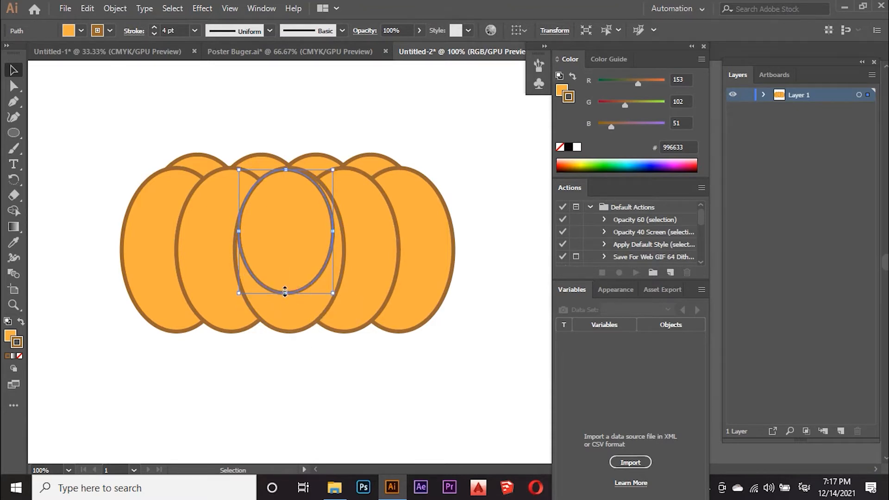
click(308, 299)
click(333, 237)
key(Right)
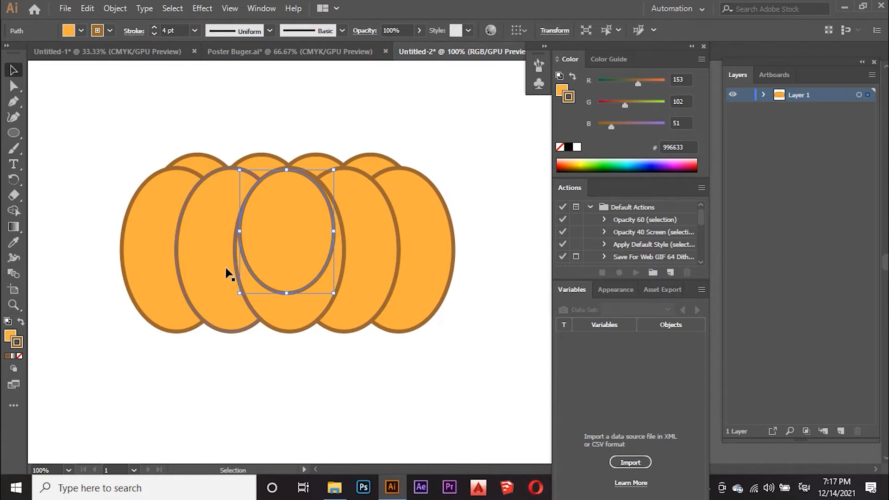
Fill all pumpkin pieces, including the inner oval, with the darker orange swatch
click(82, 31)
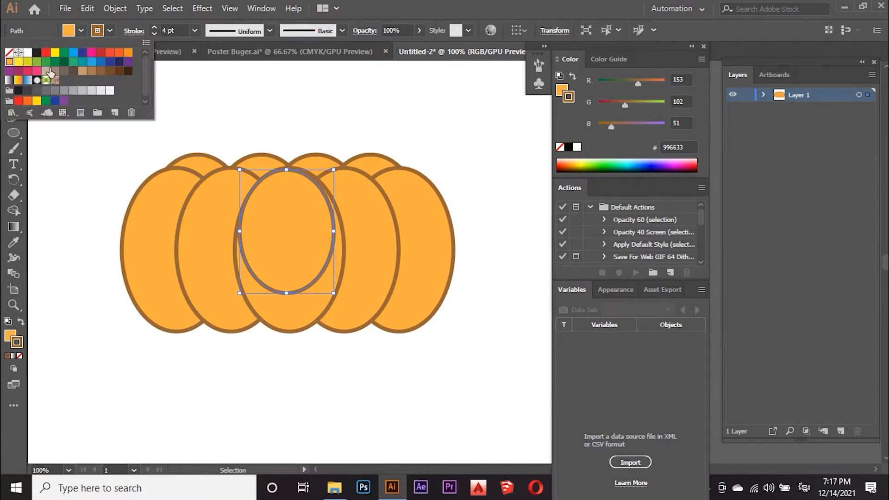
click(66, 151)
drag(141, 302, 141, 302)
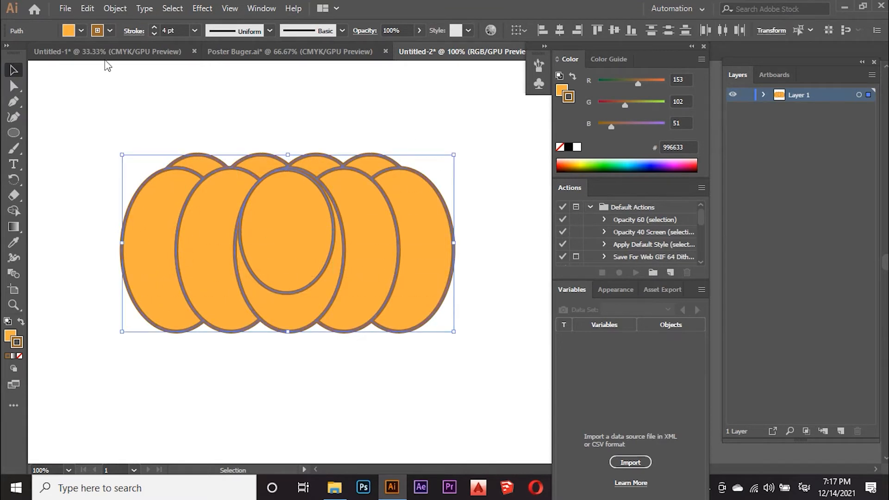
click(81, 31)
click(122, 53)
click(86, 167)
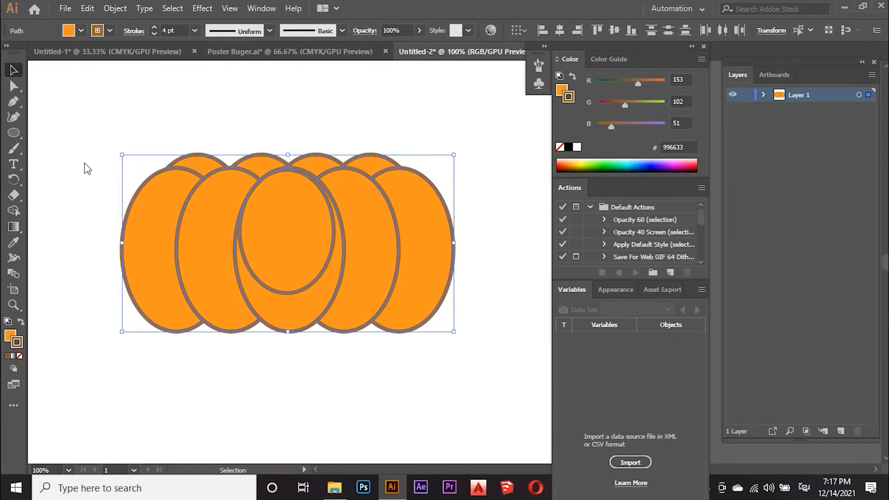
key(ctrl+shift+a)
Fill the small inner oval of the middle segment with the light orange swatch
click(263, 200)
click(81, 31)
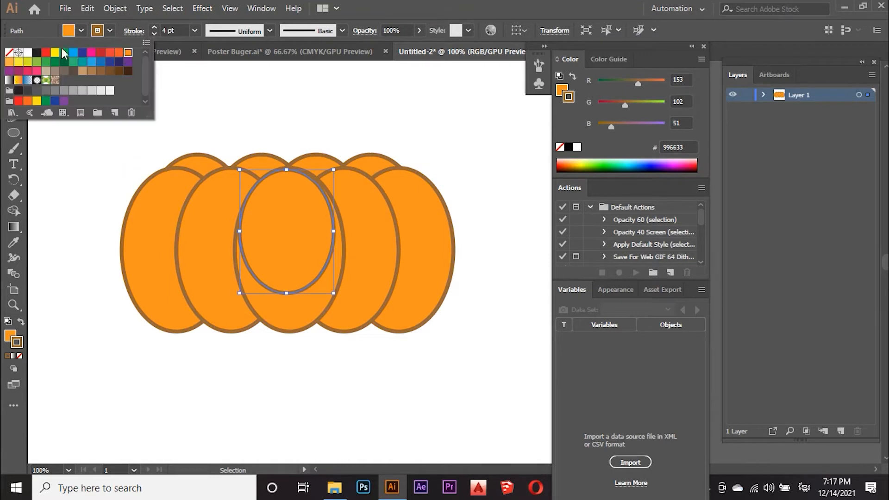
click(128, 53)
click(221, 119)
click(221, 119)
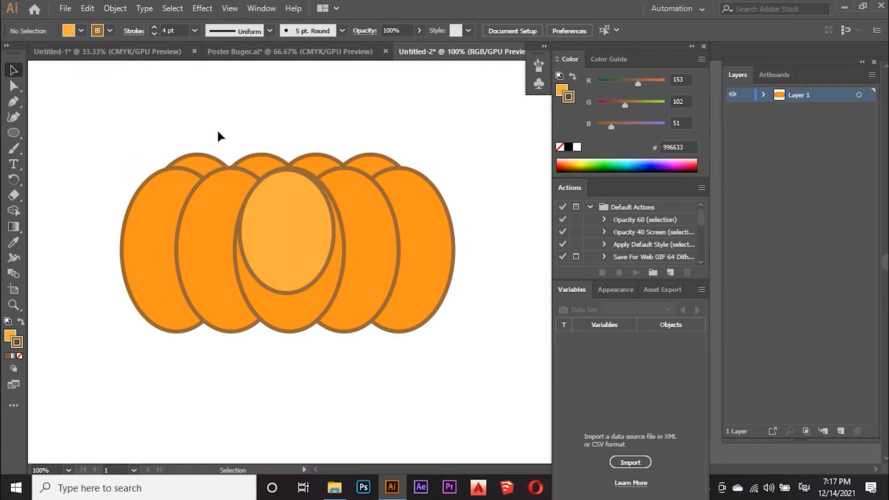
Remove the stroke from the light orange inner oval
click(317, 252)
click(98, 31)
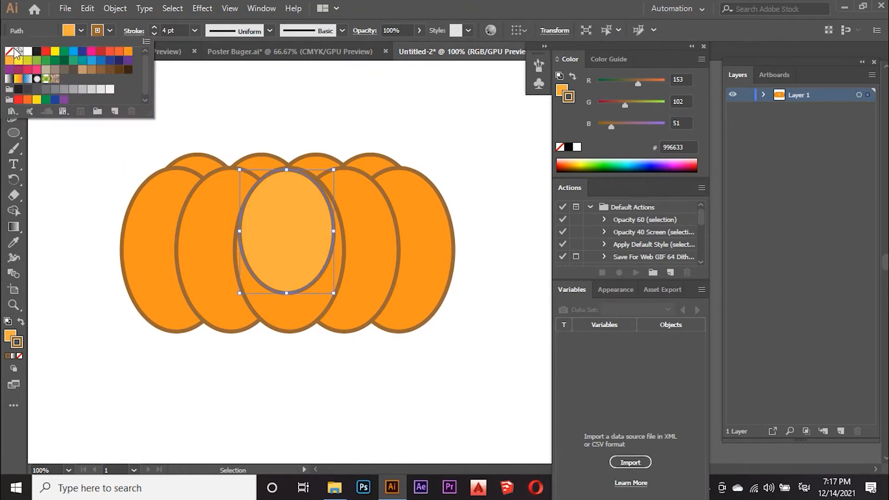
click(15, 51)
click(209, 98)
click(208, 93)
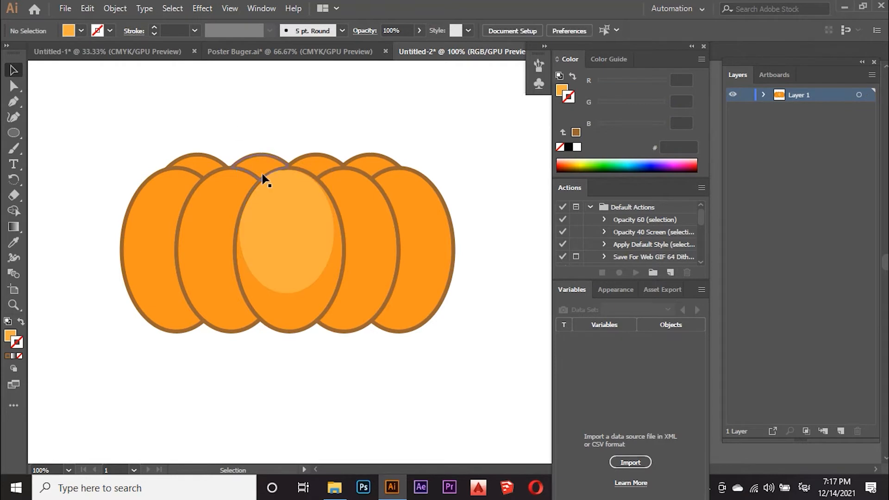
Identify the paths inside Layer 1 and move the light orange oval's path to the top of the stacking order
click(280, 201)
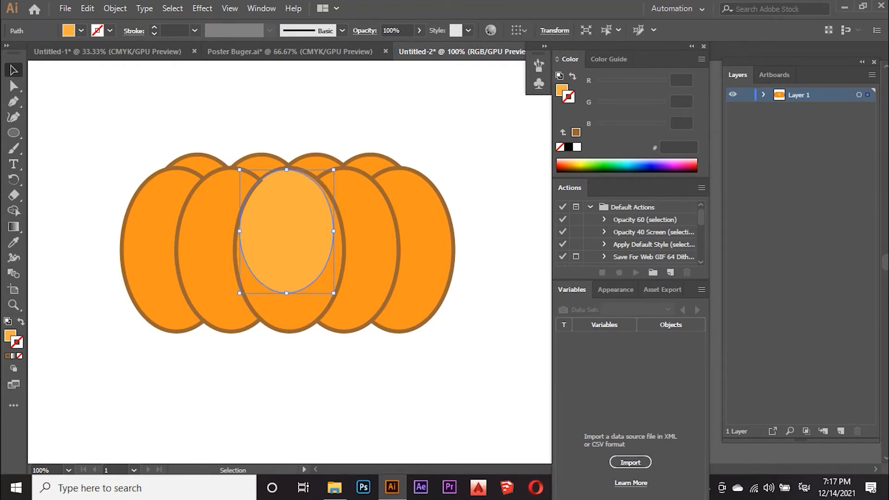
click(764, 95)
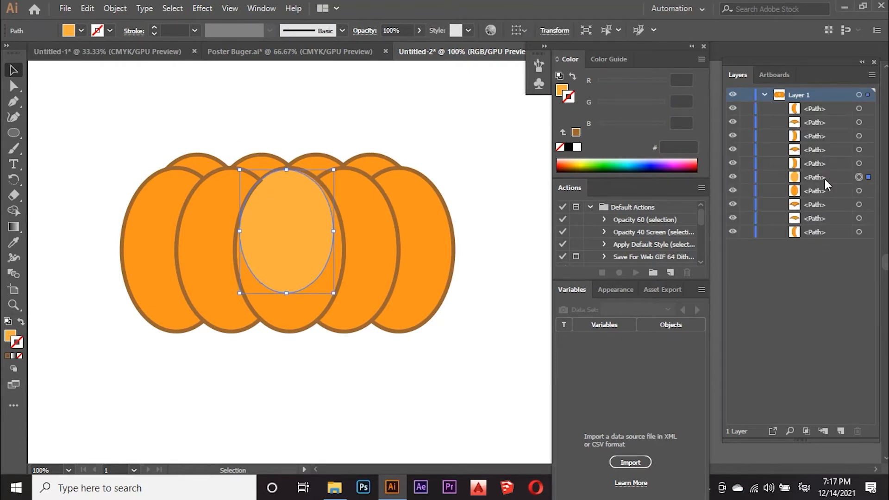
drag(825, 179, 828, 158)
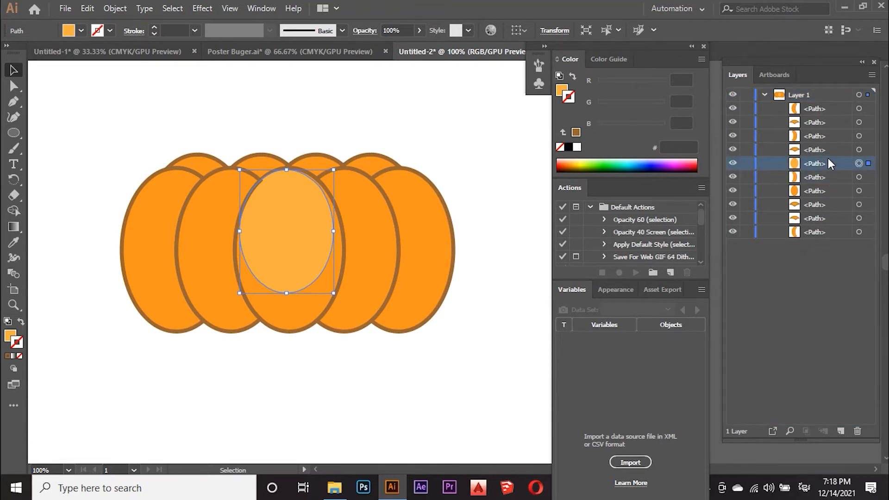
click(858, 135)
click(859, 123)
click(859, 178)
click(859, 232)
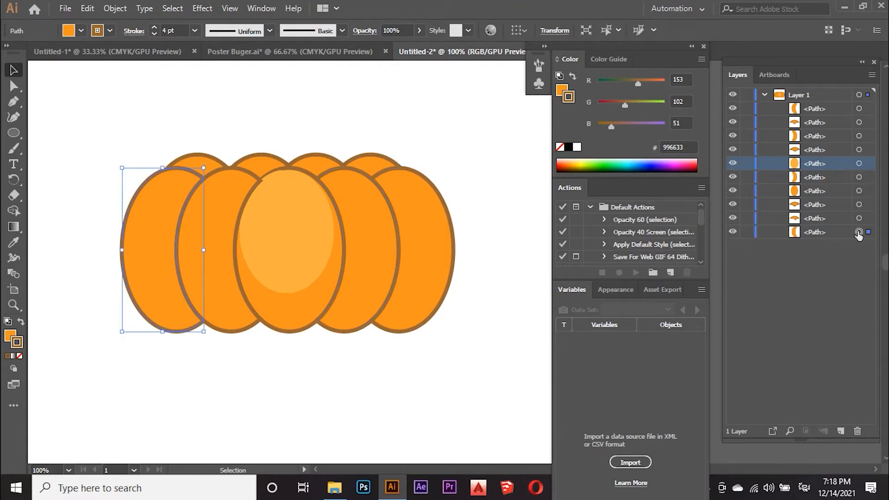
click(858, 108)
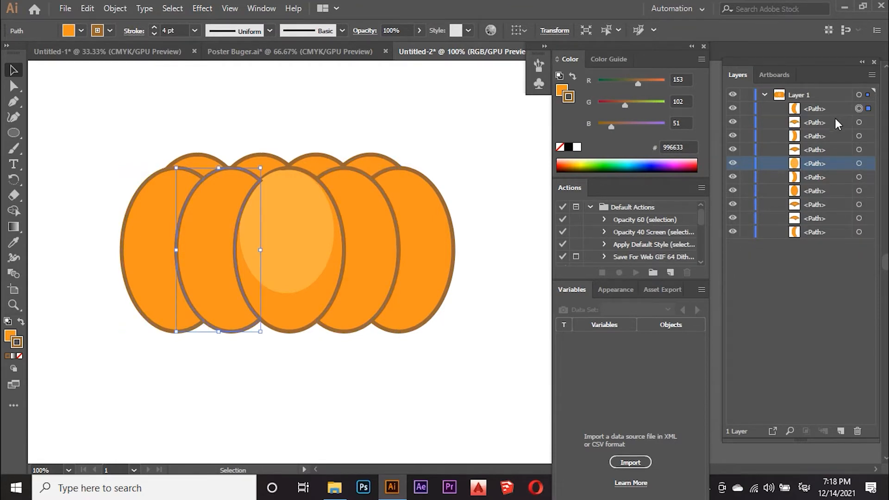
drag(824, 167, 817, 103)
click(160, 116)
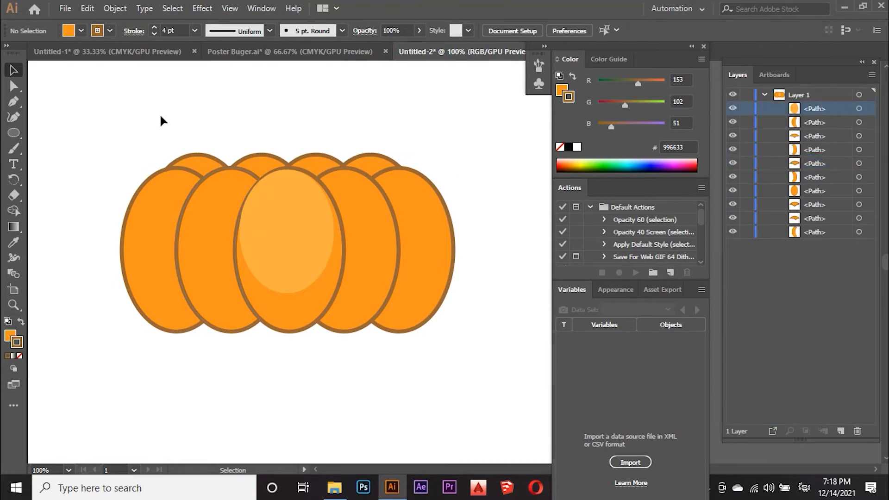
Fine-tune the light orange oval's position and width so it fits just inside the upper part of the middle segment
click(283, 200)
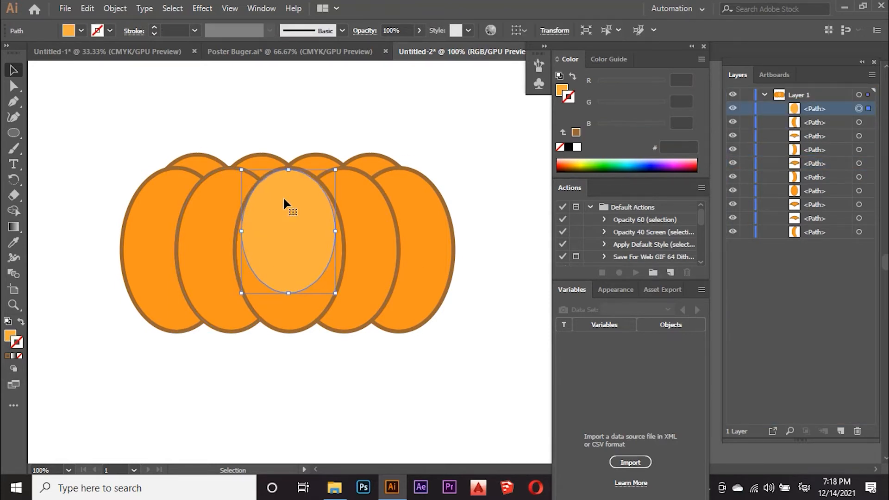
key(Down)
key(Down)
mouse_move(242, 232)
mouse_down()
mouse_move(241, 241)
mouse_move(239, 230)
mouse_up()
key(Right)
key(Right)
key(Right)
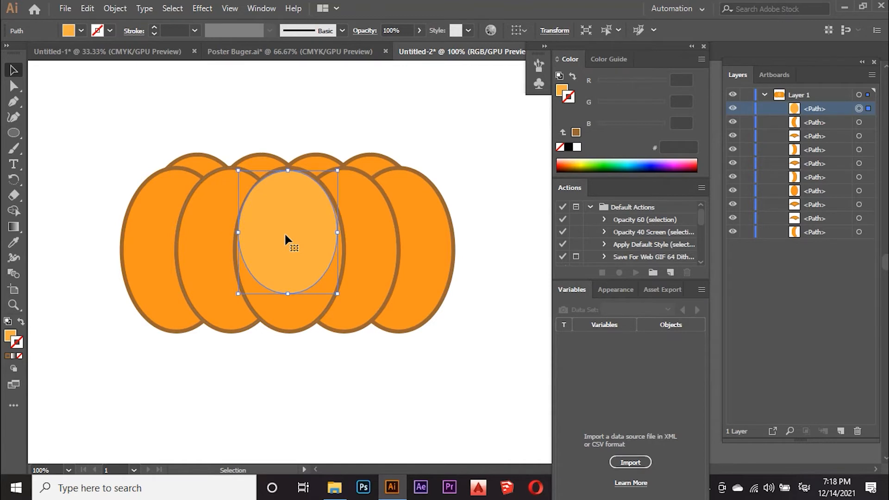
key(Right)
key(Up)
drag(342, 228, 337, 229)
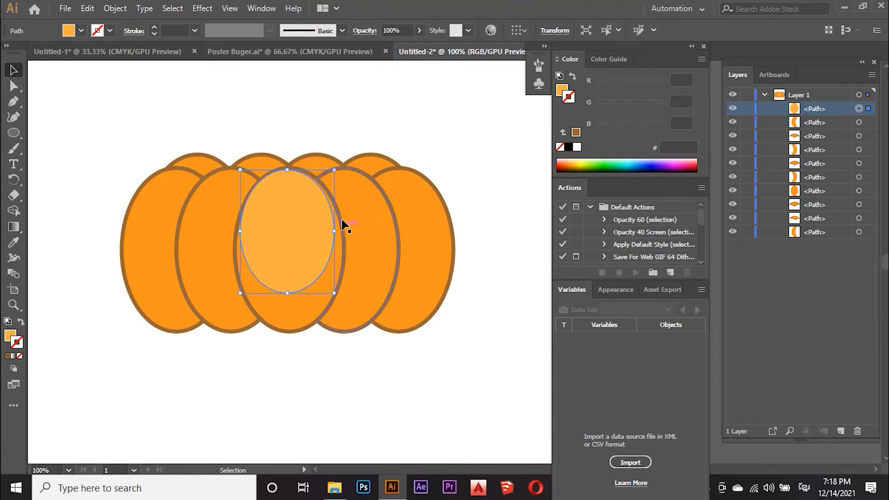
Nudge the light orange oval until it sits evenly inside the middle segment's outline, and deselect it
key(Right)
key(Right)
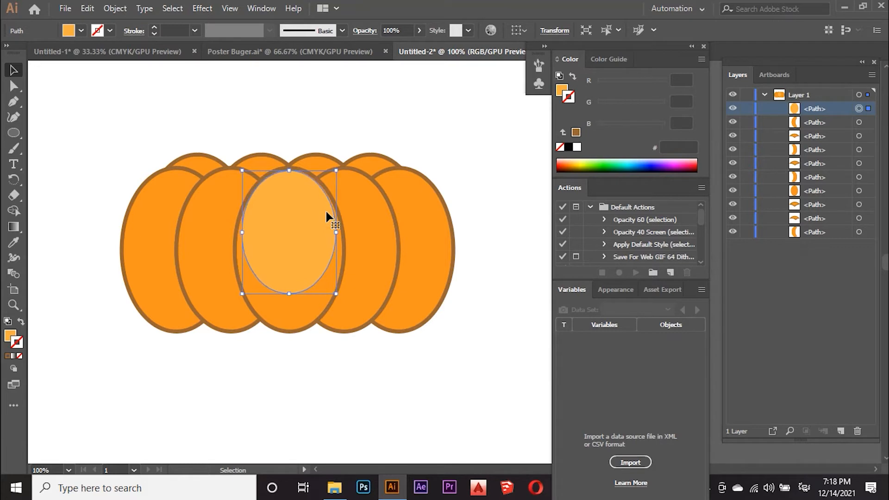
key(Up)
key(Left)
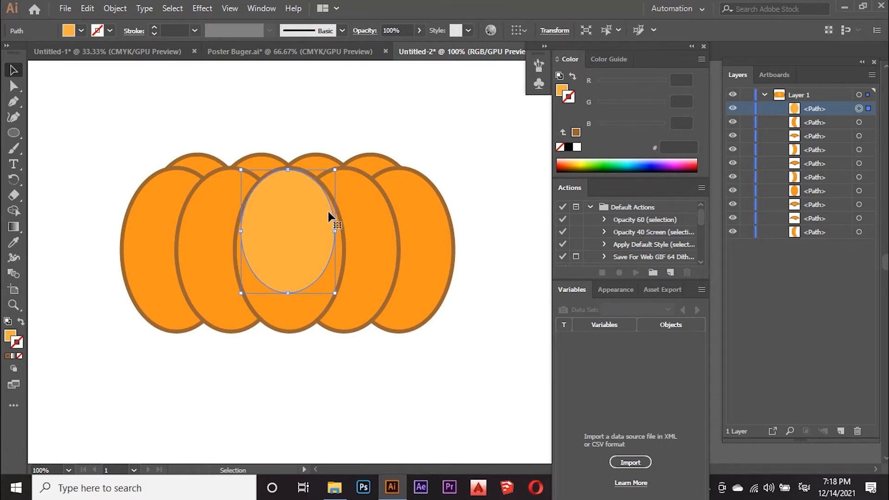
click(156, 110)
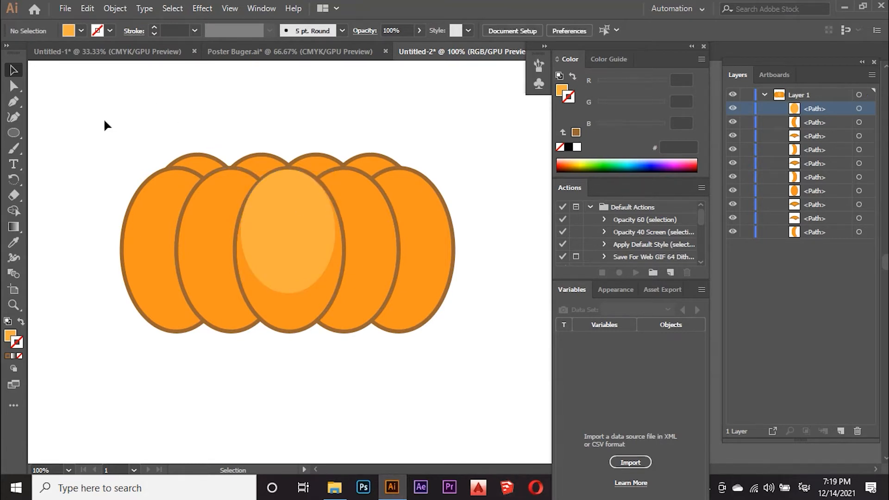
Draw a closed, crescent-like light orange highlight with the Pen tool along the upper outer edge of the leftmost segment
click(14, 101)
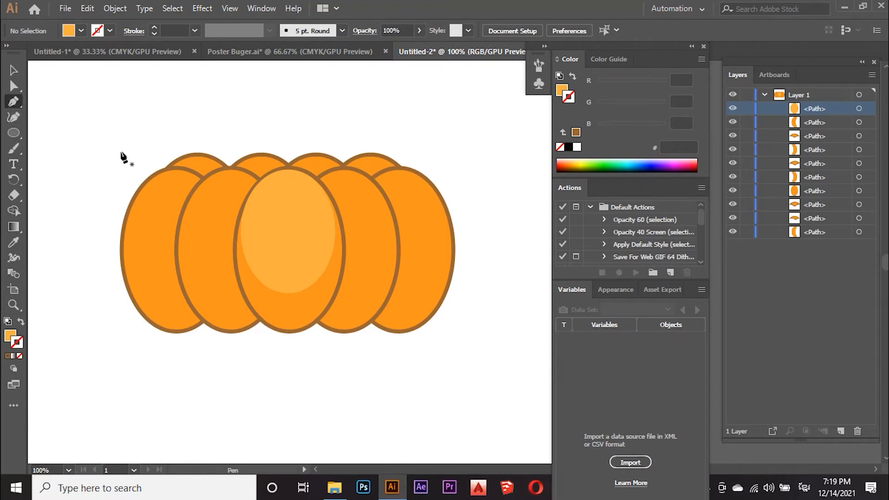
click(122, 260)
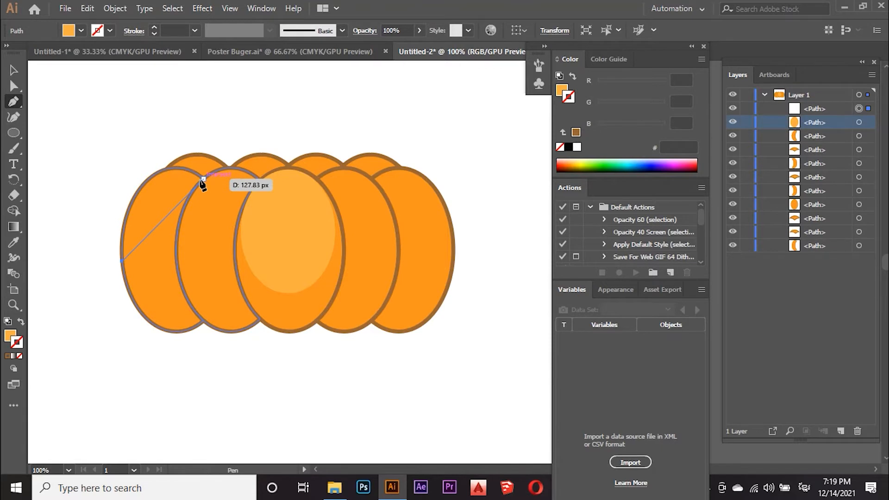
drag(198, 179, 271, 211)
click(198, 180)
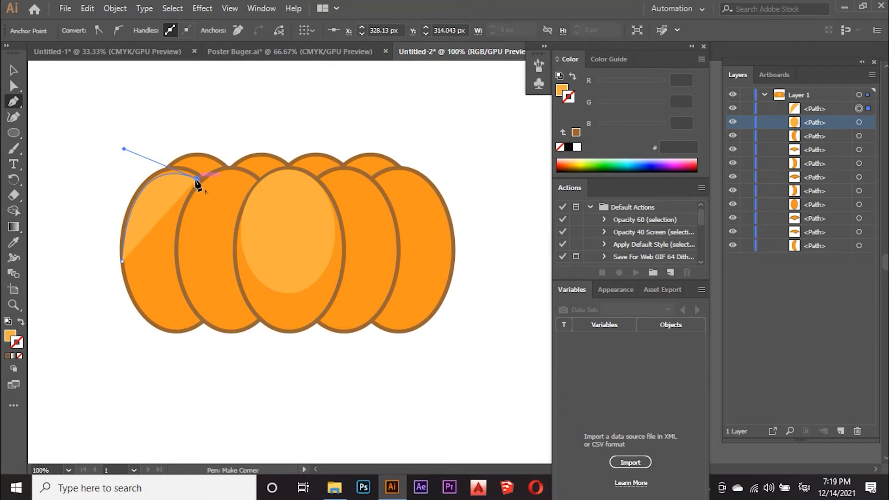
drag(145, 282, 160, 332)
click(143, 283)
key(super)
key(super)
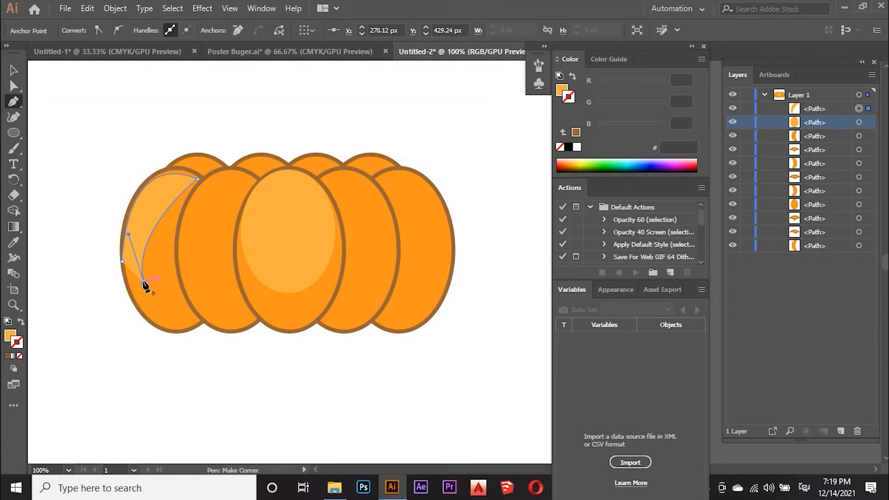
click(123, 263)
click(10, 72)
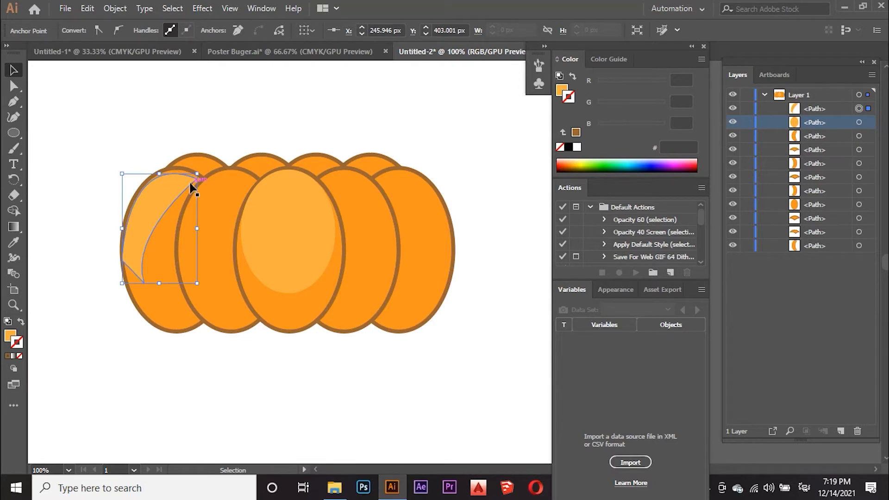
Move the highlight's upper tip to the junction with the second segment and reshape the outer and inner curves using their handles
key(a)
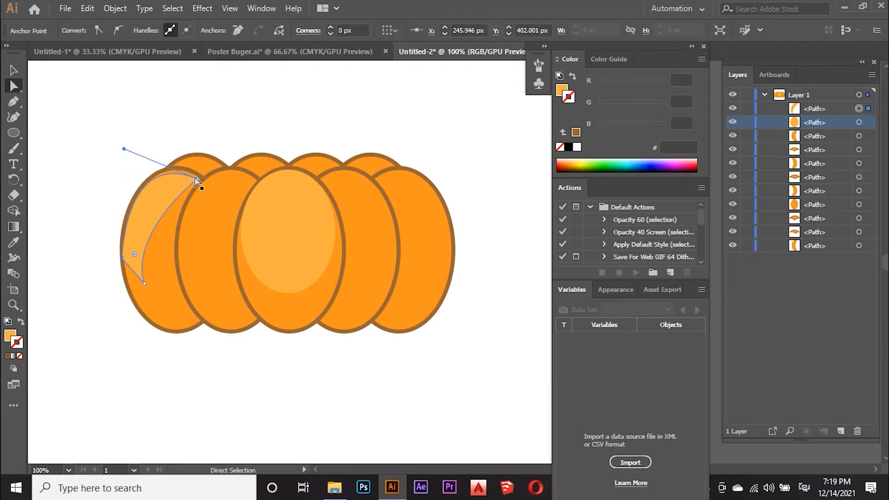
key(ctrl+shift+a)
drag(198, 178, 204, 181)
drag(124, 148, 129, 141)
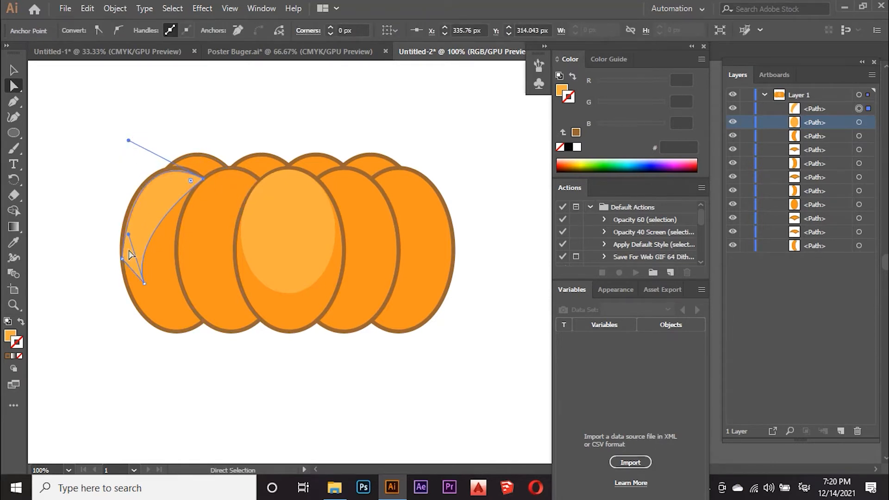
drag(130, 237, 146, 211)
click(122, 258)
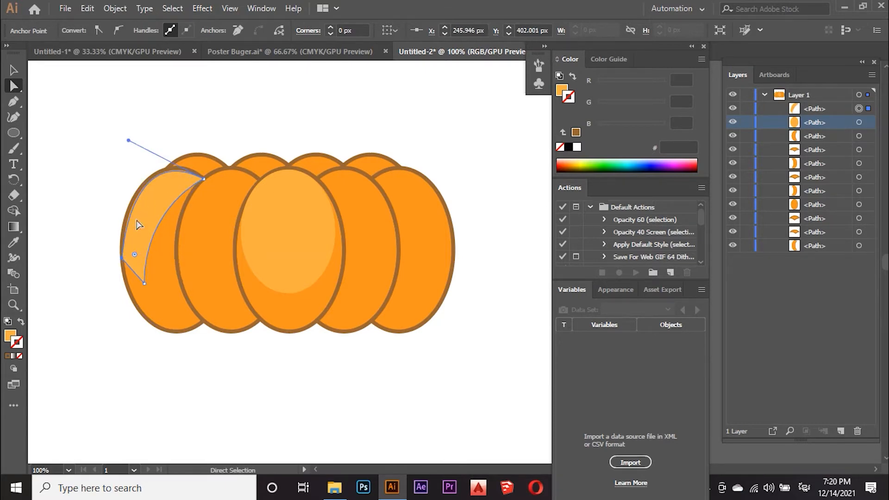
Nudge the highlight's lower outer corner inward and add a curved anchor point on its outer edge
click(122, 259)
drag(122, 259, 122, 259)
key(Right)
key(p)
click(128, 233)
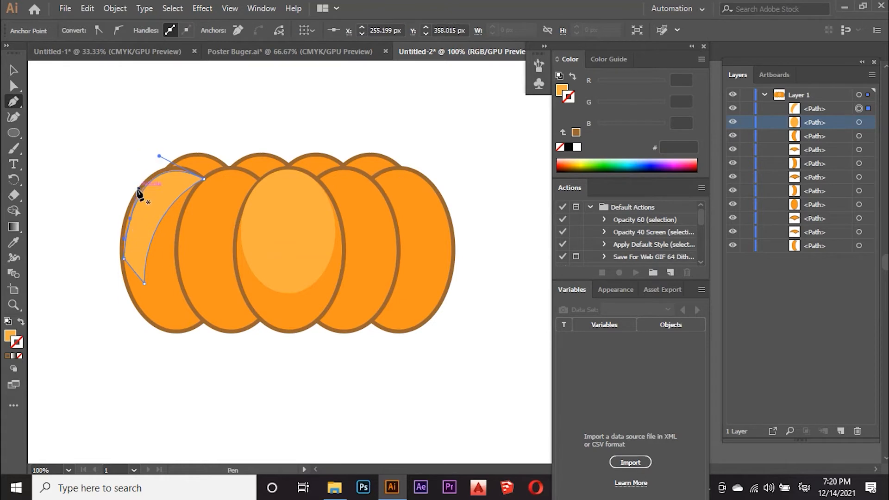
drag(128, 223, 141, 146)
Shift the added anchor point outward and adjust its handle so the highlight's edge follows the leftmost segment's brown outline
click(13, 86)
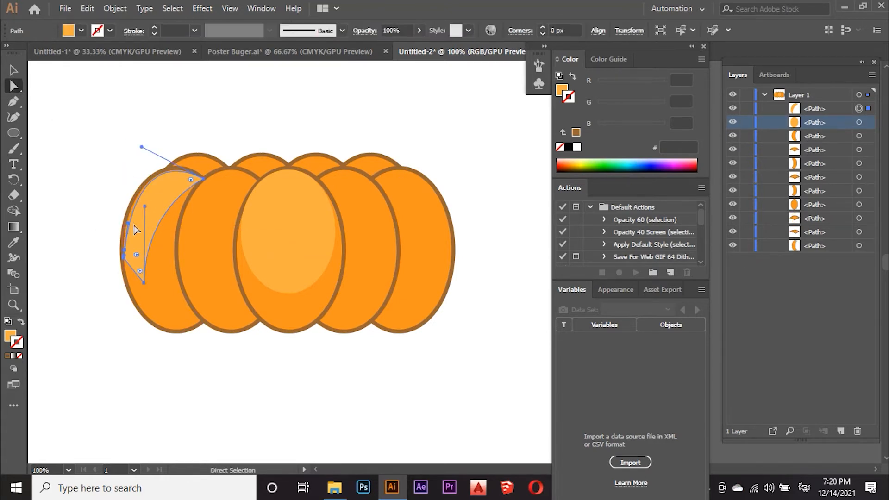
drag(129, 224, 93, 229)
key(ctrl+z)
scroll(132, 233, up, 4)
scroll(133, 232, down, 1)
click(108, 294)
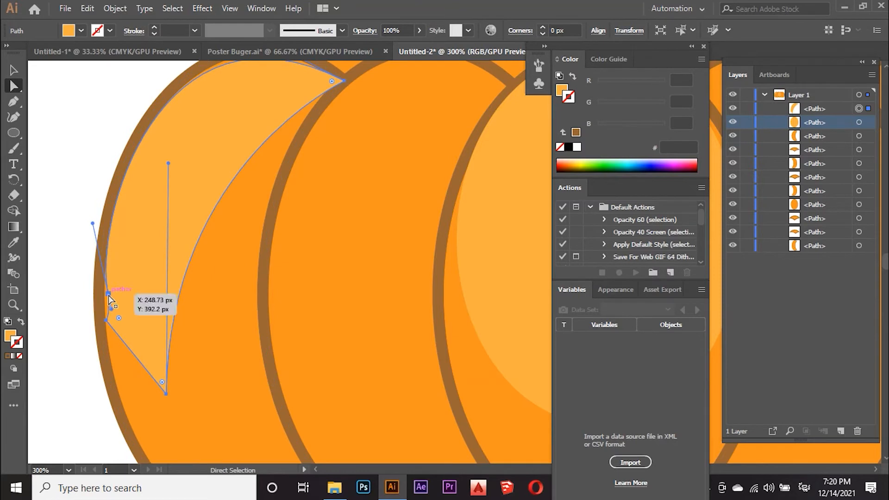
key(Left)
key(Left)
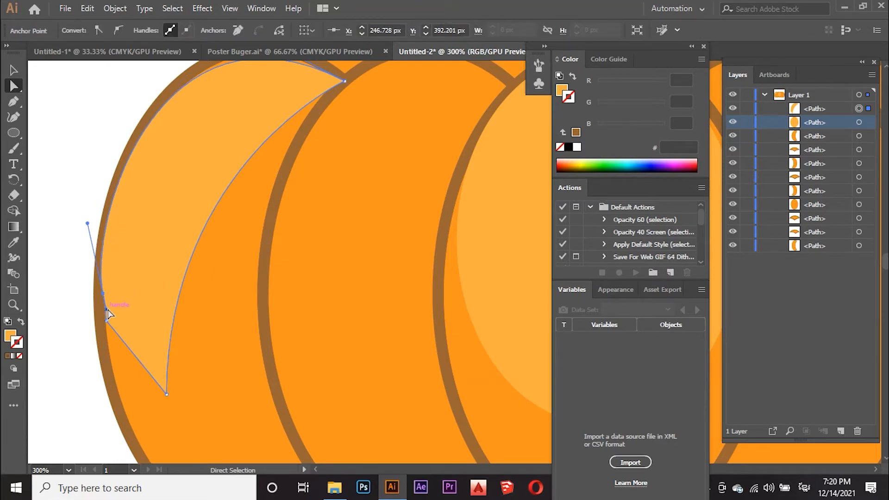
drag(104, 309, 96, 218)
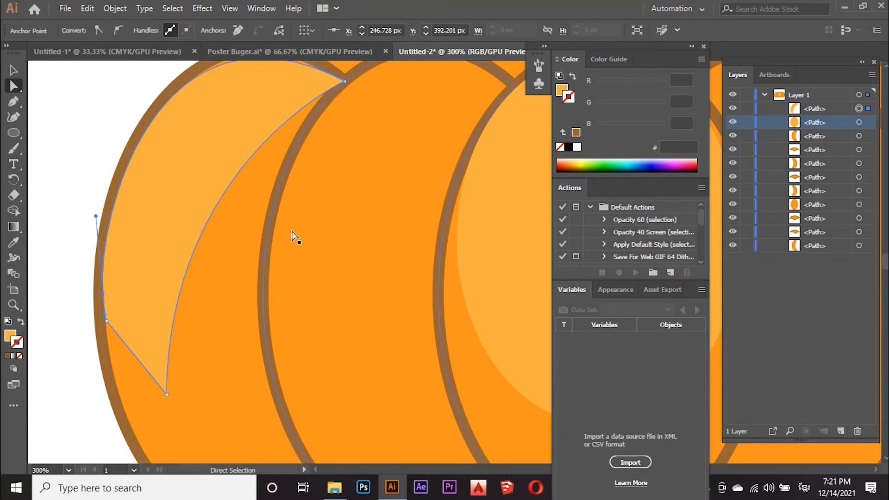
key(ctrl+minus)
drag(210, 76, 215, 136)
click(126, 132)
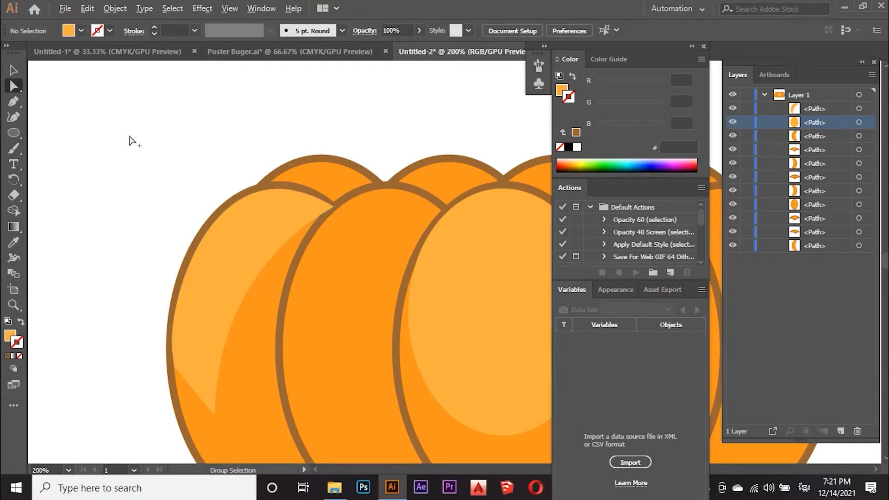
Pull the highlight's upper tip inside the brown outline and adjust its handle to match the top curve
scroll(130, 134, down, 2)
scroll(237, 167, up, 5)
drag(243, 164, 234, 164)
drag(233, 165, 226, 165)
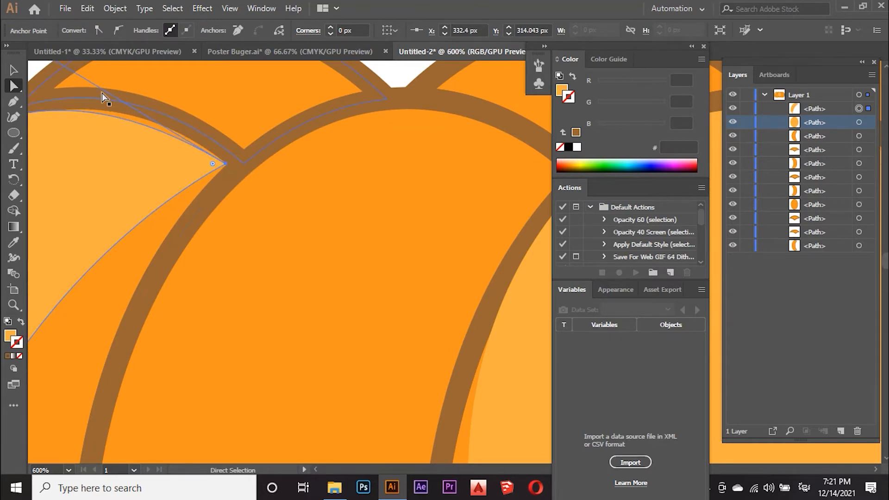
scroll(189, 139, down, 3)
scroll(79, 65, up, 4)
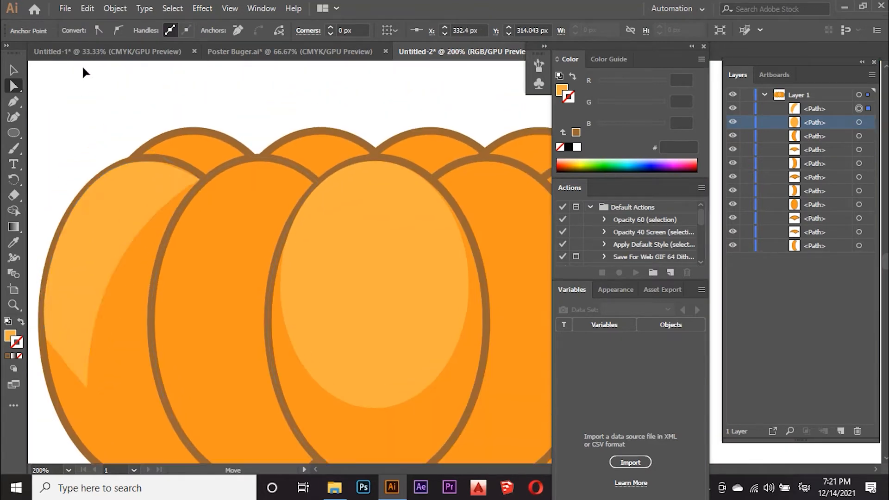
drag(81, 162, 102, 162)
scroll(95, 289, down, 3)
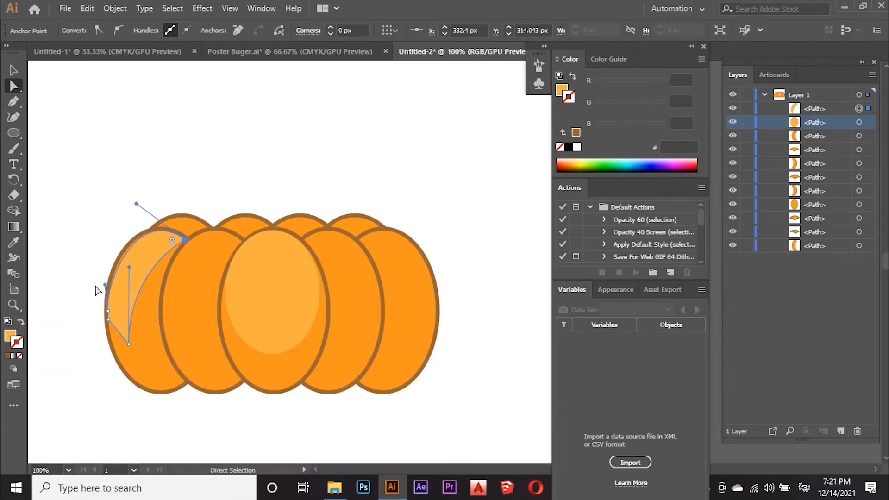
Fine-tune the handle on the highlight's outer edge to fit the leftmost segment's outline, and deselect the shape
scroll(119, 284, up, 5)
drag(99, 285, 97, 263)
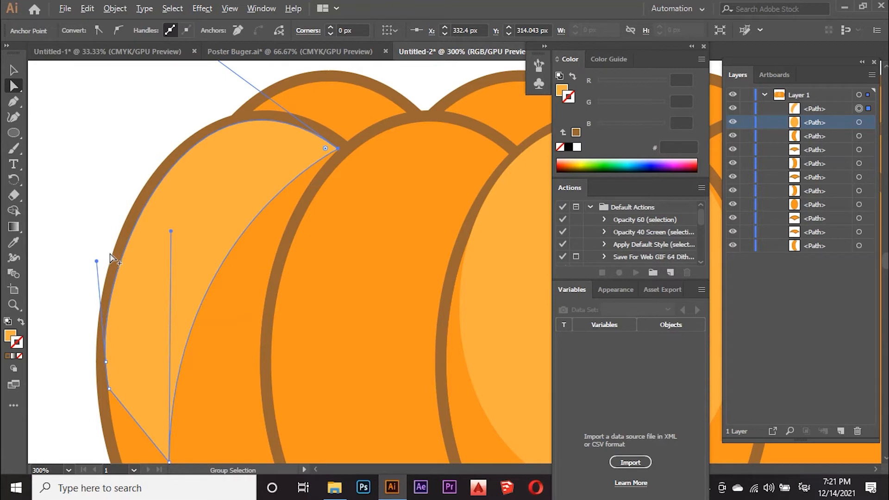
scroll(110, 254, down, 2)
click(96, 204)
scroll(89, 181, down, 1)
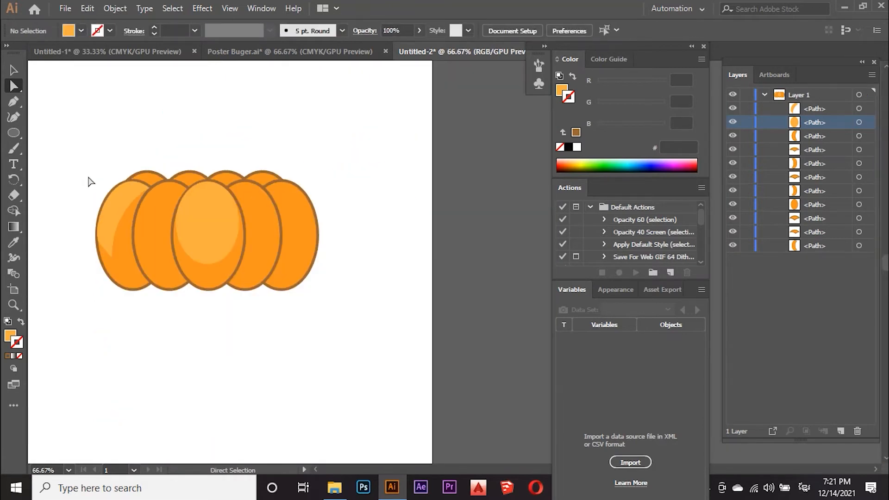
Move the crescent highlight onto the second segment from the left and nudge it to fit the segment's outline
key(v)
drag(130, 226, 187, 231)
key(Down)
key(Down)
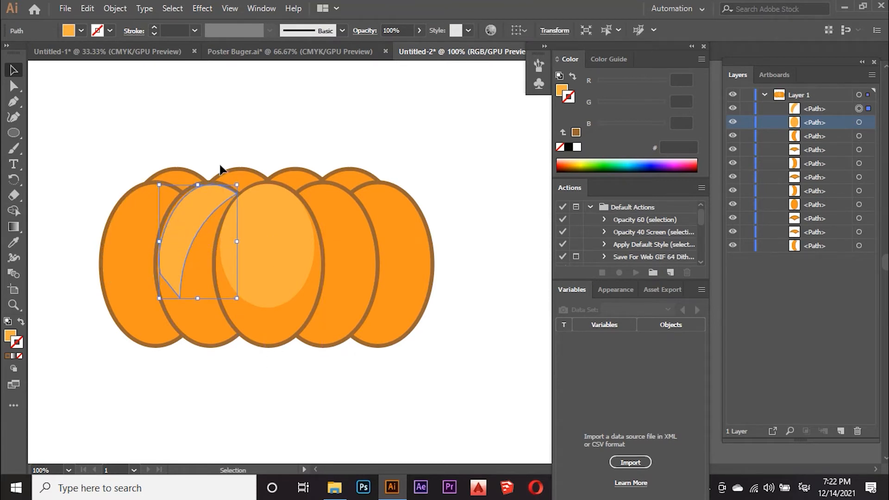
key(Left)
key(Left)
key(Left)
key(Left)
key(Left)
click(210, 141)
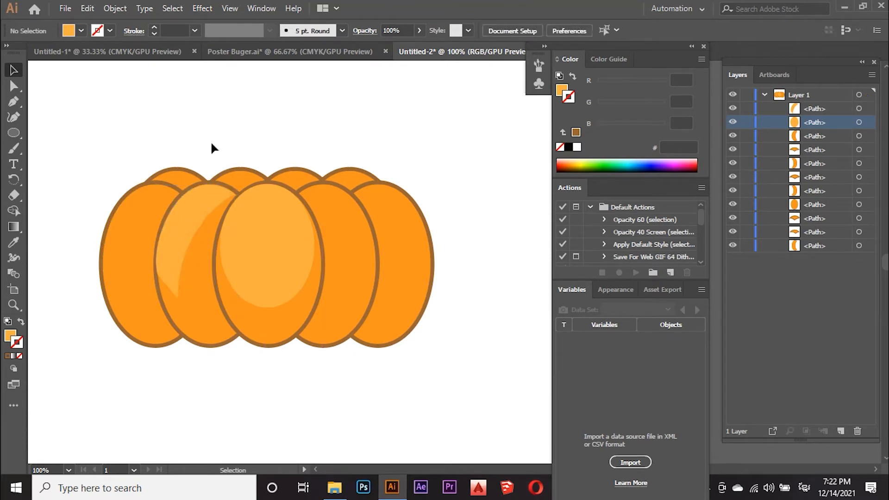
Move the crescent highlight from the second segment back onto the leftmost segment
click(180, 230)
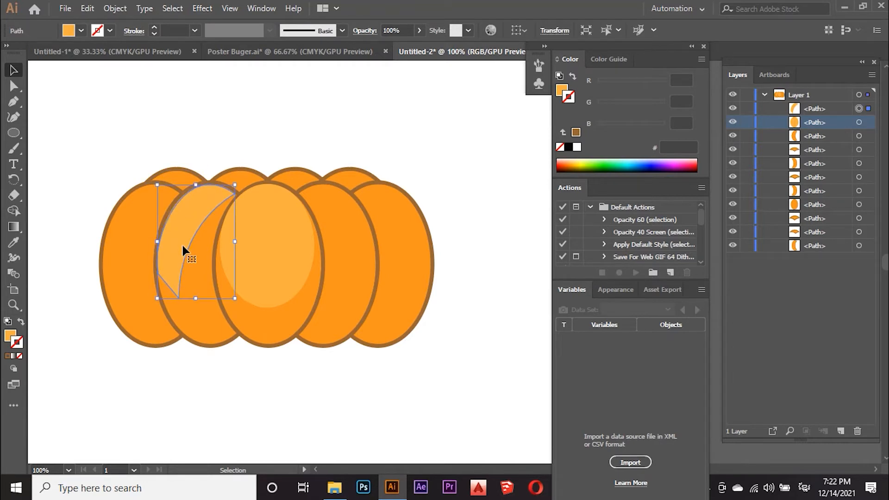
click(216, 99)
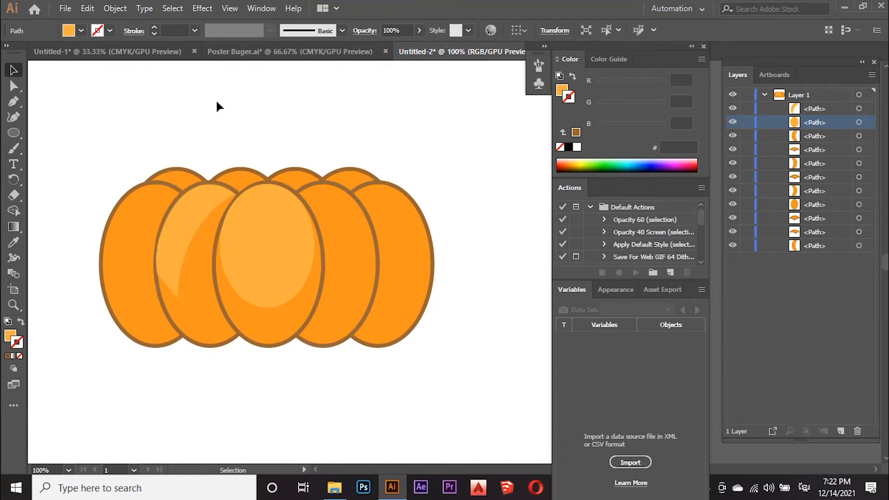
click(152, 224)
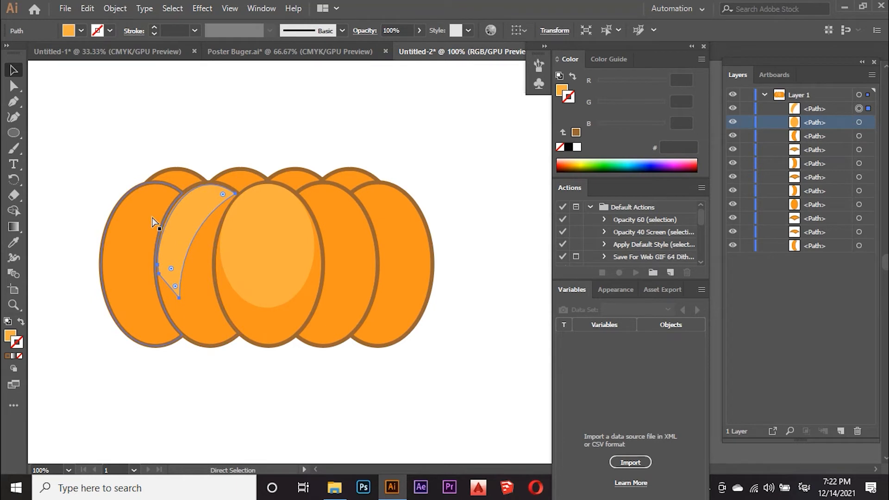
drag(154, 223, 99, 223)
click(109, 132)
key(ctrl+z)
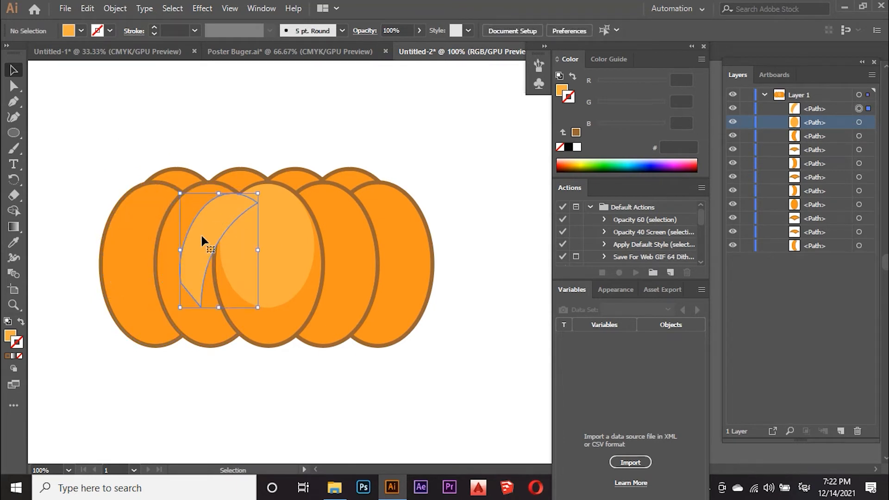
key(ctrl+shift+z)
click(115, 124)
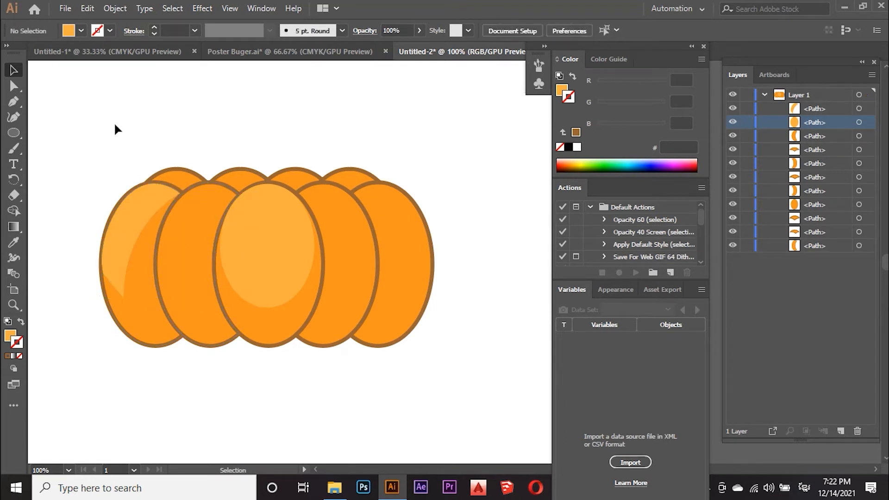
Duplicate the leftmost segment's highlight onto the second segment from the left, aligned horizontally with the original
click(120, 236)
drag(120, 237, 175, 237)
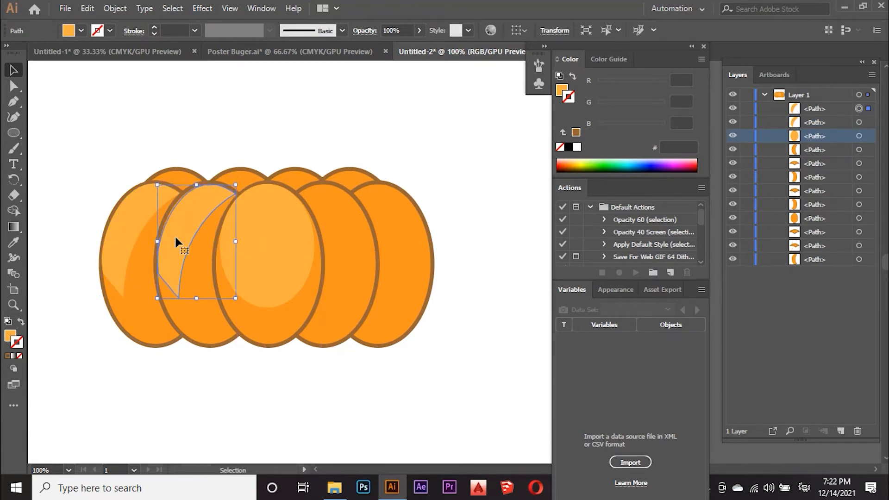
click(164, 139)
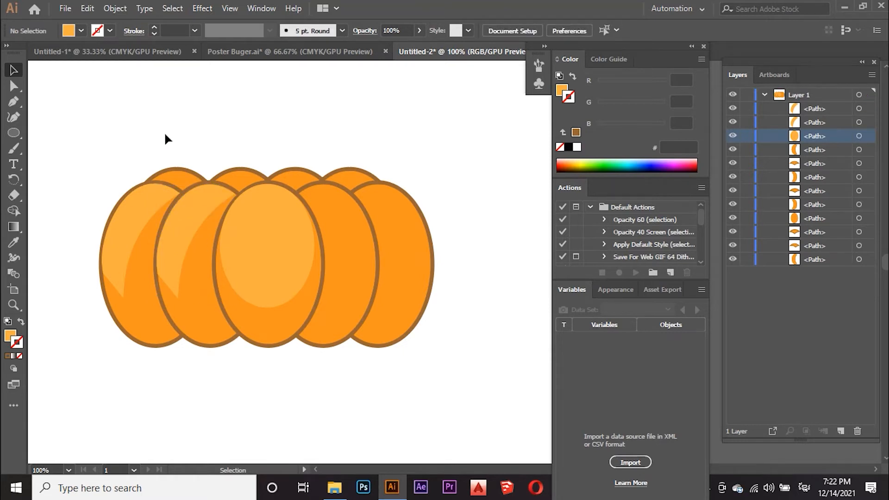
Begin a highlight with the Pen tool on the second segment from the right, curving from its upper inner corner, and retract the last anchor's outgoing handle
scroll(166, 134, down, 2)
scroll(278, 182, up, 1)
scroll(276, 216, down, 1)
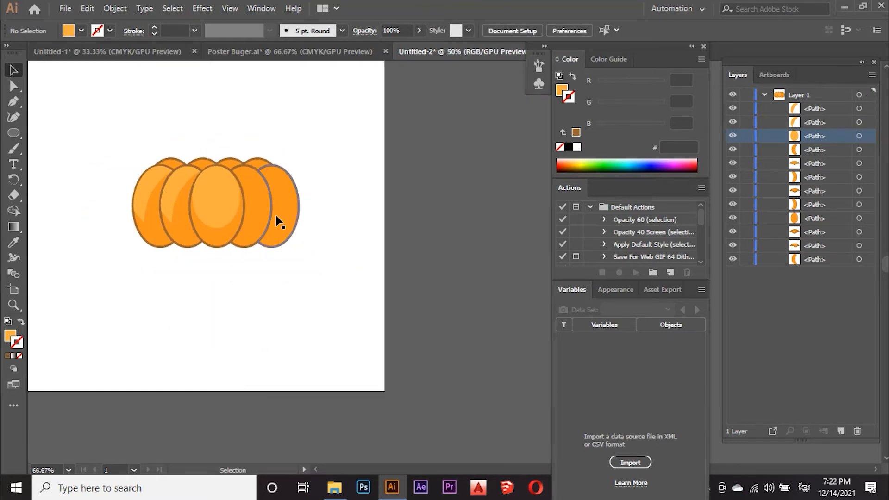
scroll(277, 220, up, 1)
scroll(292, 238, down, 1)
scroll(291, 238, up, 1)
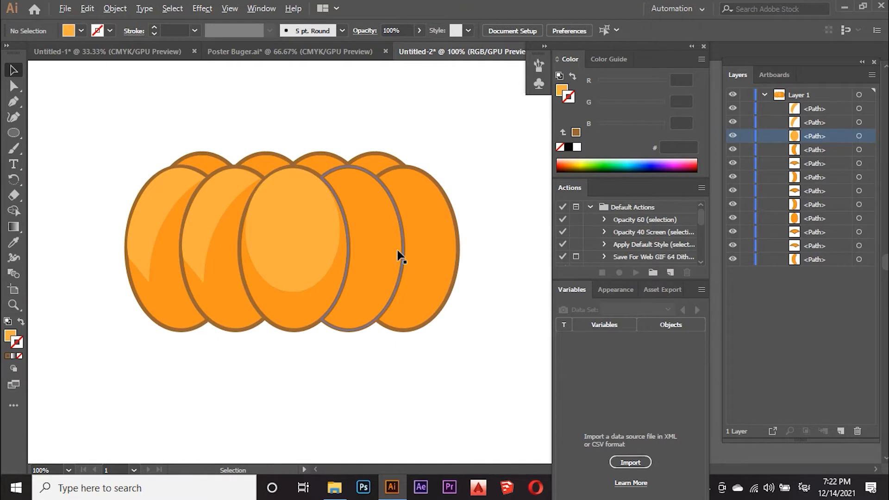
scroll(397, 250, up, 2)
scroll(397, 252, down, 1)
key(p)
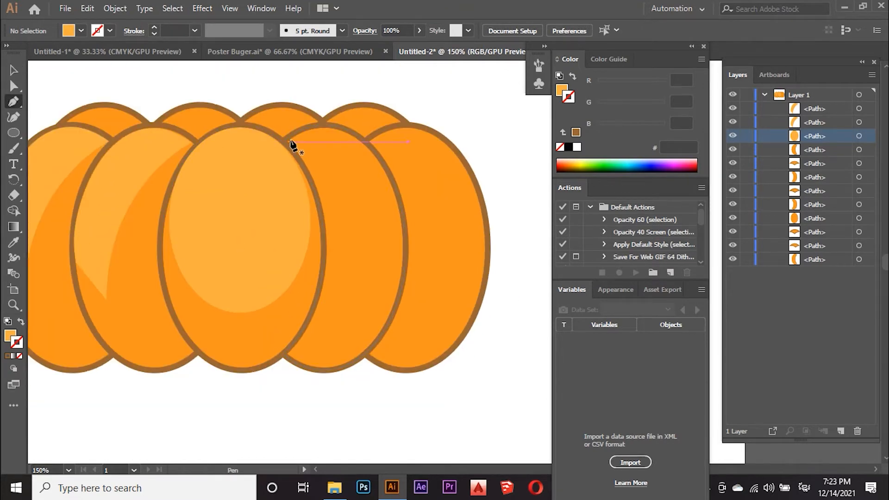
click(288, 141)
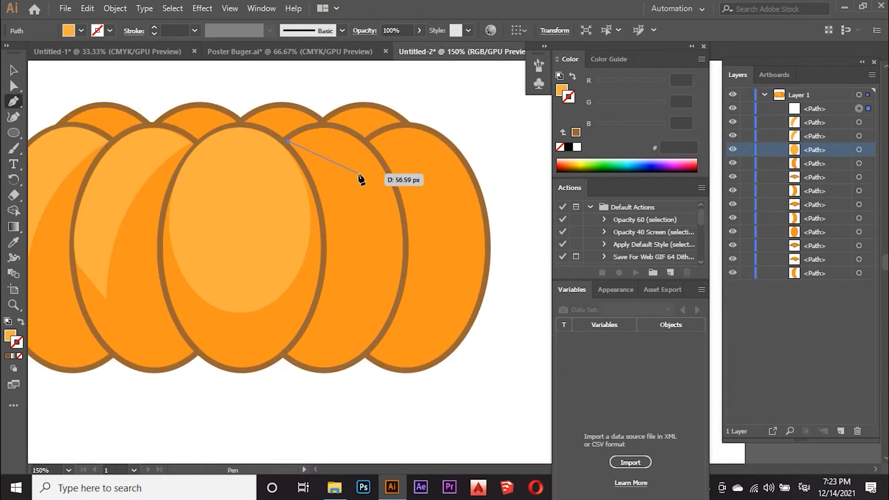
drag(358, 173, 384, 225)
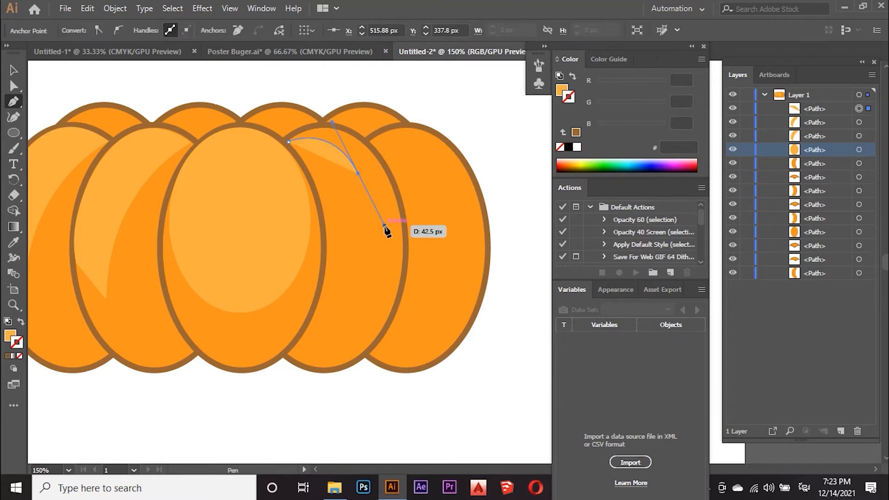
click(359, 174)
drag(365, 293, 318, 253)
key(ctrl+z)
key(ctrl+z)
drag(326, 248, 297, 246)
key(ctrl+z)
key(ctrl+z)
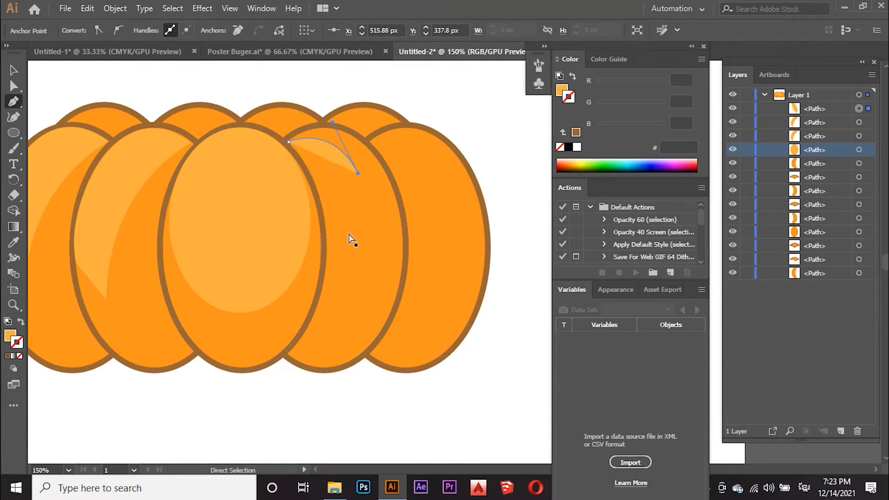
Continue the highlight's curve down to the middle segment's outline and close the path back at its starting point
drag(322, 295, 308, 301)
drag(262, 343, 327, 234)
drag(289, 142, 220, 78)
Adjust the new highlight's top handle and lower tip so its inner edge follows the middle segment's outline, and deselect it
click(14, 87)
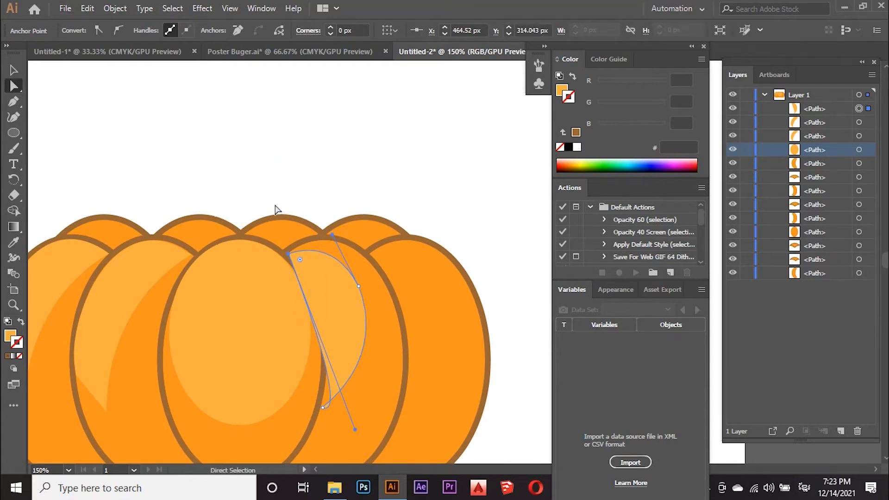
scroll(283, 192, down, 2)
scroll(298, 276, up, 2)
drag(344, 306, 333, 185)
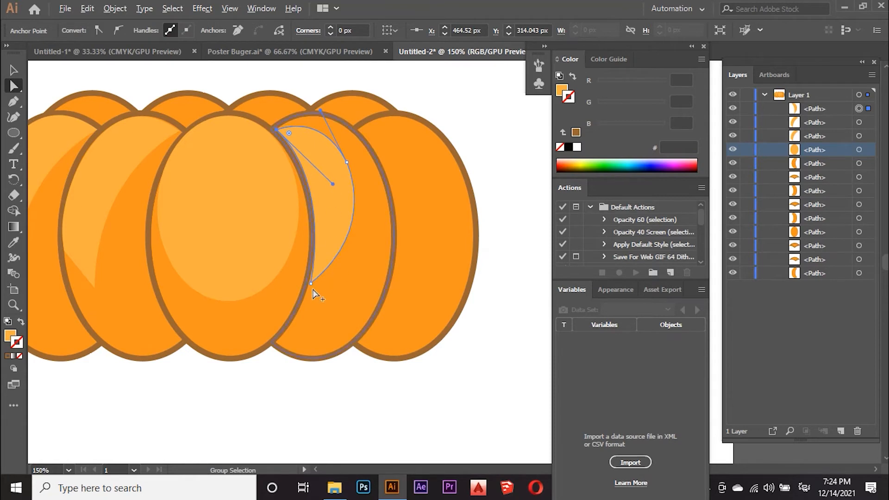
scroll(312, 294, up, 3)
drag(304, 275, 299, 276)
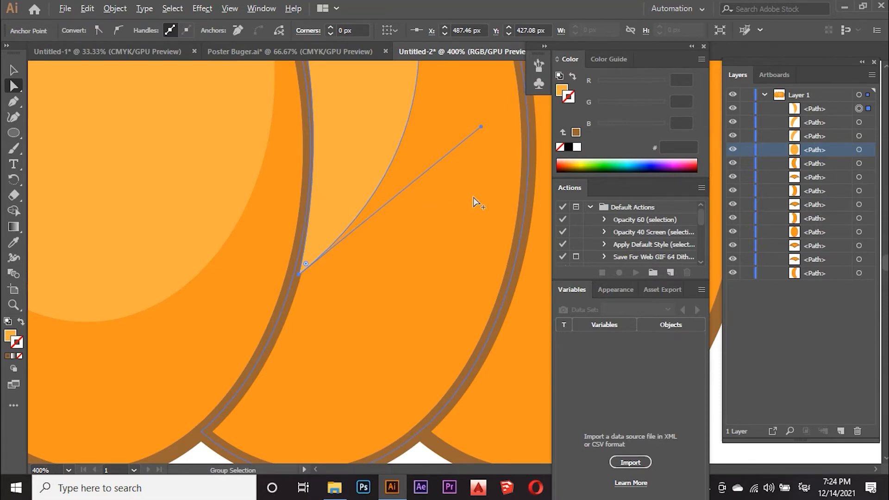
scroll(486, 199, down, 5)
scroll(496, 190, up, 1)
scroll(495, 190, down, 1)
click(119, 181)
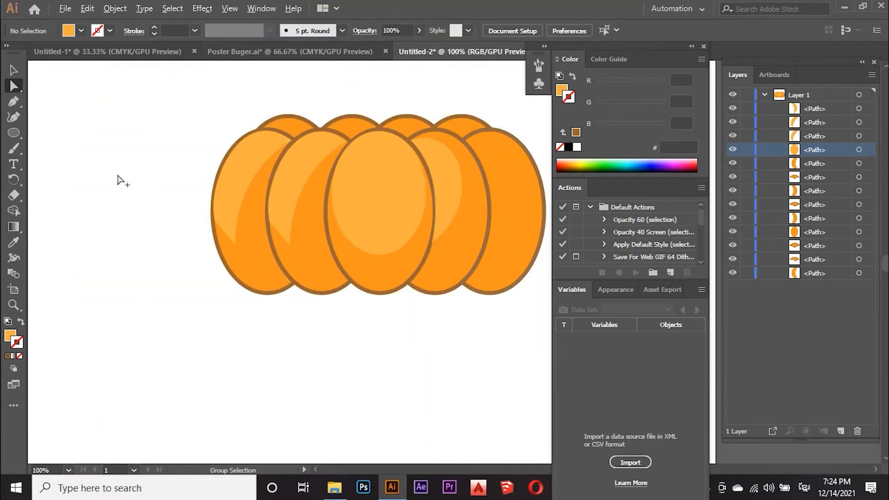
Duplicate the highlight from the second segment from the right onto the rightmost segment
scroll(120, 178, down, 2)
scroll(254, 176, up, 2)
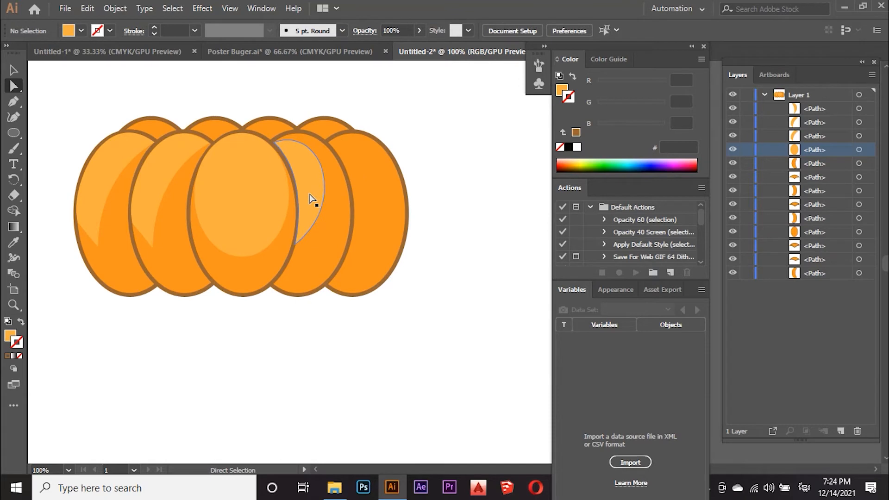
drag(319, 185, 356, 185)
scroll(369, 188, up, 2)
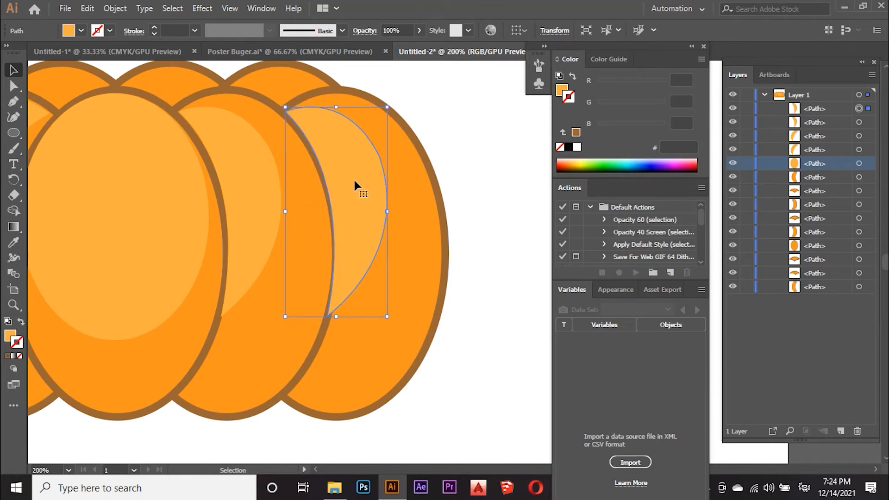
Nudge and slightly rotate the duplicated highlight counterclockwise so it fits against the rightmost segment's inner outline
key(Right)
key(Up)
key(Up)
key(Down)
key(Down)
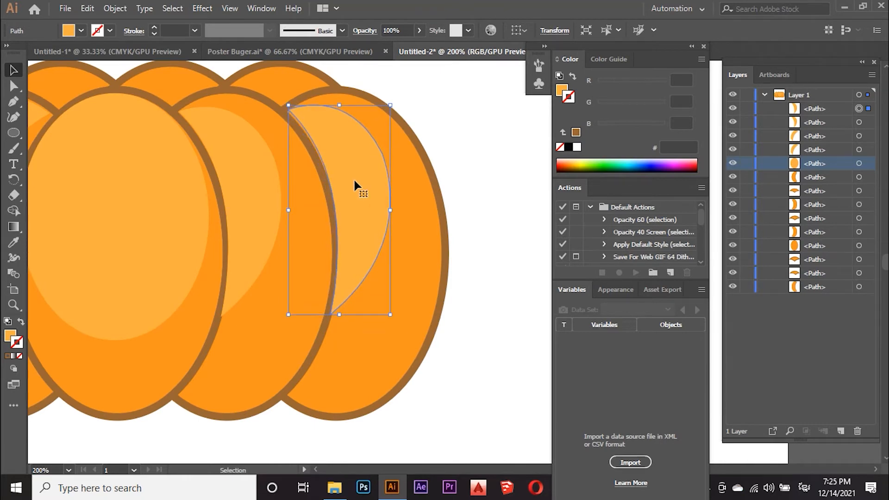
key(Up)
key(Right)
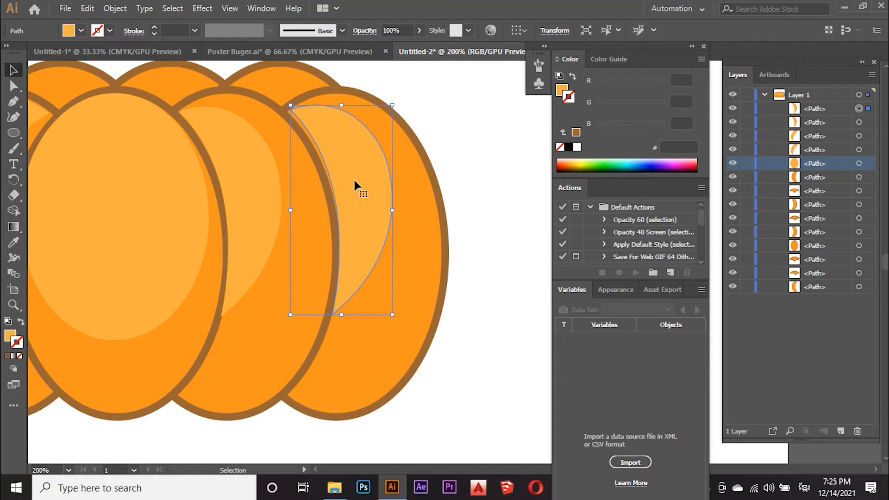
key(Left)
drag(397, 99, 394, 98)
key(Up)
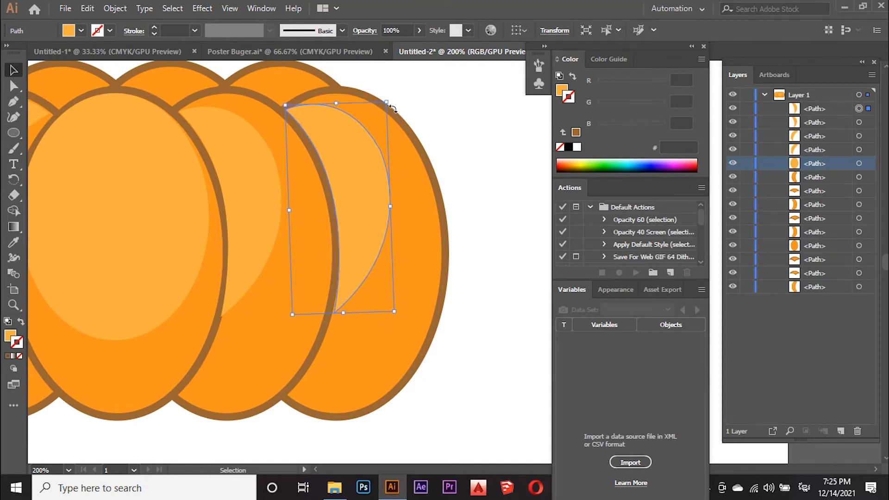
Fine-tune the lower tip anchor of the rightmost segment's highlight to meet the neighbouring outline, and deselect the shape
click(15, 86)
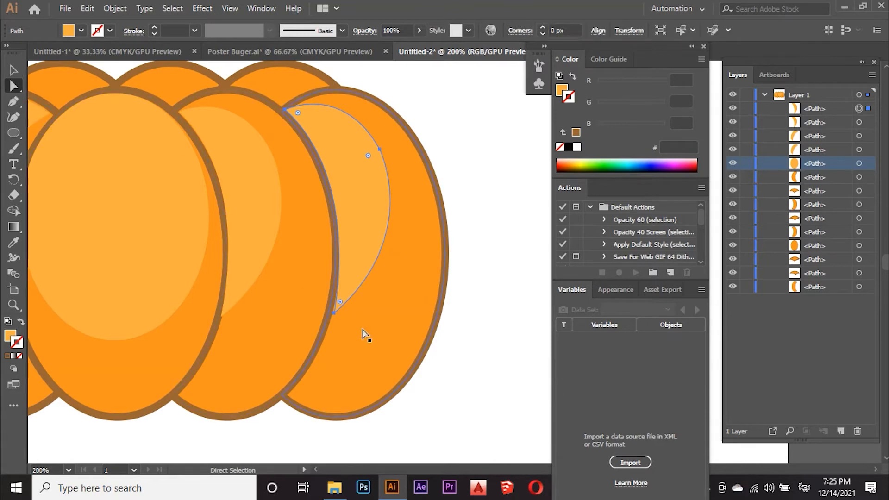
click(494, 313)
scroll(334, 314, up, 1)
click(333, 315)
scroll(403, 95, down, 2)
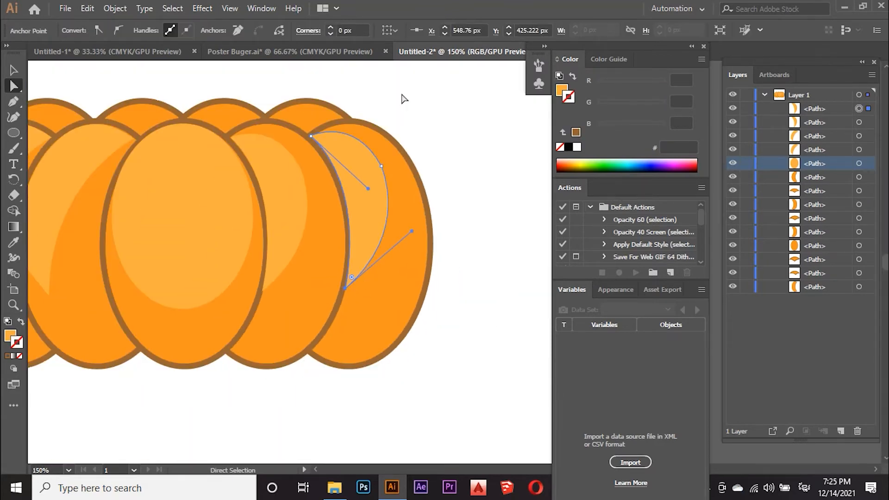
click(402, 95)
scroll(418, 139, down, 2)
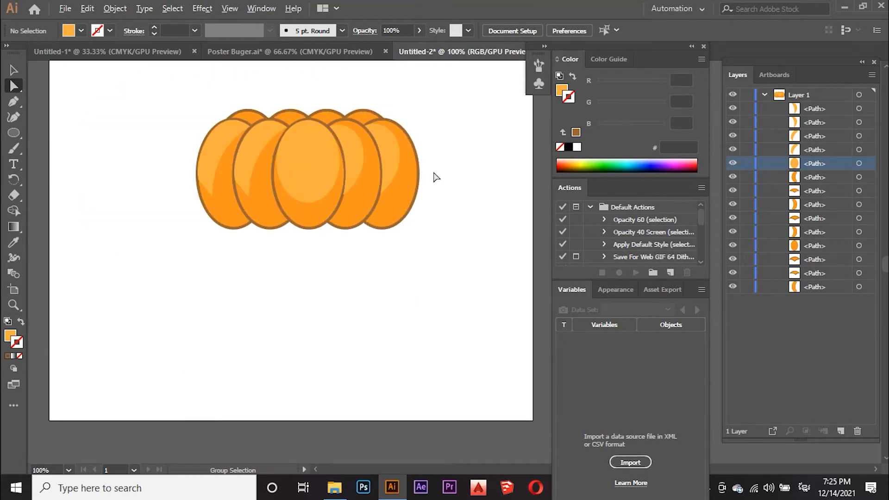
scroll(361, 123, up, 2)
click(13, 70)
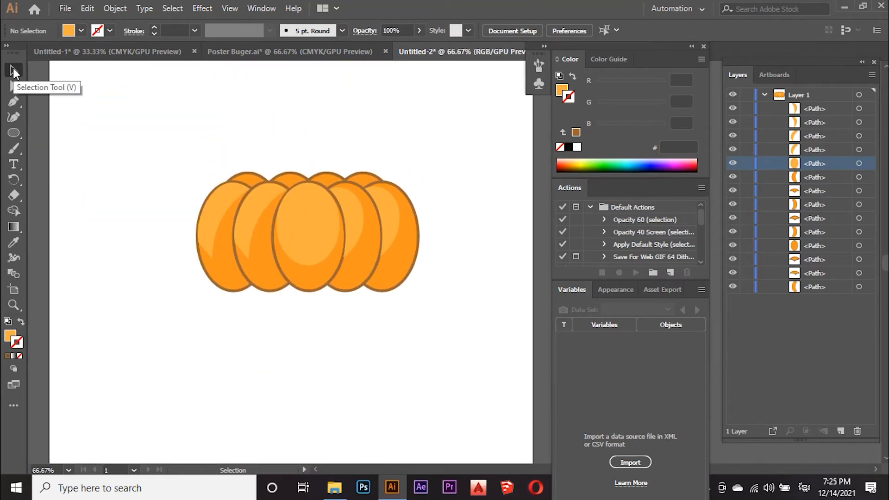
scroll(437, 224, up, 1)
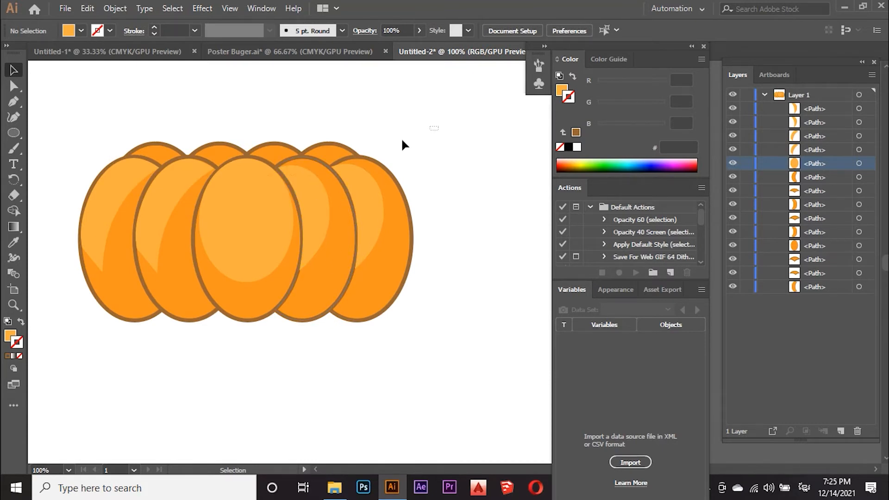
drag(437, 123, 84, 302)
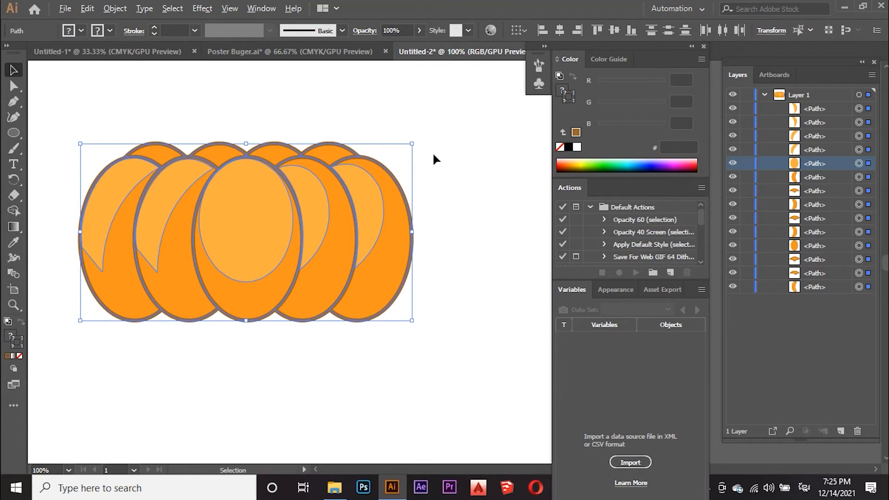
scroll(416, 159, down, 1)
scroll(308, 159, up, 2)
scroll(352, 139, down, 1)
scroll(333, 140, up, 3)
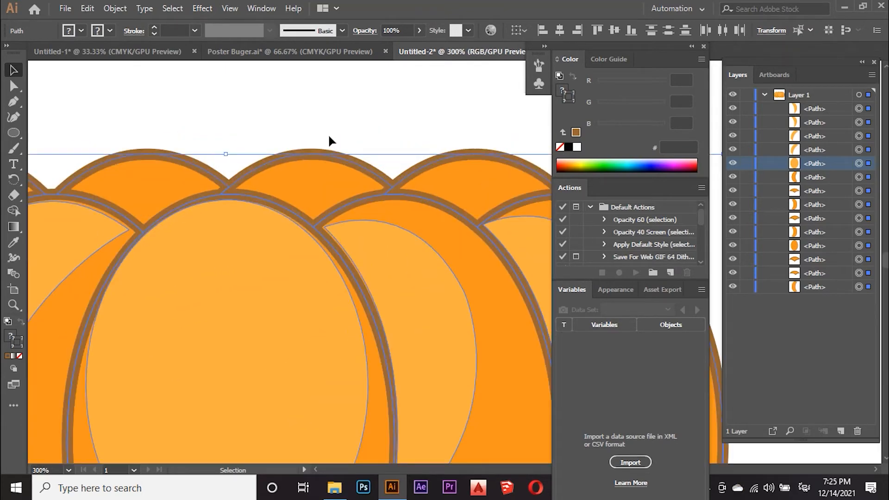
click(14, 102)
scroll(166, 133, down, 2)
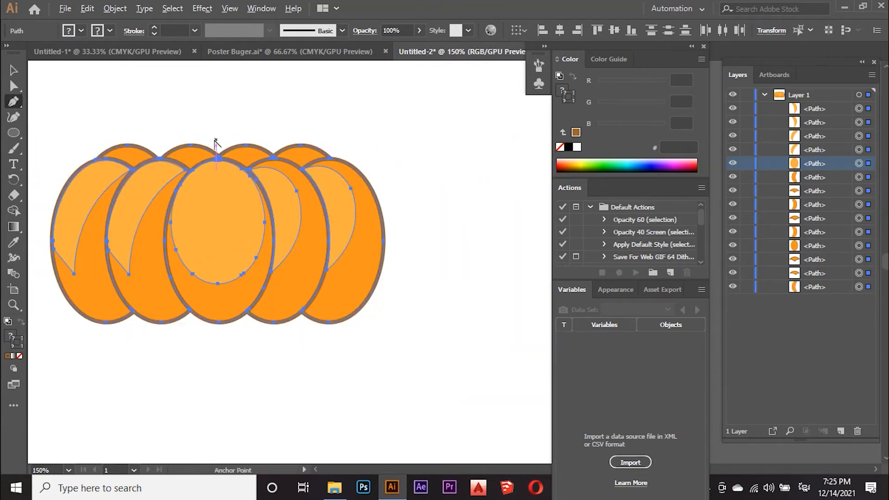
key(v)
click(418, 163)
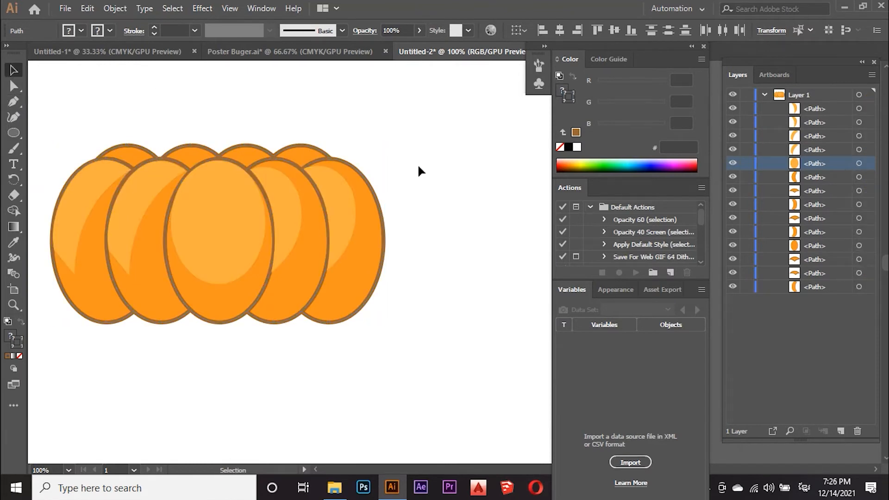
Draw a closed, curved stem with the Pen tool, rising from the pumpkin's top centre and bending to the left
scroll(418, 163, down, 1)
scroll(295, 143, up, 2)
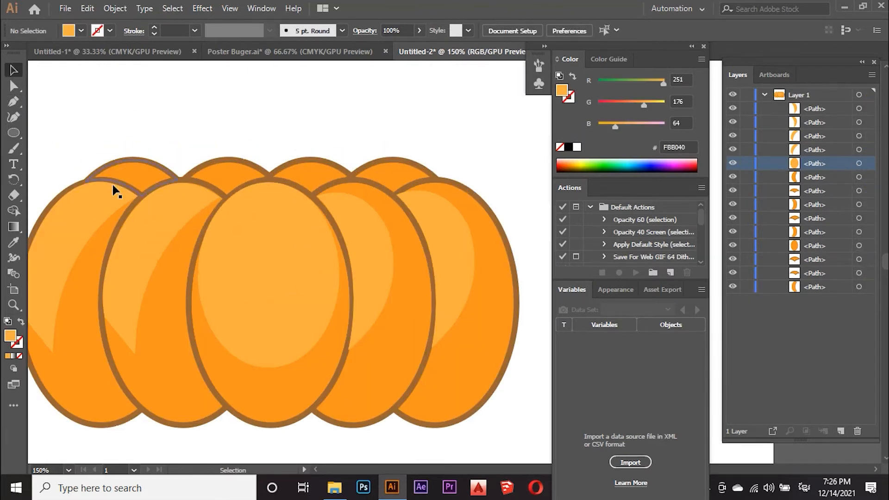
click(11, 105)
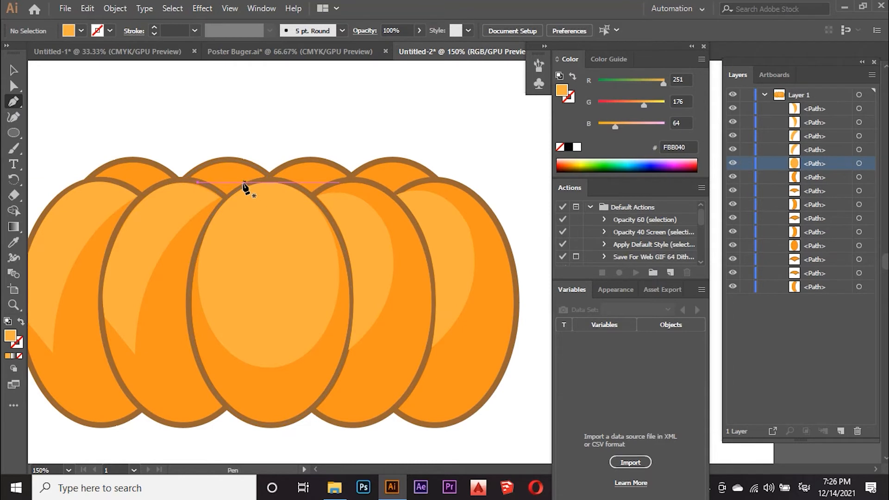
drag(243, 180, 295, 149)
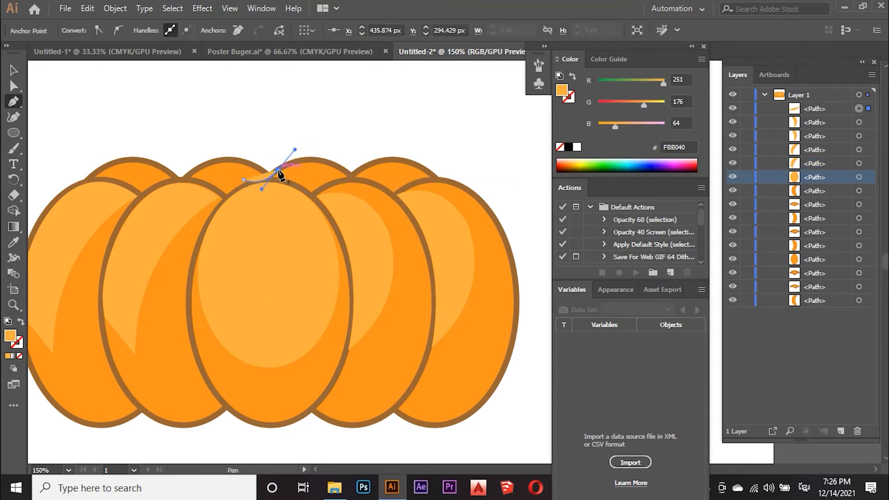
drag(217, 103, 124, 70)
drag(217, 104, 335, 192)
drag(318, 136, 319, 137)
drag(347, 169, 390, 169)
drag(296, 179, 246, 183)
click(243, 179)
Shift the anchor on the stem's right edge slightly outward and adjust its handle to smooth the curve toward the base
click(13, 85)
drag(315, 129, 325, 127)
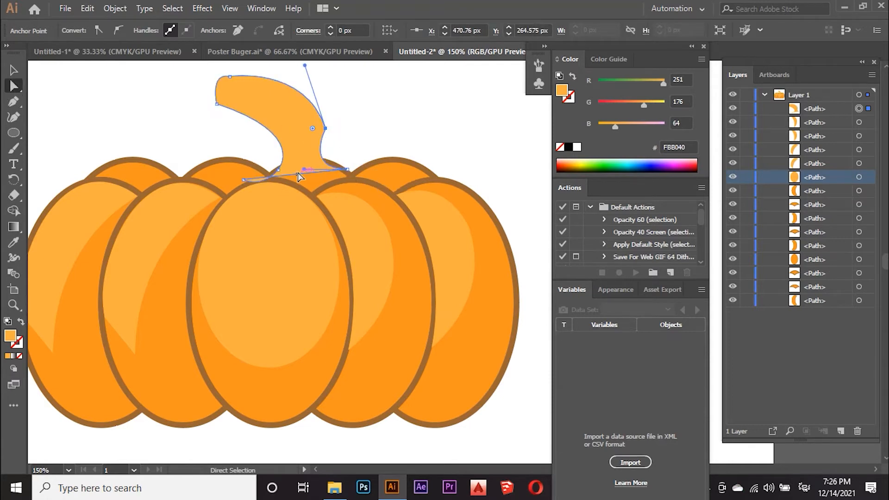
click(327, 171)
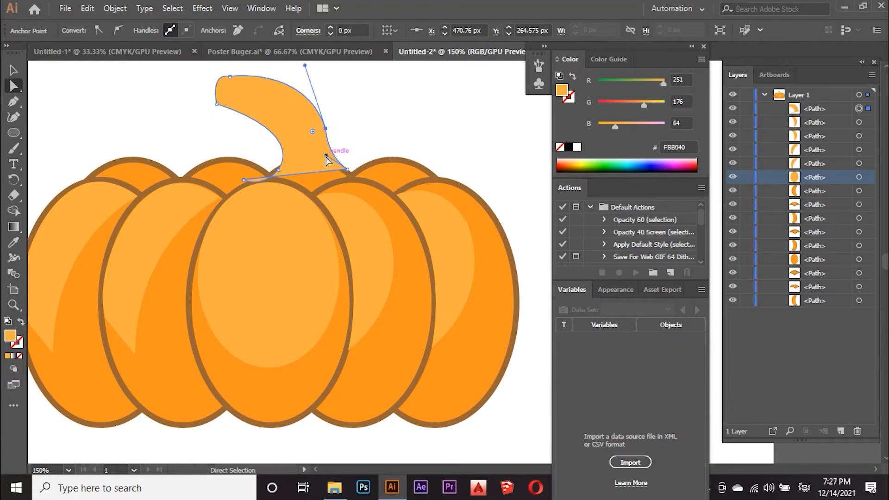
click(326, 130)
Raise the anchor at the stem's upper tip to make the stem's end taller
scroll(231, 65, up, 3)
drag(226, 76, 230, 142)
click(242, 131)
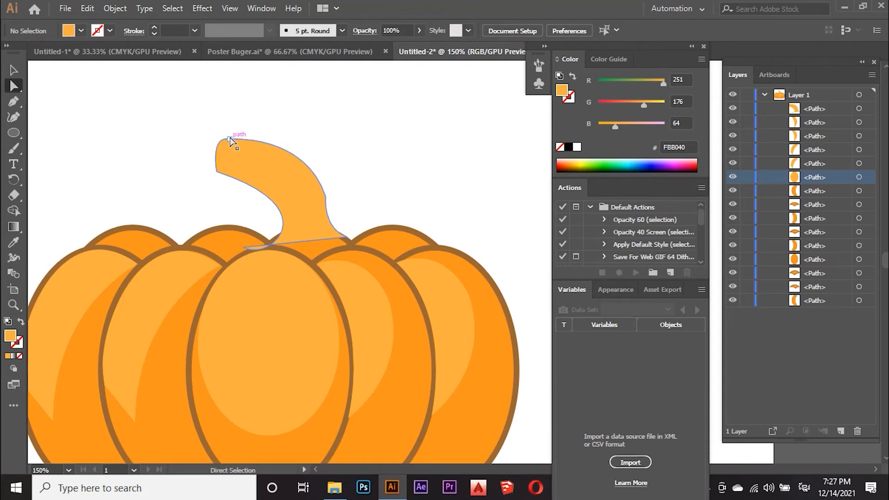
drag(230, 142, 235, 129)
Adjust the handles at the stem's lower left anchor to reshape its left edge and base flare
click(277, 238)
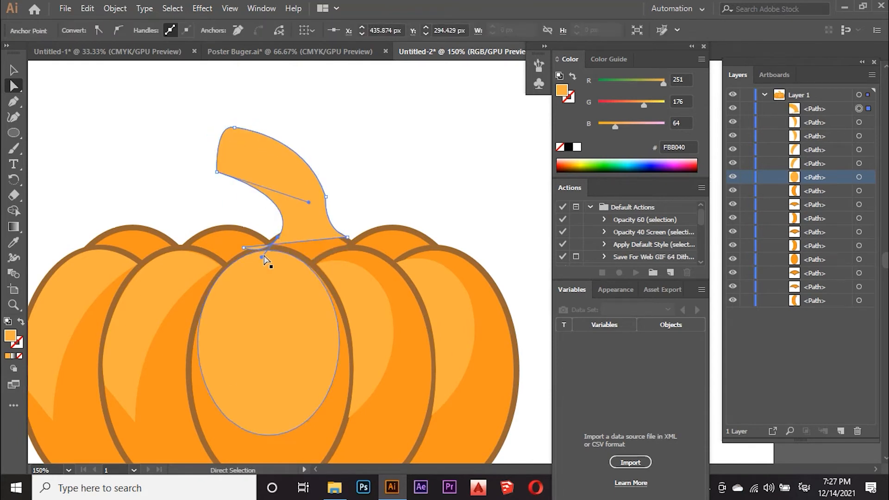
click(276, 238)
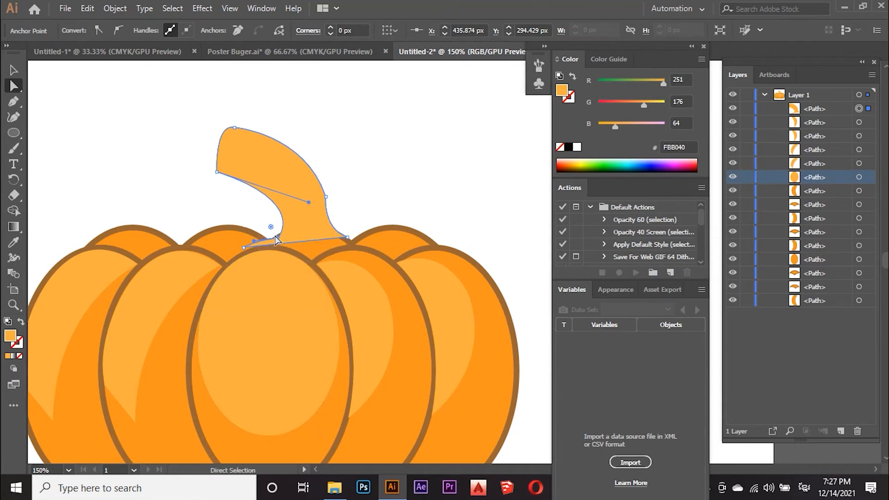
drag(254, 243, 274, 240)
drag(309, 203, 295, 204)
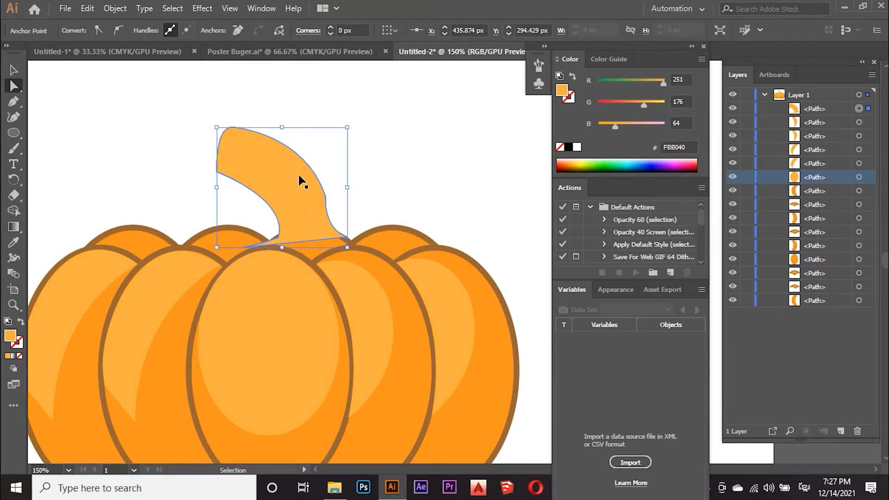
Delete the entire stem shape from above the pumpkin
key(v)
key(ctrl+z)
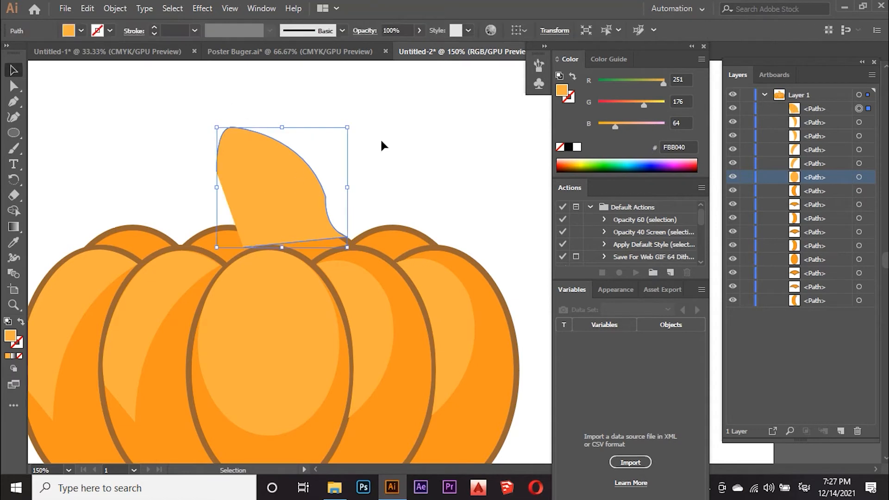
key(Delete)
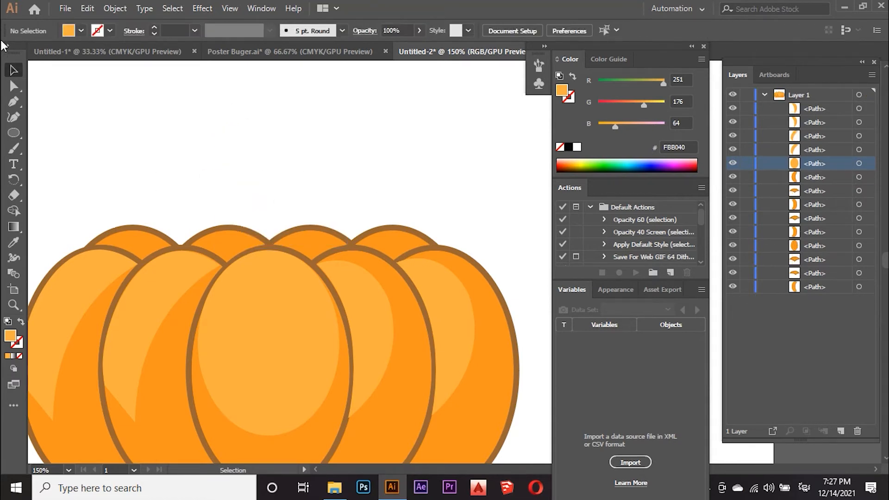
Draw a closed, light orange curved stem above the pumpkin's centre with the Pen tool, its tip bending left and its base flaring
click(230, 246)
drag(271, 224, 42, 152)
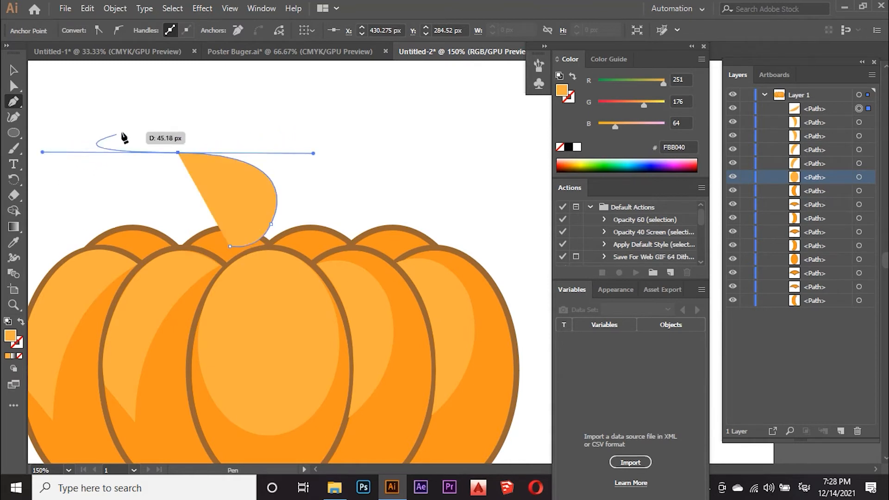
drag(179, 153, 202, 97)
click(178, 106)
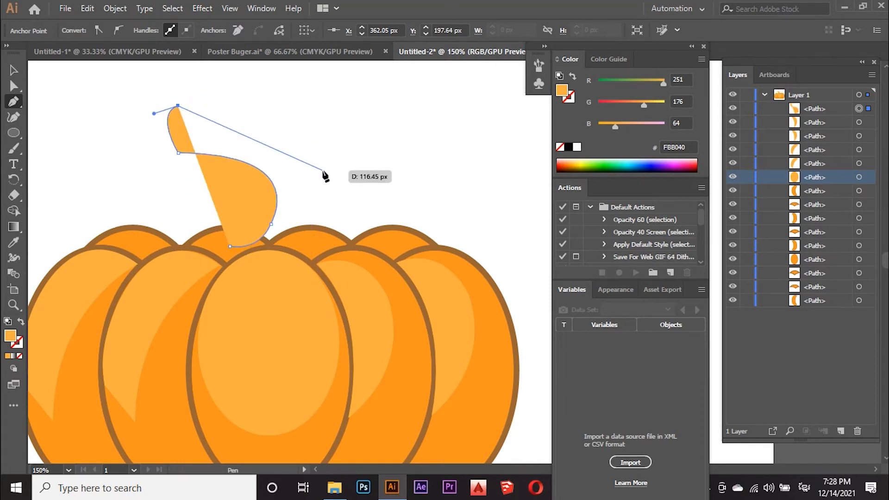
drag(305, 138, 351, 189)
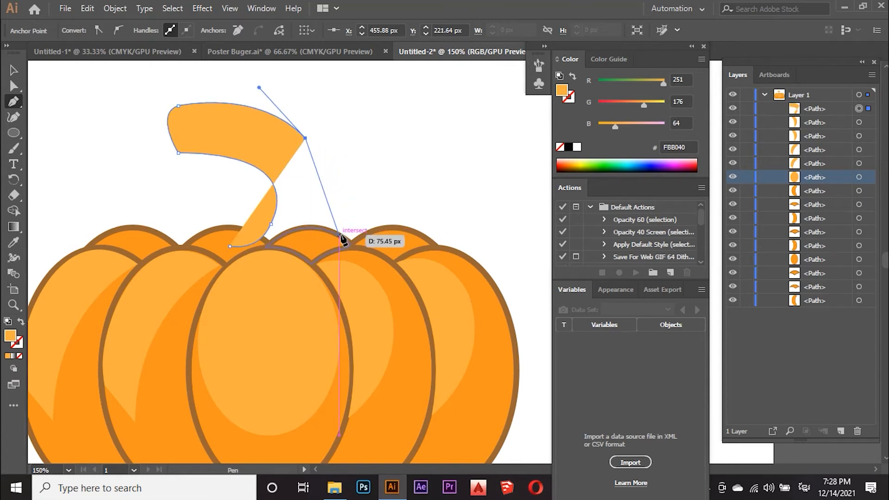
drag(362, 241, 408, 250)
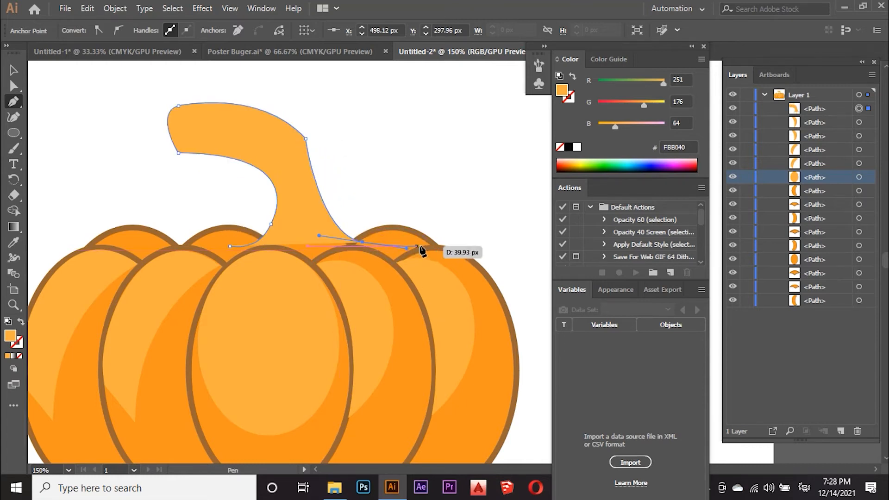
click(362, 241)
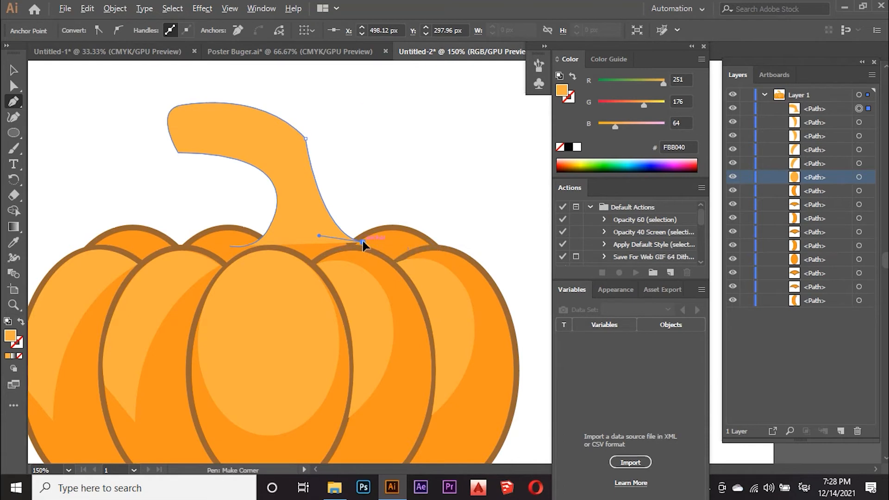
click(229, 246)
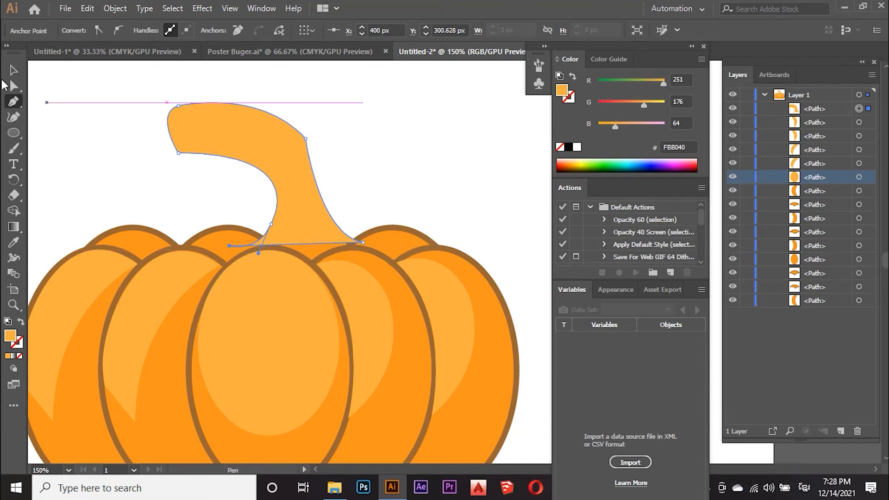
click(14, 70)
click(305, 182)
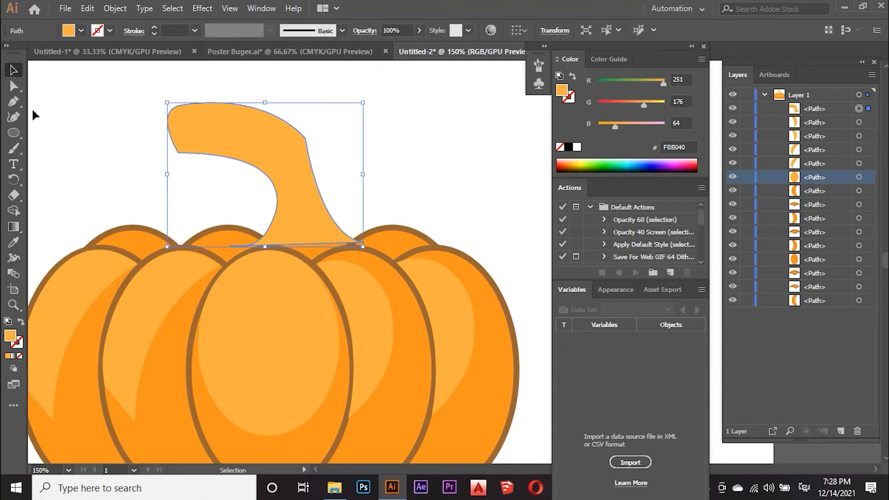
Shift the stem's lower right anchor outward and adjust its handle to widen the base flare
key(a)
drag(315, 178, 325, 172)
key(ctrl+z)
drag(362, 242, 308, 207)
click(382, 208)
key(ctrl+z)
click(368, 221)
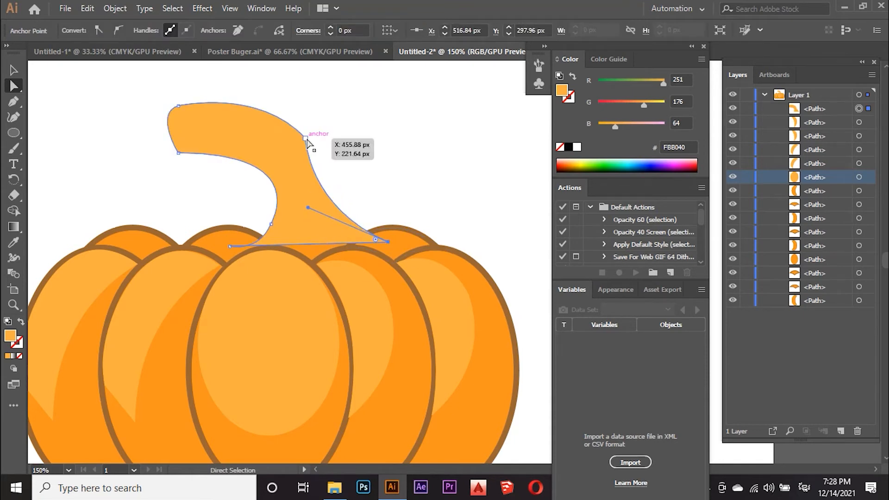
Try to remove the anchor at the stem's upper right bend and round the right edge with the base anchor's handle
click(13, 102)
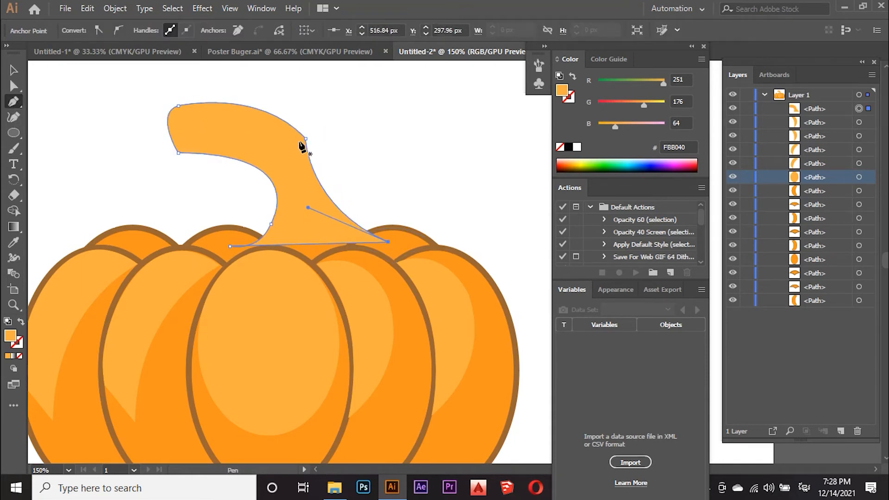
click(306, 138)
click(14, 70)
key(a)
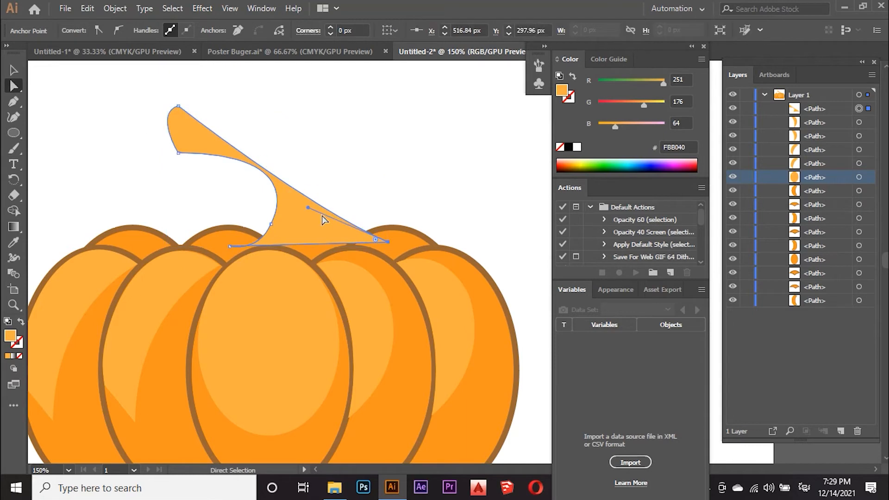
drag(307, 208, 374, 123)
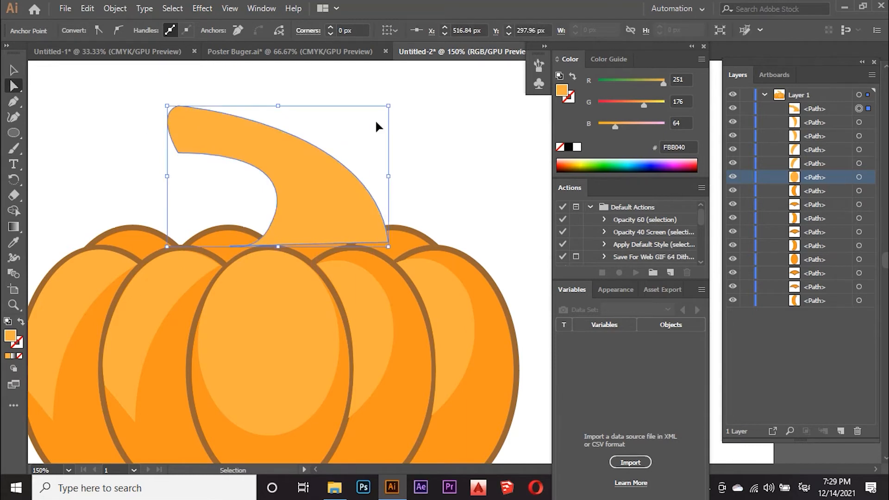
key(ctrl+z)
key(ctrl+z)
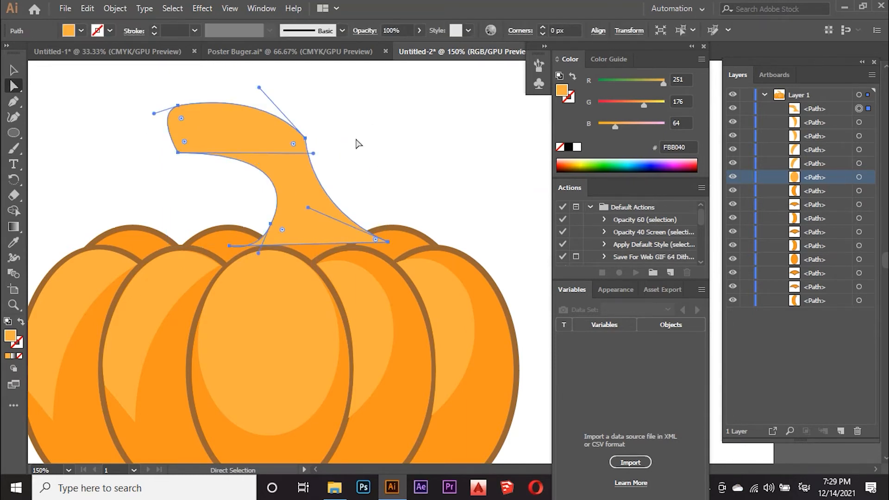
Try to reshape the stem's right edge by moving its upper right anchor outward and adjusting the handle
drag(304, 140, 363, 157)
key(ctrl+z)
click(360, 126)
drag(316, 106, 249, 182)
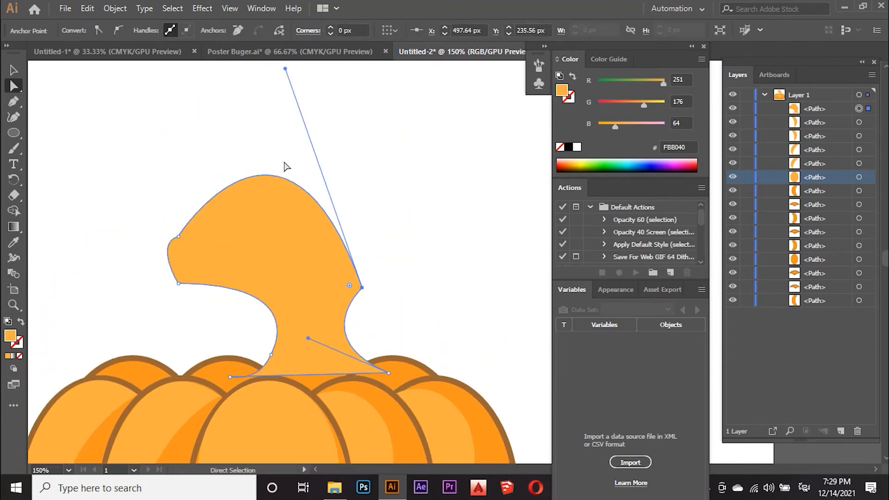
Delete the redrawn stem shape above the pumpkin
scroll(406, 165, down, 3)
key(v)
key(Delete)
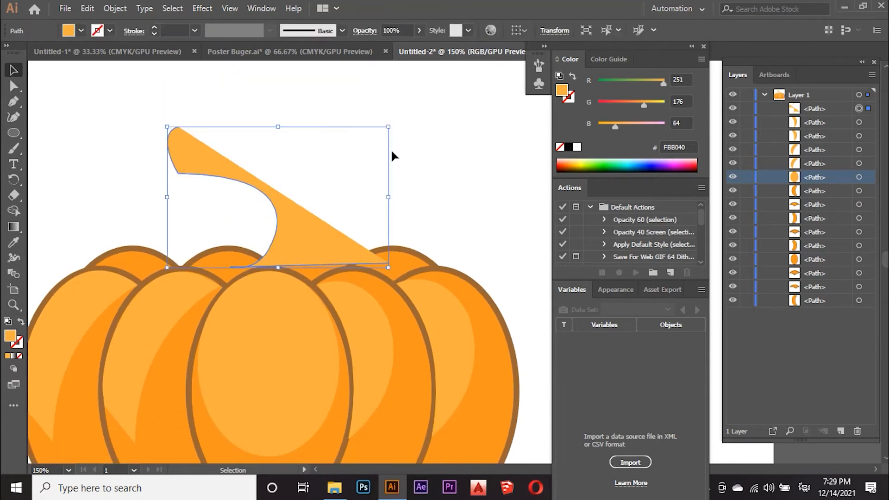
scroll(260, 151, down, 2)
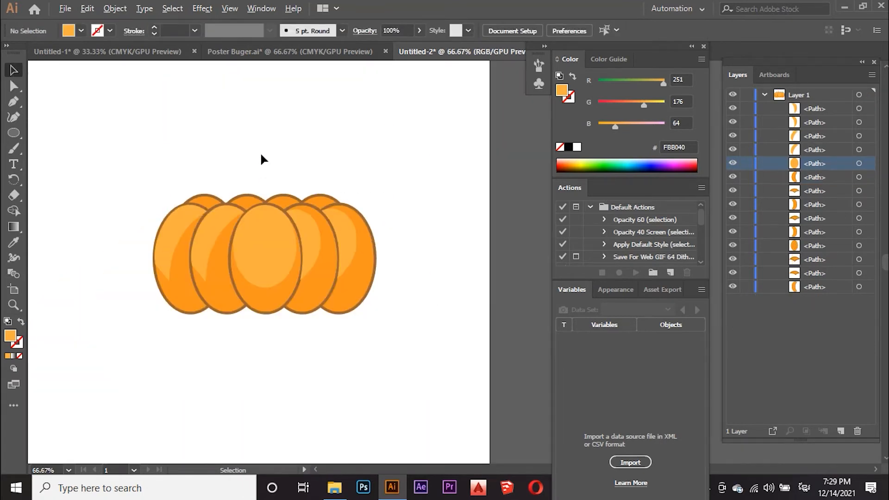
key(p)
click(240, 203)
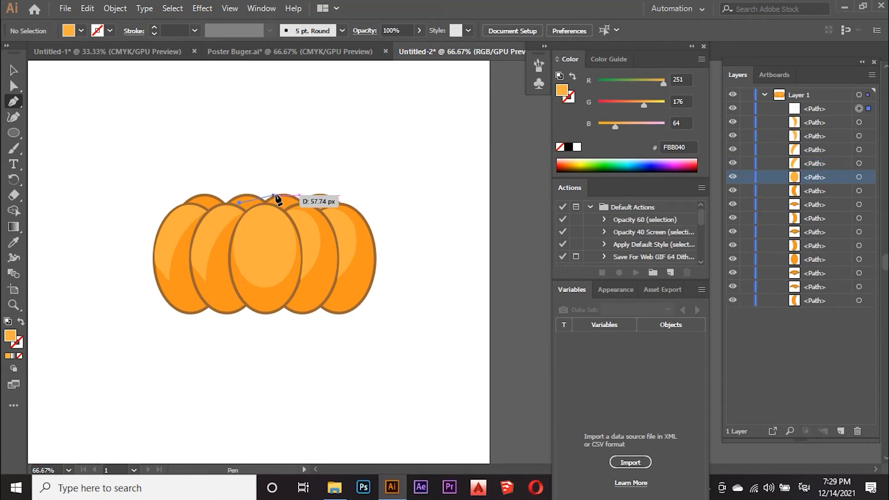
drag(270, 199, 292, 184)
key(ctrl+z)
key(ctrl+z)
Set the fill to none and the stroke to green for drawing the stem outline
click(82, 31)
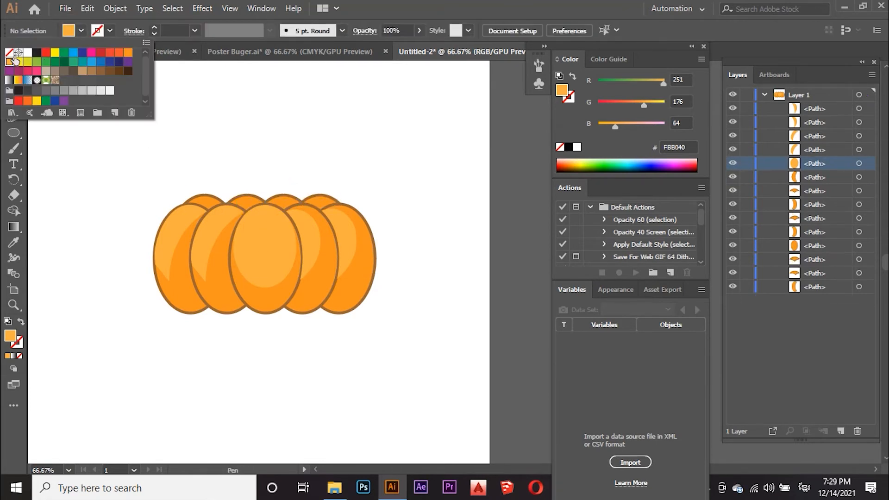
click(9, 52)
click(108, 32)
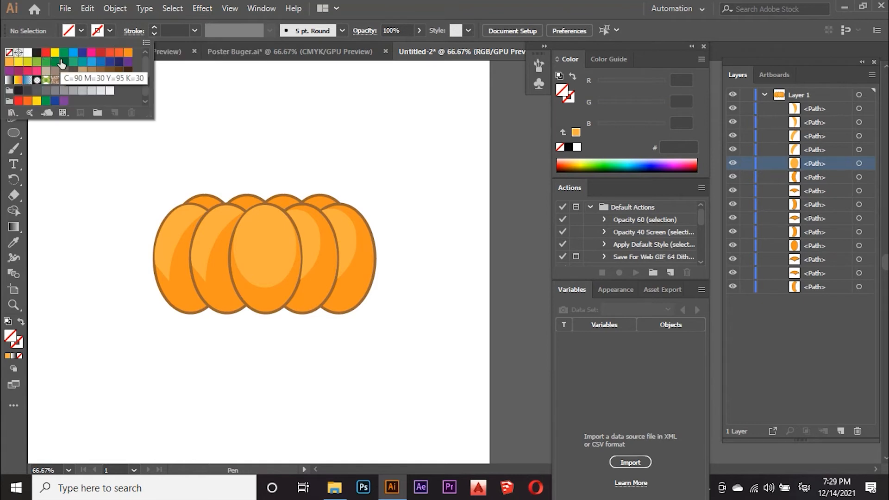
click(56, 62)
click(217, 146)
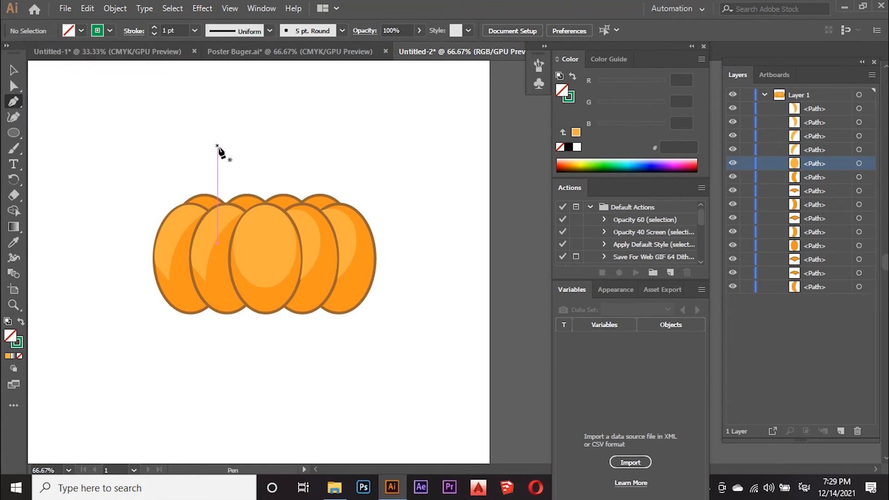
click(247, 202)
drag(282, 181, 297, 155)
drag(203, 138, 206, 102)
drag(206, 98, 213, 99)
click(207, 98)
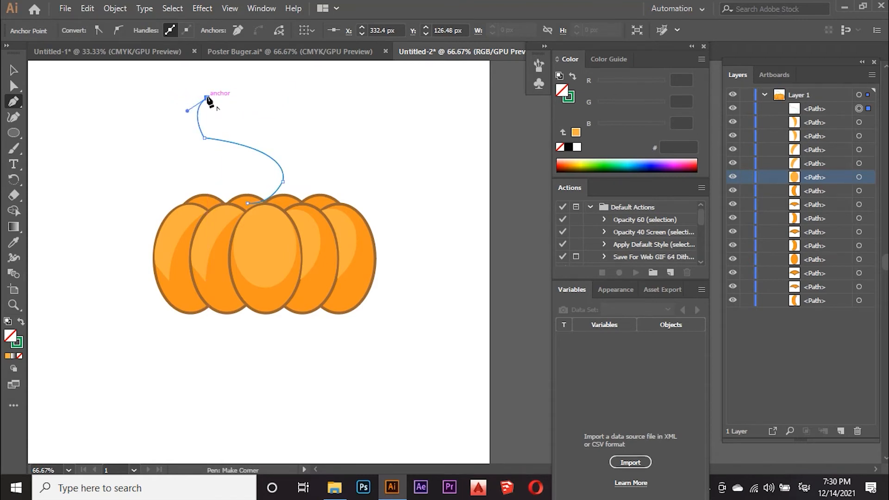
drag(327, 131, 384, 190)
click(328, 131)
drag(346, 204, 387, 208)
key(ctrl+z)
key(ctrl+z)
key(ctrl+z)
key(ctrl+z)
key(ctrl+z)
key(ctrl+z)
key(ctrl+z)
key(ctrl+z)
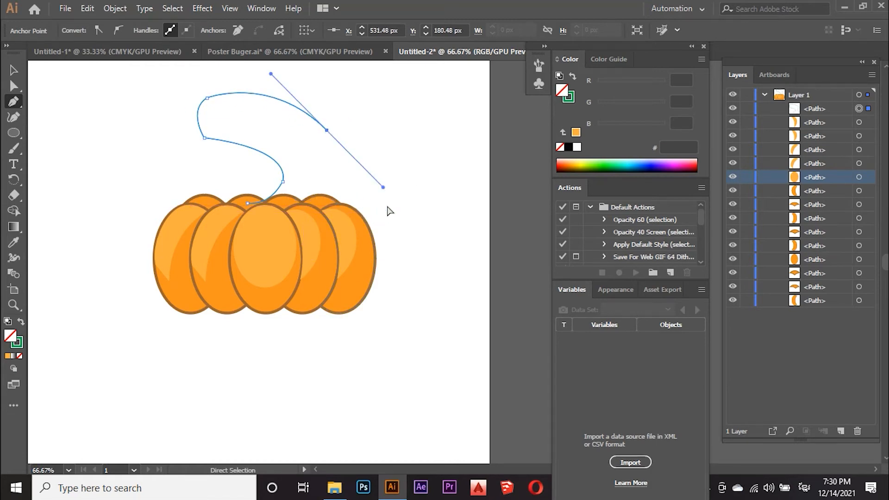
Draw the stem outline's left edge from the pumpkin's top centre, curving up and left into a narrow rounded tip
click(250, 209)
drag(276, 203, 292, 189)
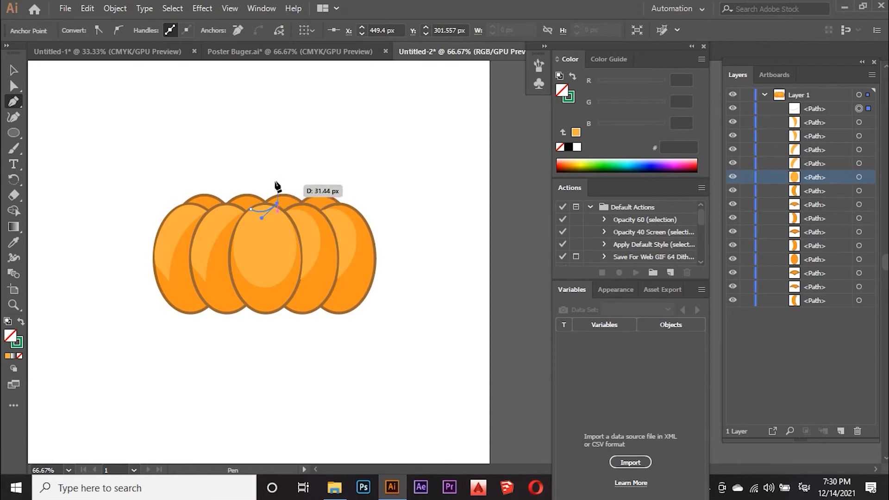
drag(229, 136, 153, 119)
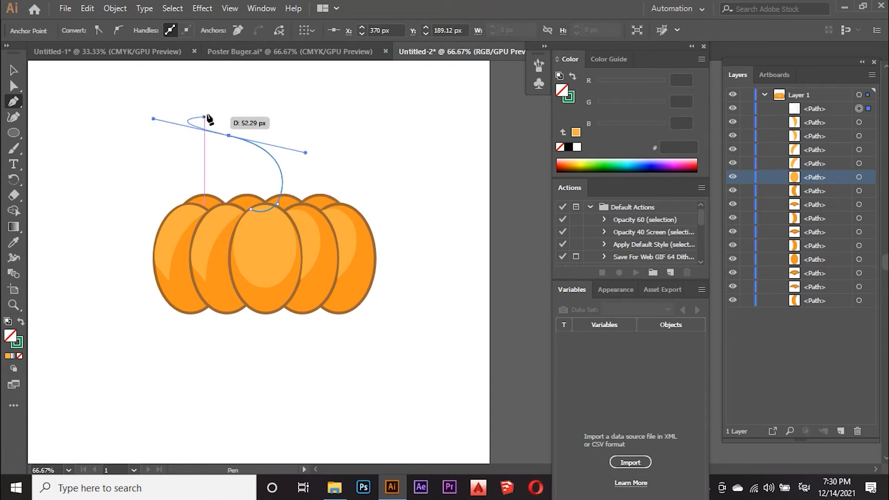
alt+click(229, 136)
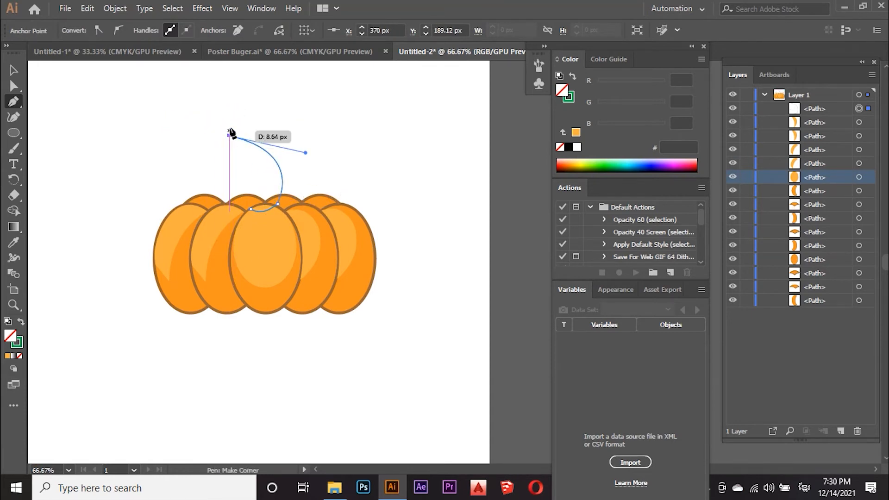
drag(227, 91, 256, 89)
click(227, 91)
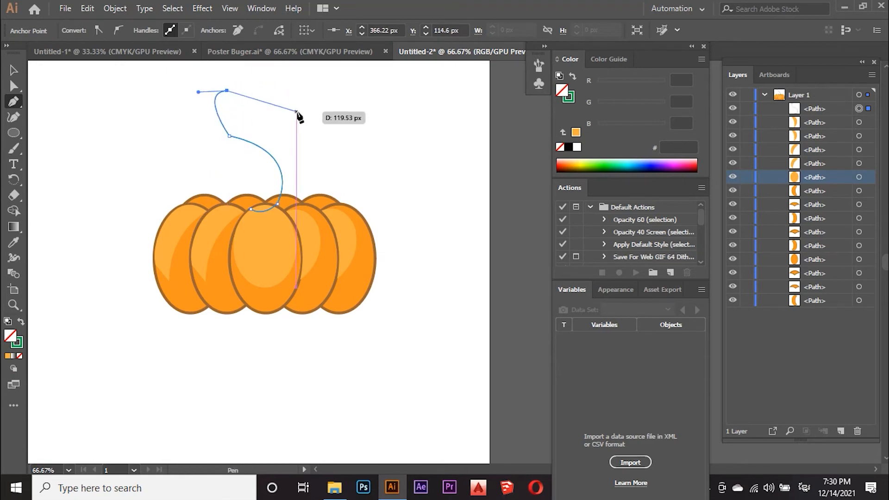
Complete the stem outline with an arched right edge flaring at the base, and close the path at its starting anchor
drag(320, 180, 321, 263)
click(320, 180)
drag(377, 205, 377, 205)
click(348, 206)
click(251, 210)
drag(252, 216, 254, 217)
Shift the anchor on the stem's right edge inward, then raise the tip's lower anchor and adjust its handle to smooth the inner curve
click(13, 85)
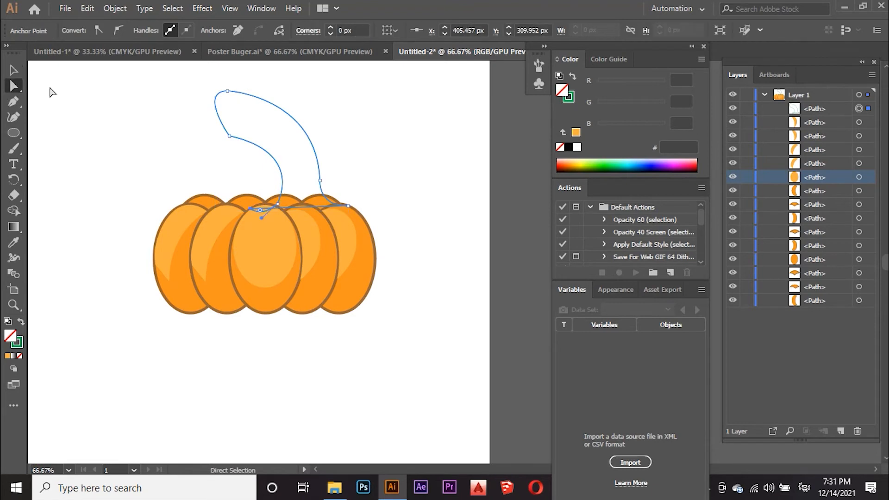
drag(261, 218, 314, 179)
drag(308, 91, 307, 132)
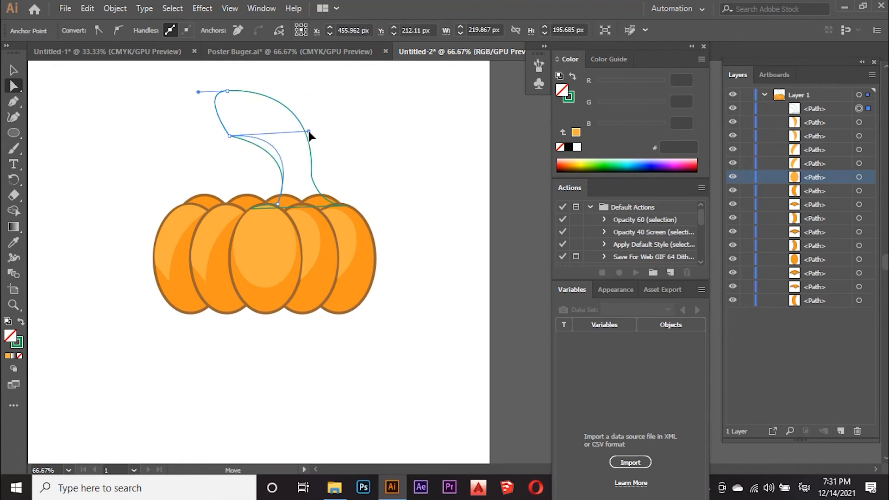
drag(230, 136, 230, 125)
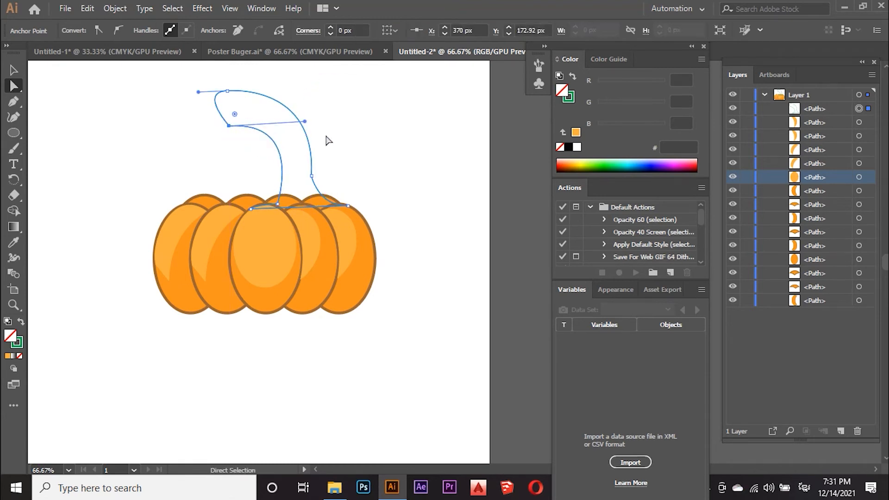
Move the stem's two lower left anchors leftward and adjust their handles to form a straight flare at the base
drag(286, 203, 226, 205)
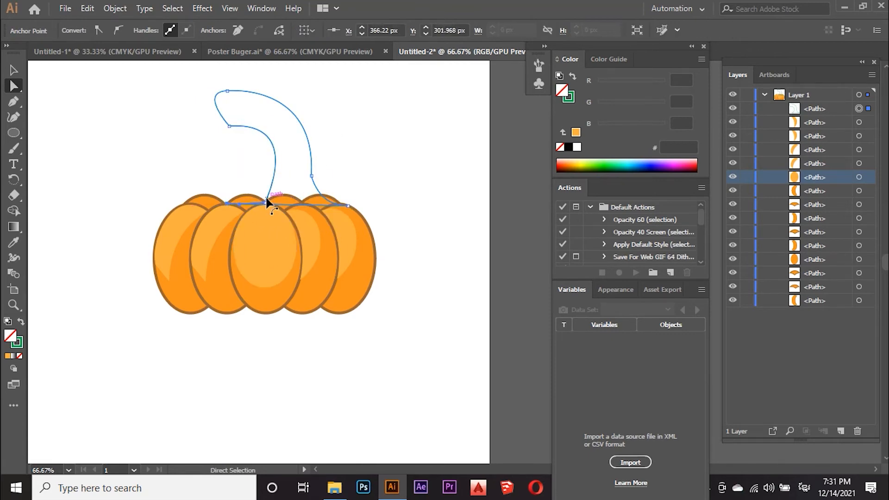
scroll(265, 202, up, 4)
scroll(264, 200, down, 1)
drag(164, 200, 185, 216)
drag(265, 197, 248, 194)
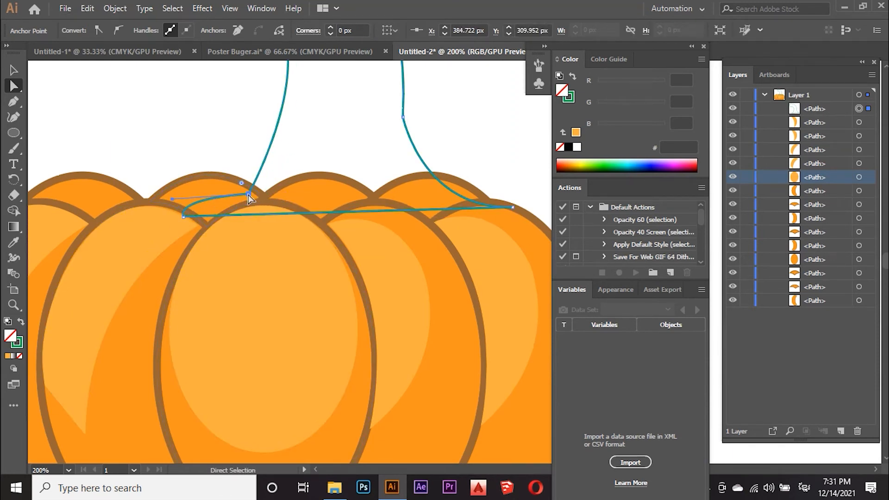
drag(186, 208, 187, 215)
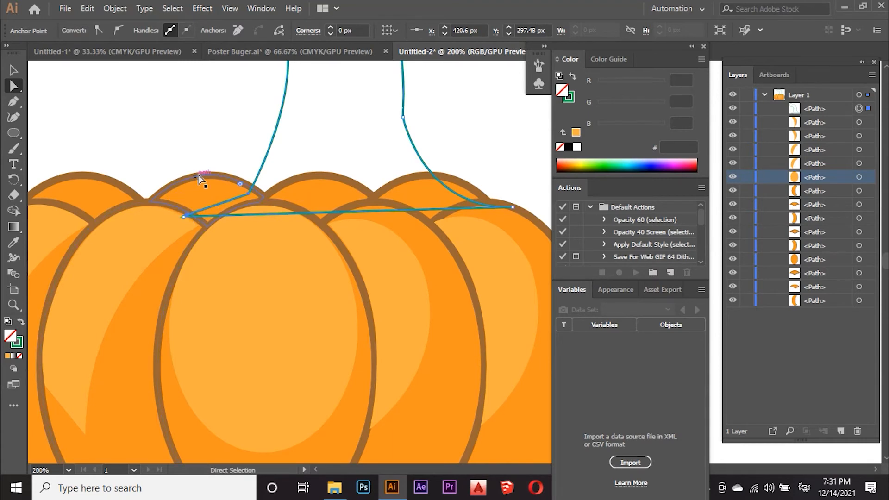
Move the stem's right-edge anchor inward and adjust its handle to slim the stem, then lower the tip's top anchor slightly
scroll(200, 175, down, 3)
drag(270, 153, 276, 144)
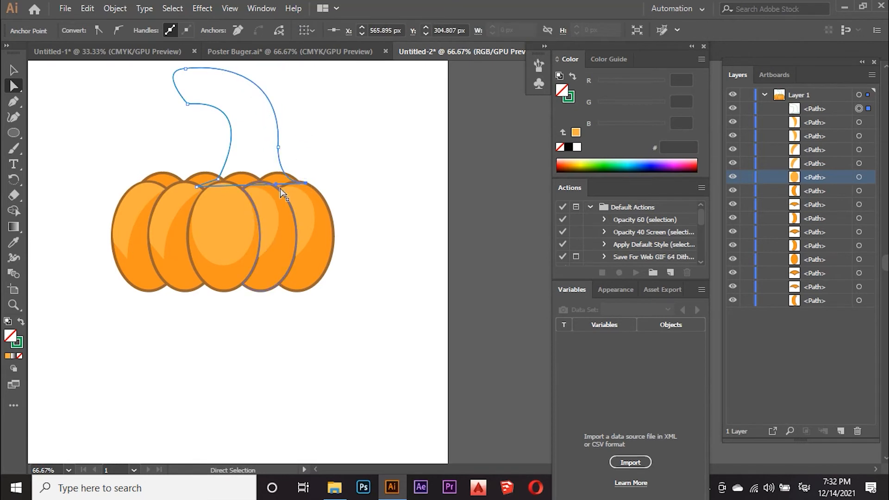
drag(276, 123, 258, 135)
key(ctrl+z)
scroll(275, 141, up, 1)
scroll(278, 136, up, 1)
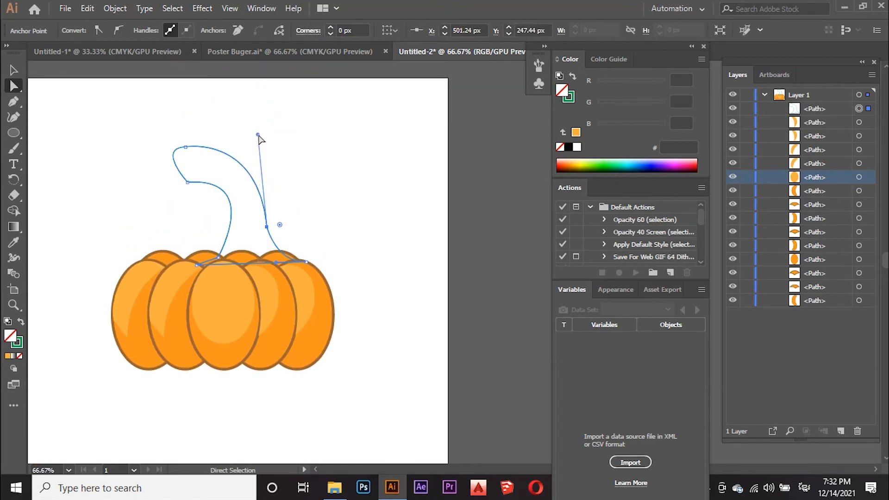
drag(186, 147, 185, 150)
click(190, 139)
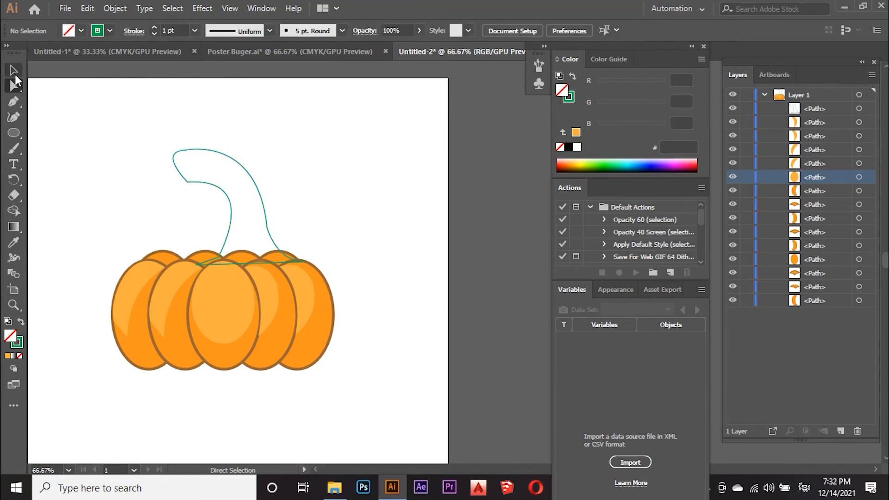
Fill the stem outline with the light green swatch 8DC63F
click(250, 175)
click(81, 31)
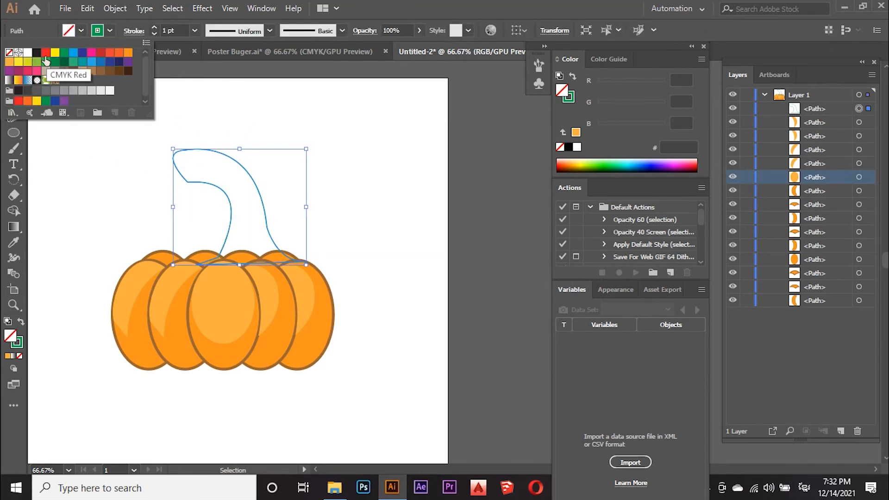
click(38, 63)
click(224, 105)
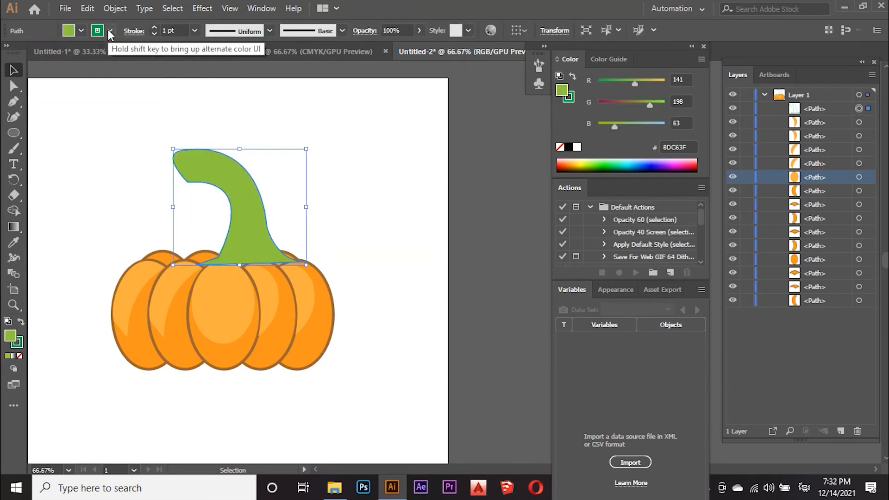
Scale the stem down and position its base on the pumpkin's top centre, just above the front segment
click(230, 253)
scroll(269, 202, down, 2)
scroll(269, 213, up, 4)
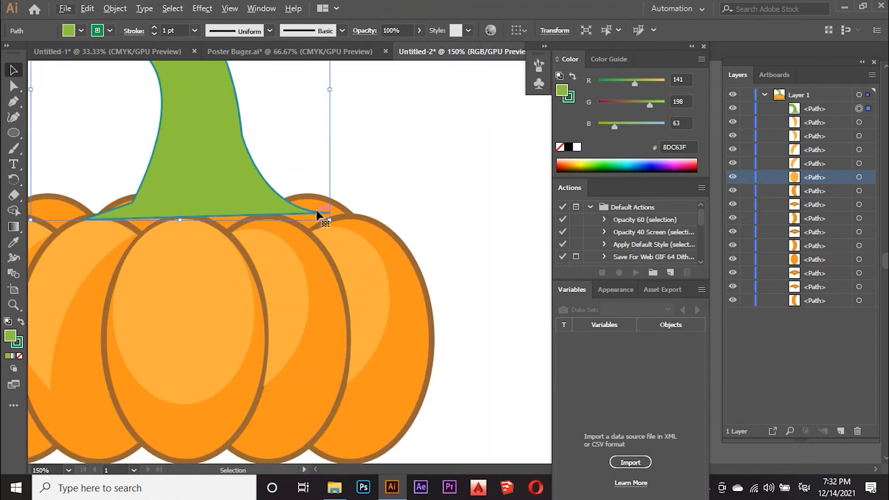
drag(330, 222, 287, 198)
scroll(302, 179, down, 2)
drag(253, 175, 252, 187)
key(ctrl+plus)
key(ctrl+plus)
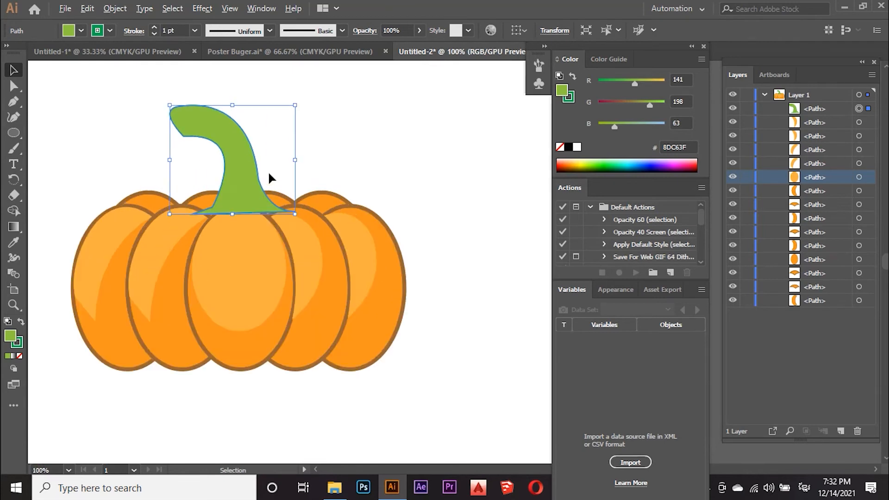
drag(233, 218, 237, 214)
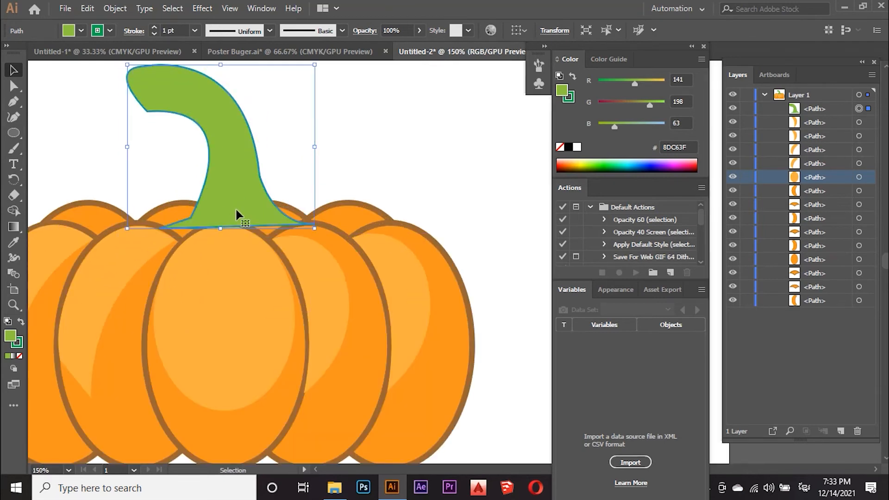
Send the stem behind all of the pumpkin's segments
right_click(237, 214)
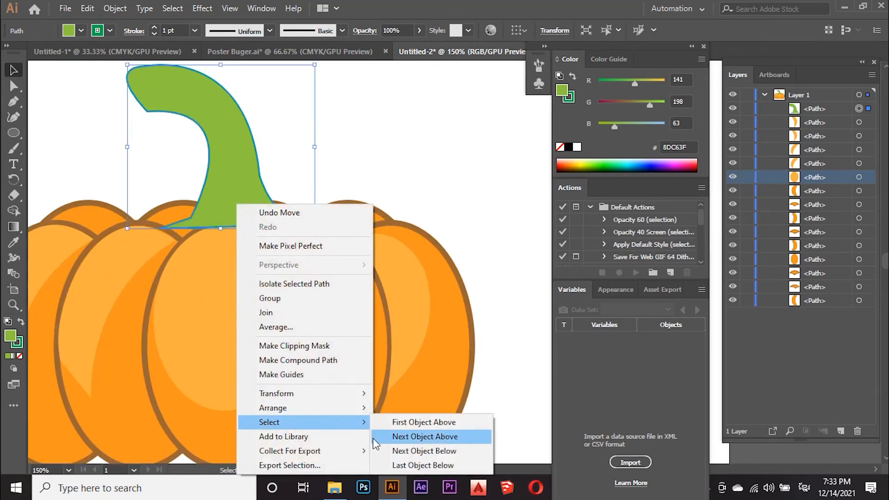
mouse_move(364, 416)
click(429, 452)
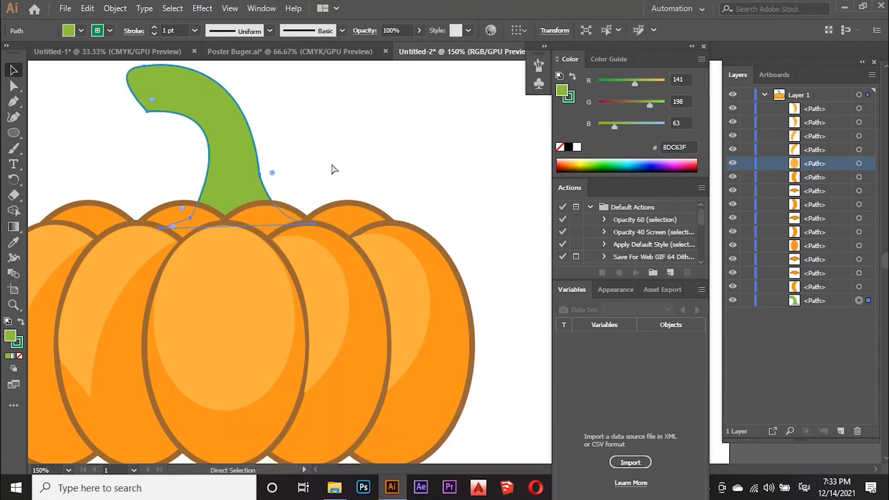
key(ctrl+minus)
key(ctrl+minus)
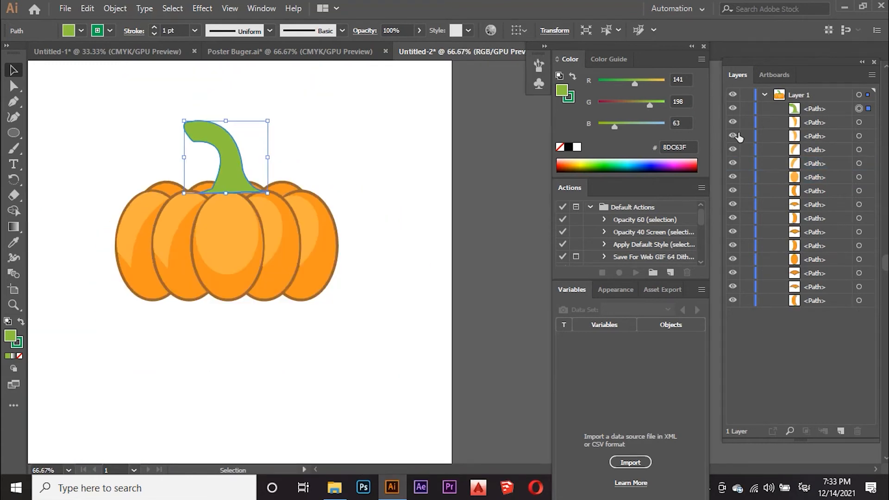
Move the stem path down the layer order to just below the front segments
click(859, 108)
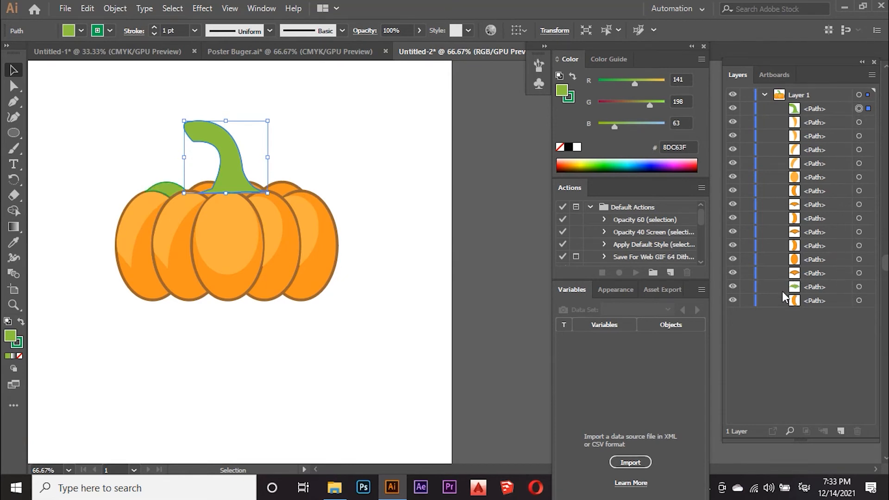
click(859, 287)
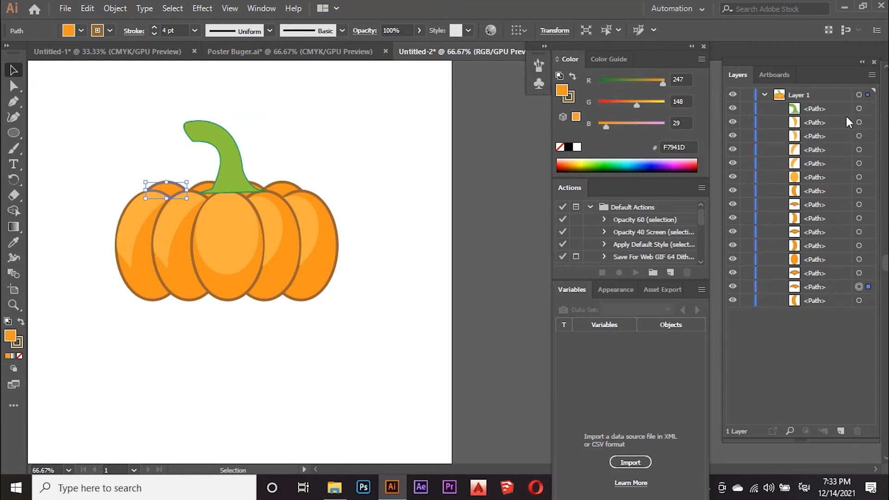
click(859, 108)
drag(829, 113, 843, 258)
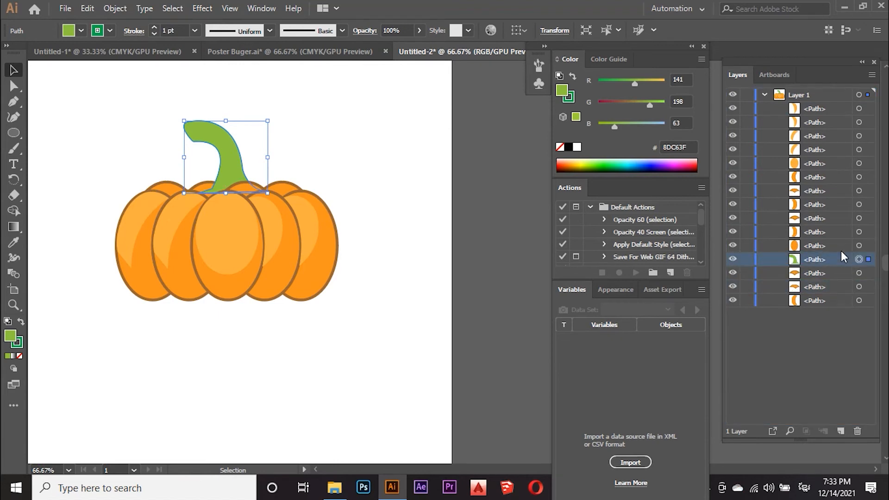
Move the back segment just right of the stem beneath the stem in the layer order
click(859, 273)
click(858, 287)
mouse_move(843, 287)
mouse_down()
mouse_move(838, 279)
mouse_move(842, 289)
mouse_up()
drag(821, 223, 828, 273)
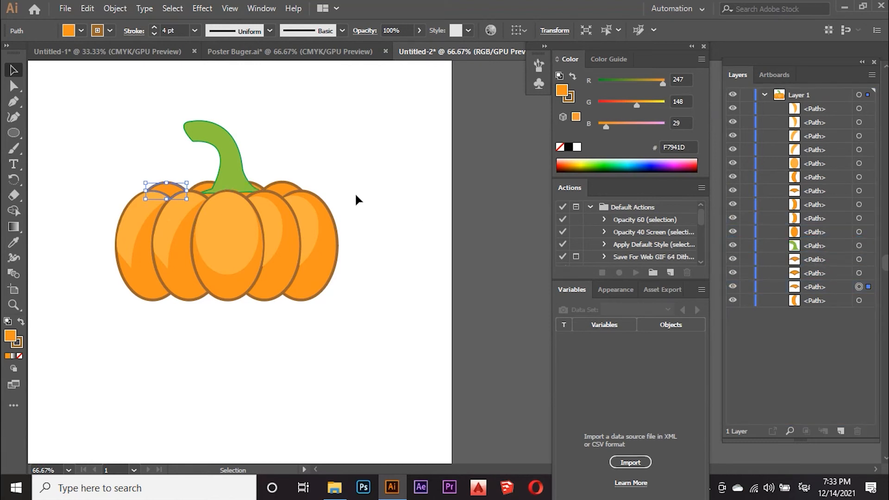
Undo and redo the back segment's layer reordering to compare the overlap with the stem
key(ctrl+])
key(ctrl+])
key(ctrl+])
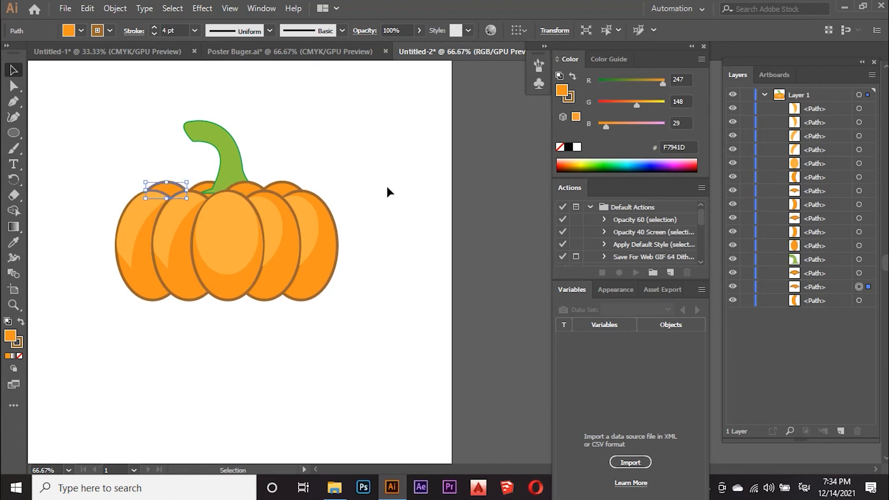
click(87, 9)
click(104, 38)
Lower the stem slightly so its base tucks behind the front segments
click(244, 187)
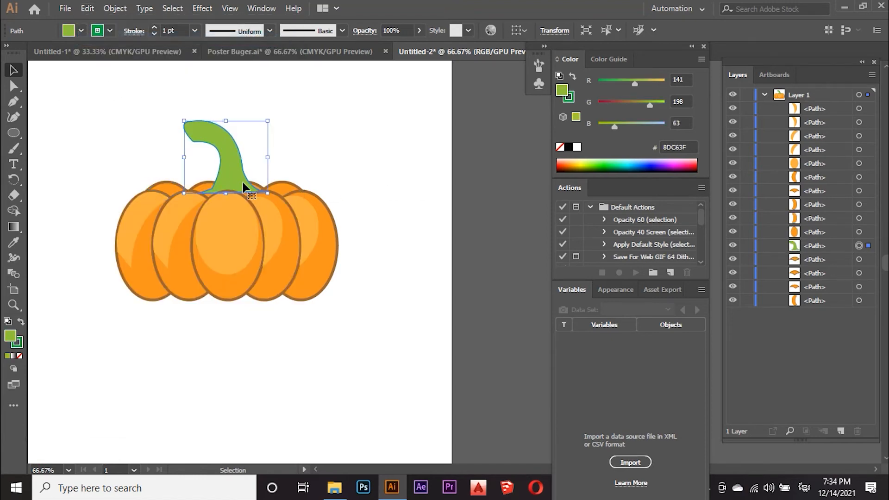
click(152, 118)
click(218, 185)
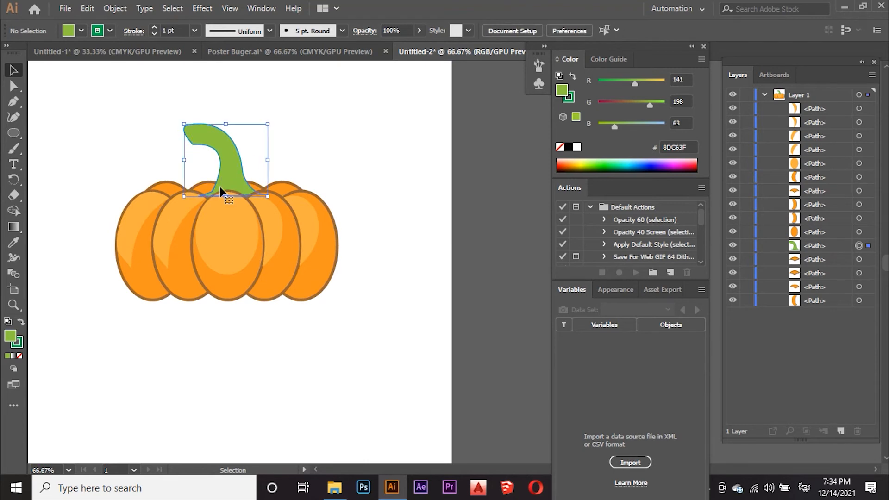
click(263, 135)
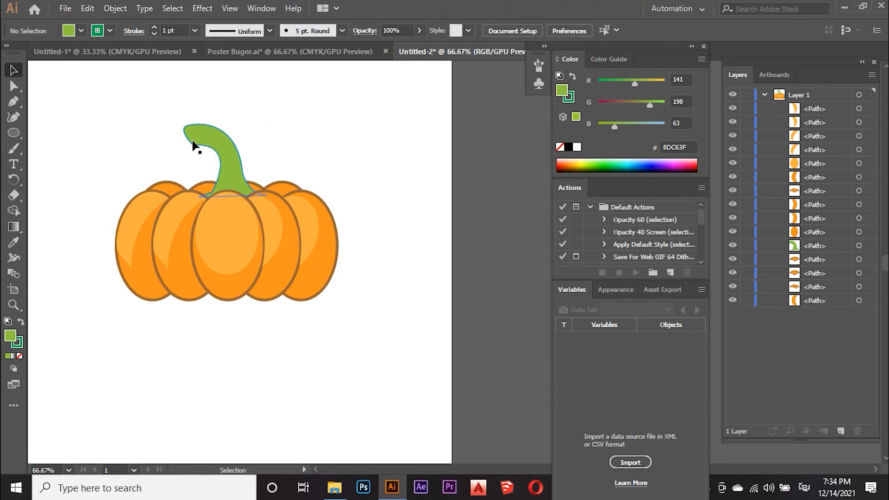
Nudge the stem slightly left to centre its base behind the front middle segment
scroll(193, 141, up, 2)
scroll(246, 225, up, 2)
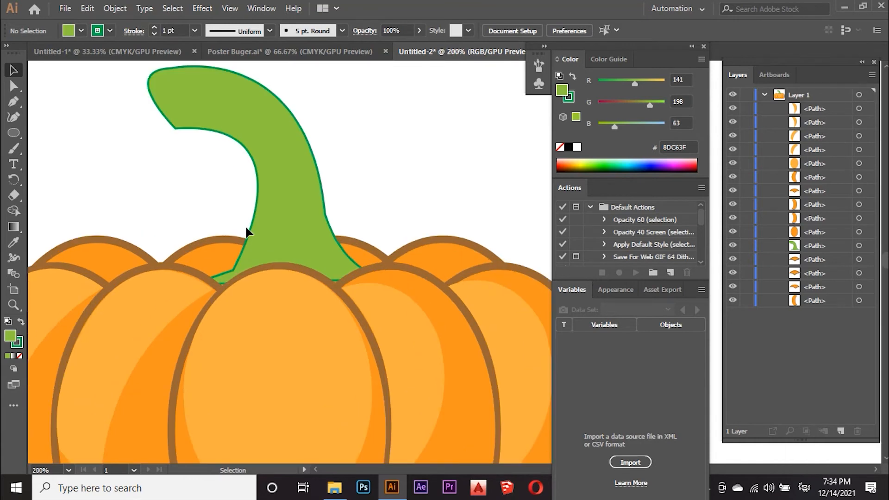
click(268, 256)
key(Left)
key(Left)
key(Left)
key(Left)
key(Left)
key(Left)
key(Left)
key(Left)
key(Left)
key(Left)
key(Left)
key(Left)
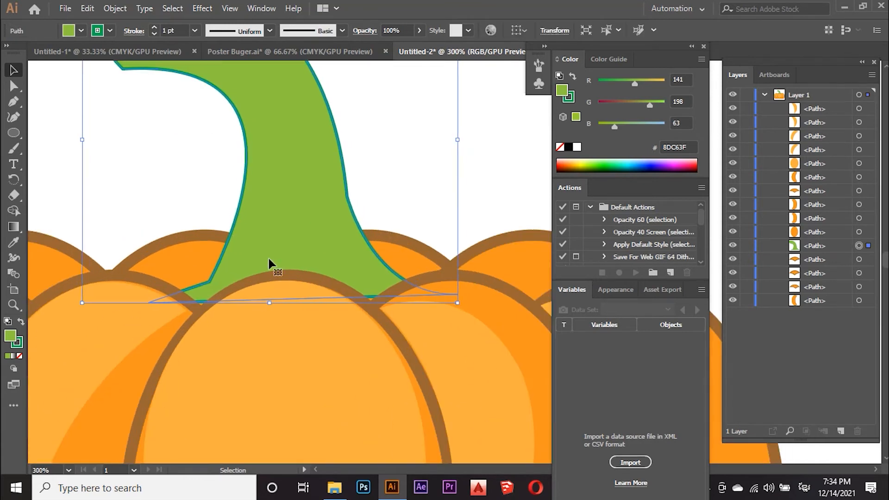
key(Left)
key(Left)
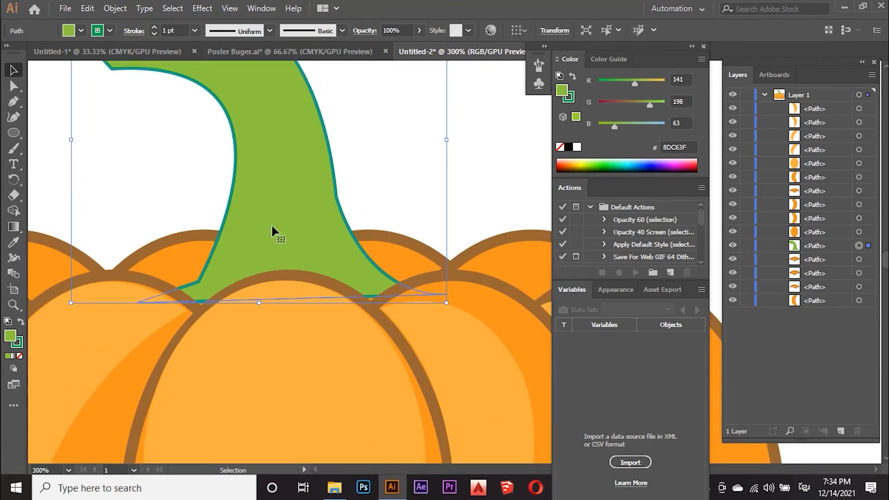
Draw a small leaf shape with the Pen tool beside the stem's lower left base, with two curved scallops meeting in a point
click(14, 101)
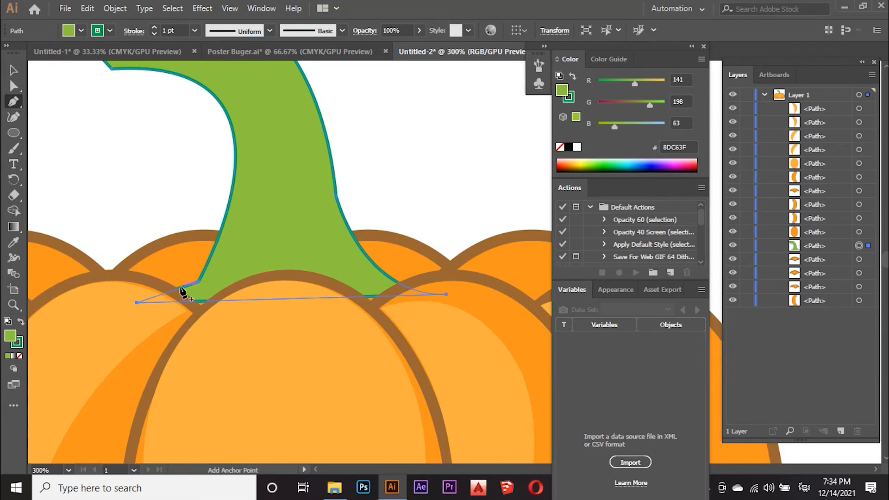
click(178, 288)
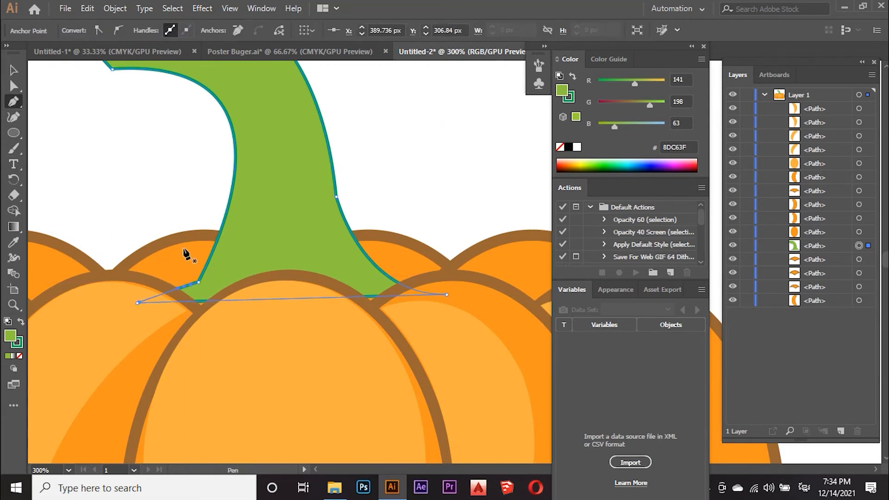
key(ctrl+z)
click(178, 282)
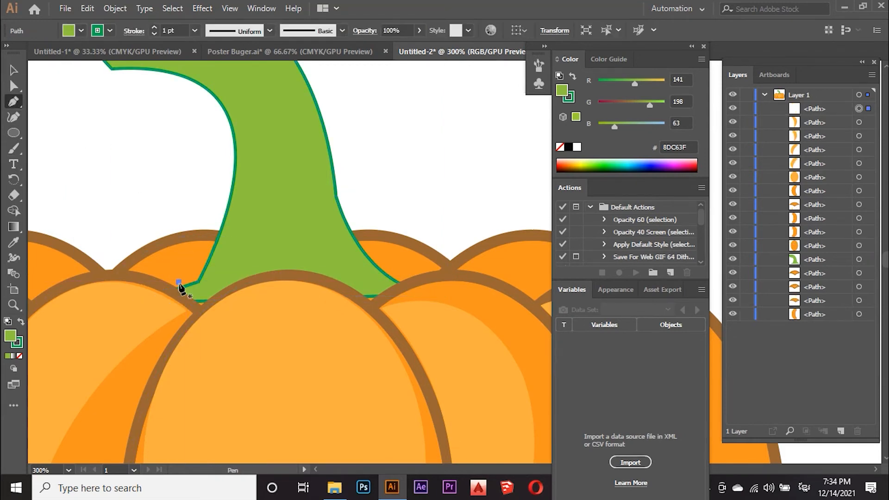
click(143, 269)
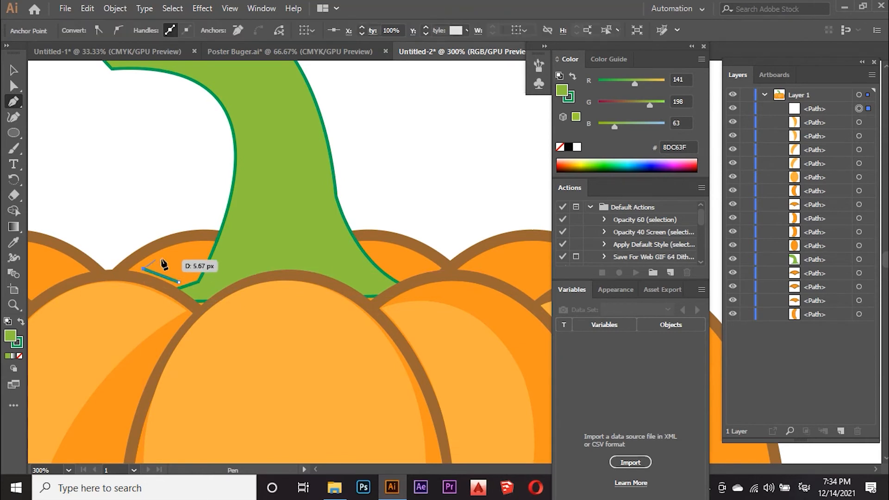
click(175, 249)
drag(181, 227, 177, 225)
click(175, 249)
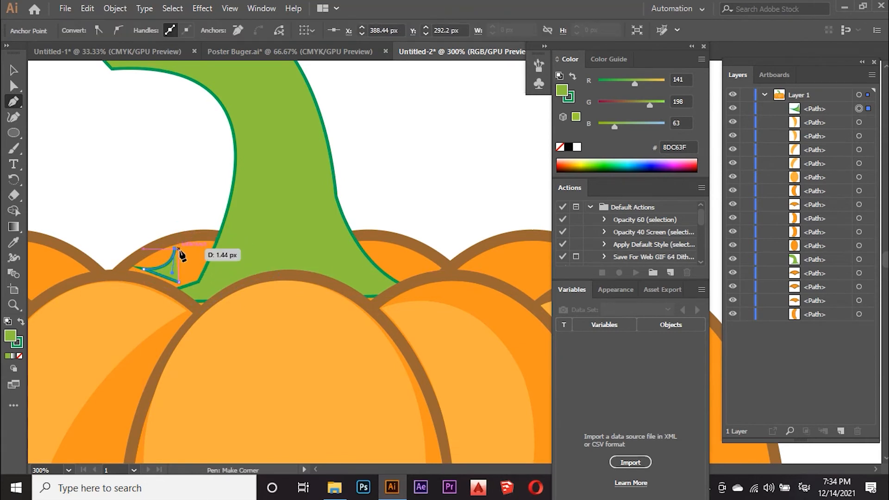
drag(212, 253, 236, 226)
click(213, 253)
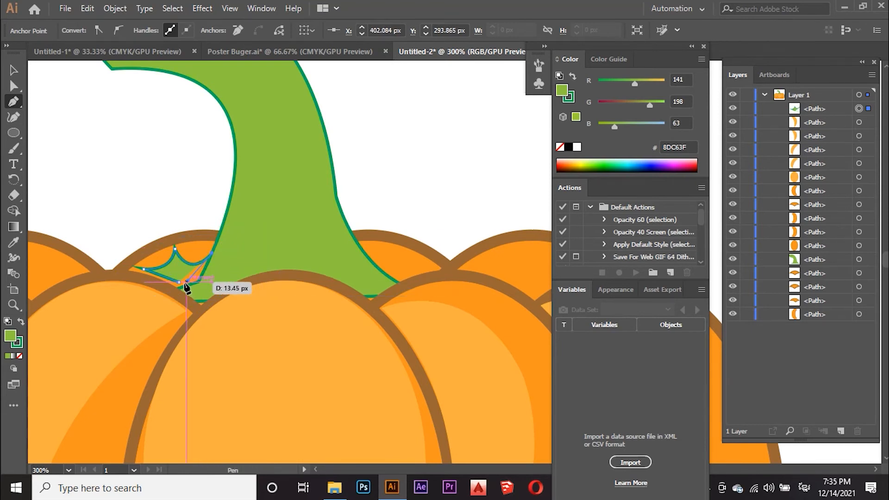
click(144, 269)
Adjust the leaf shape's anchors so its lower edge follows the segment outline and its right side meets the stem
click(13, 85)
drag(180, 285, 216, 245)
drag(173, 290, 172, 295)
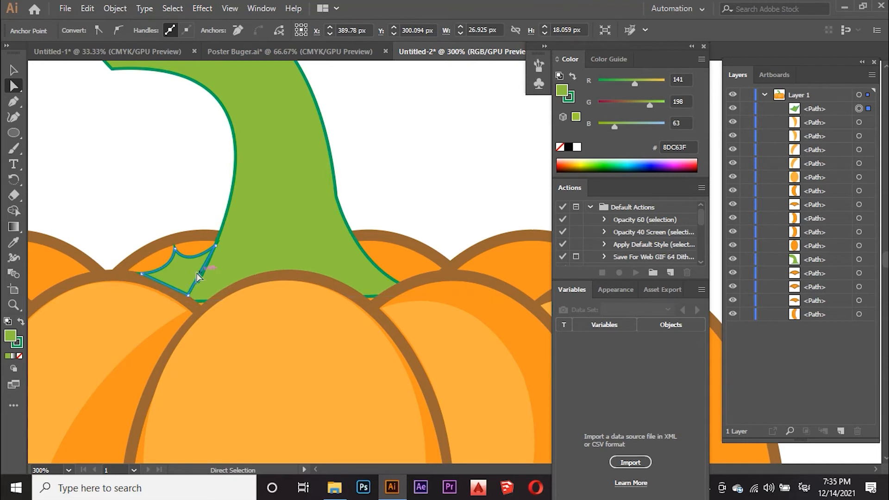
Shift the leaf shape's two stem-side anchors slightly left
key(ctrl+shift+a)
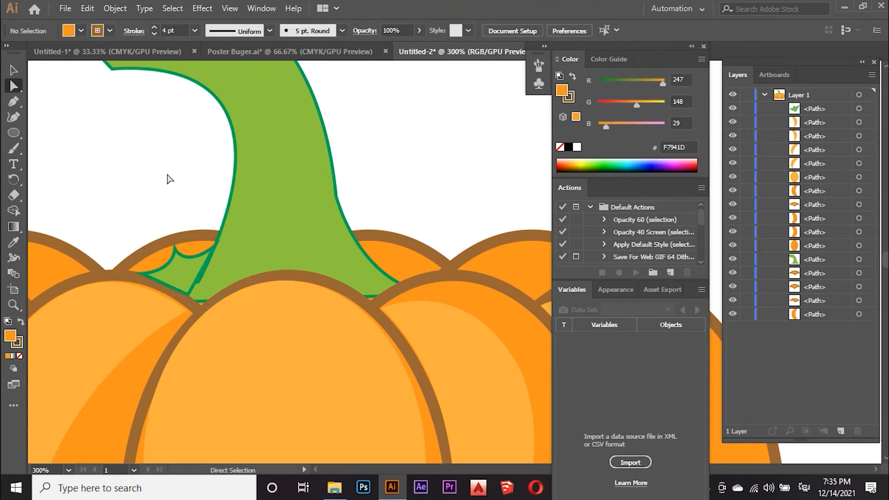
key(ctrl+minus)
key(ctrl+minus)
scroll(192, 221, up, 3)
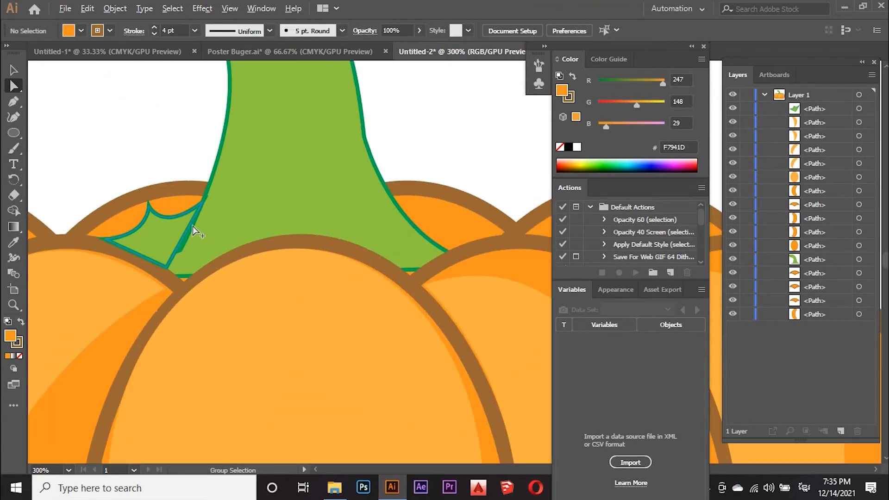
click(188, 226)
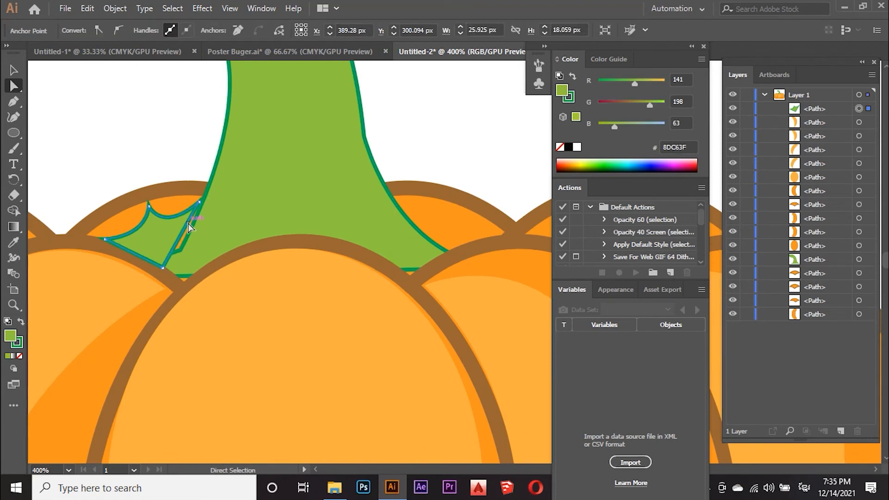
key(v)
click(13, 101)
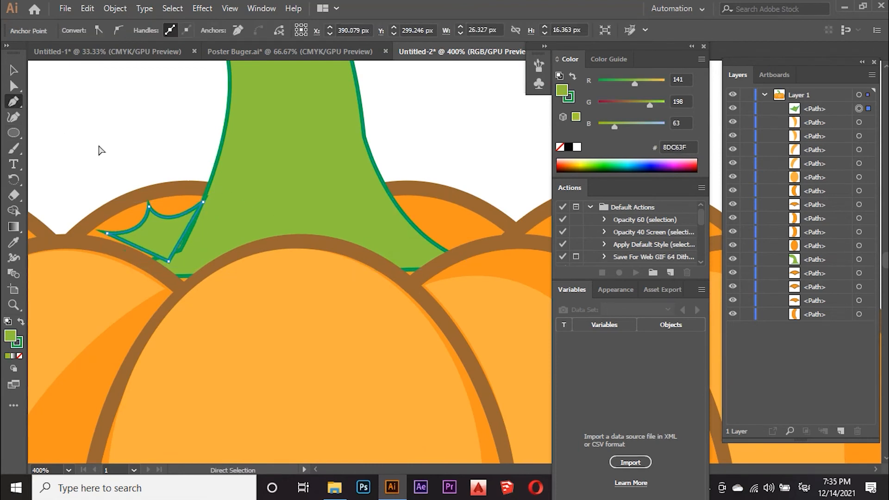
Undo the whole leaf shape beside the stem's base
key(ctrl+z)
key(ctrl+z)
key(ctrl+z)
key(ctrl+z)
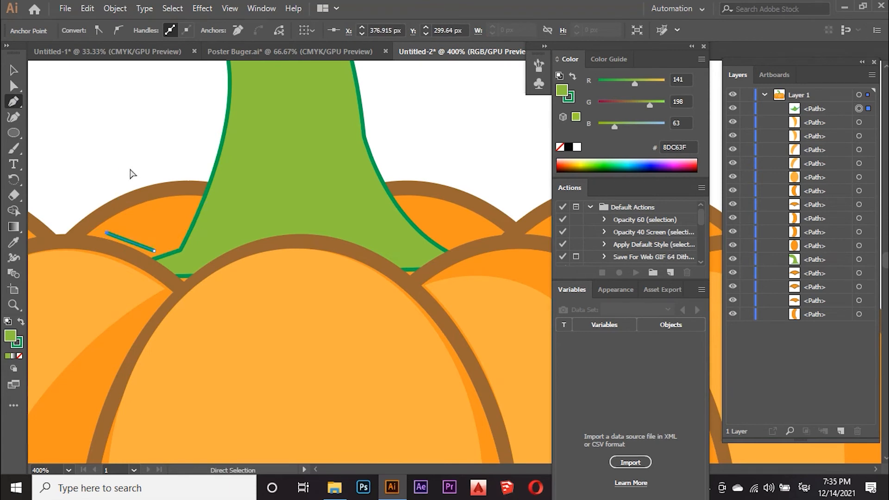
key(ctrl+z)
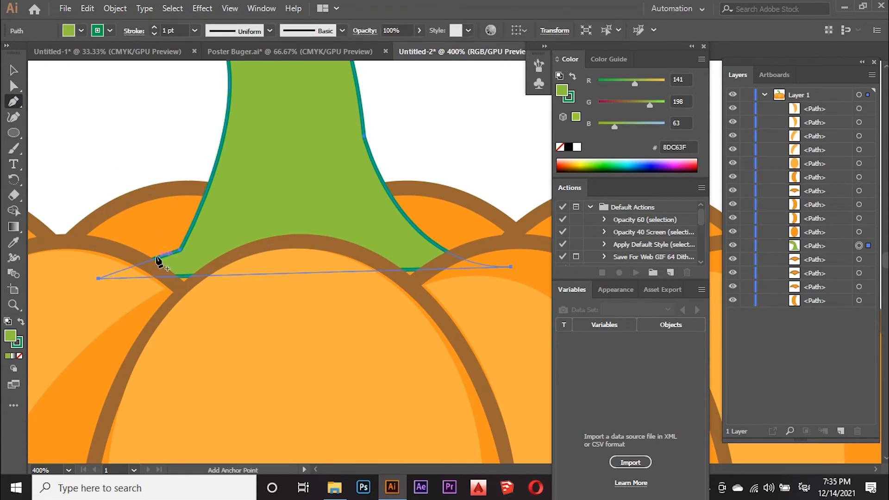
click(156, 258)
key(ctrl+z)
click(160, 260)
key(ctrl+z)
scroll(159, 258, up, 6)
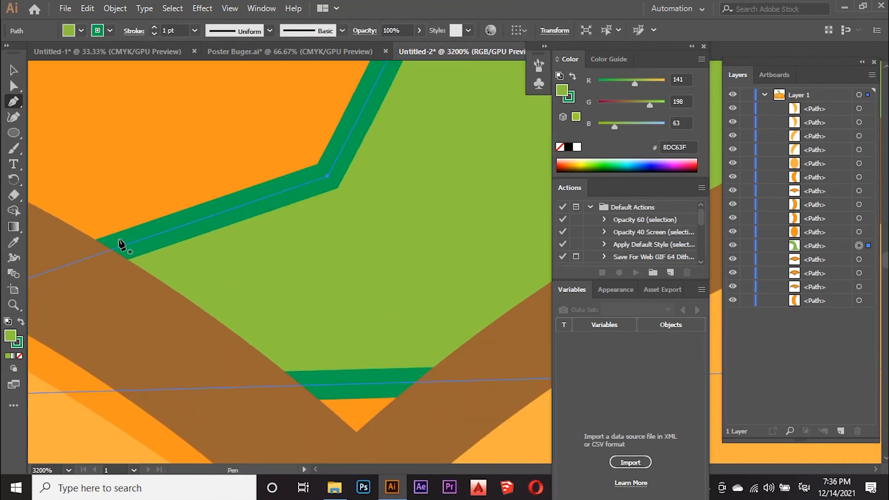
scroll(116, 250, down, 6)
Start a new leaf outline with the Pen tool at the stem's left base, running to an outer tip and curving up in a first scallop
click(117, 201)
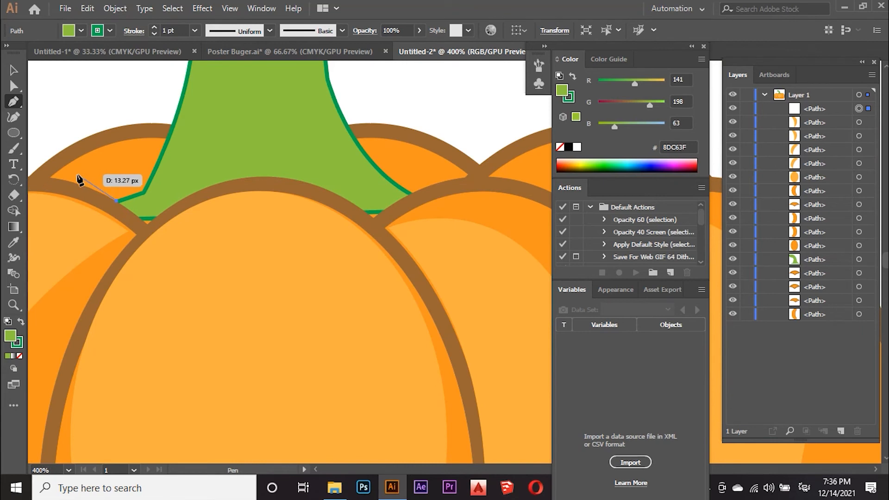
drag(77, 174, 57, 143)
key(ctrl+z)
scroll(141, 193, down, 1)
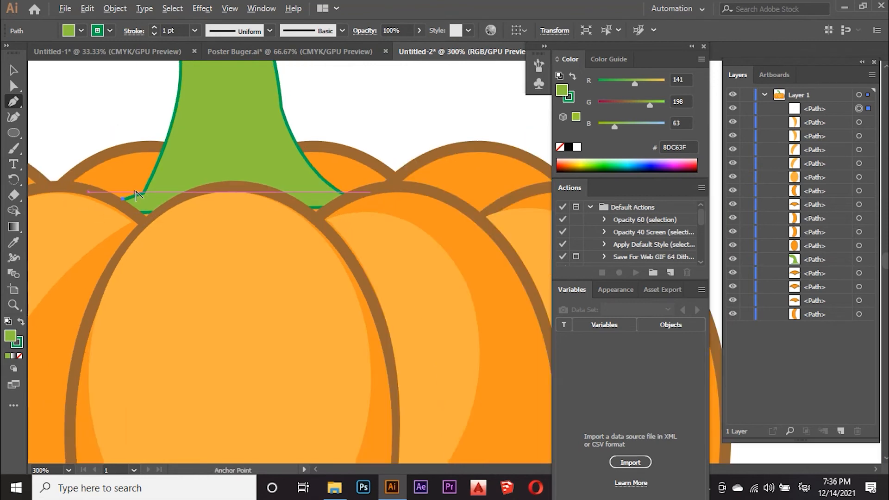
drag(81, 183, 111, 143)
click(82, 183)
click(109, 163)
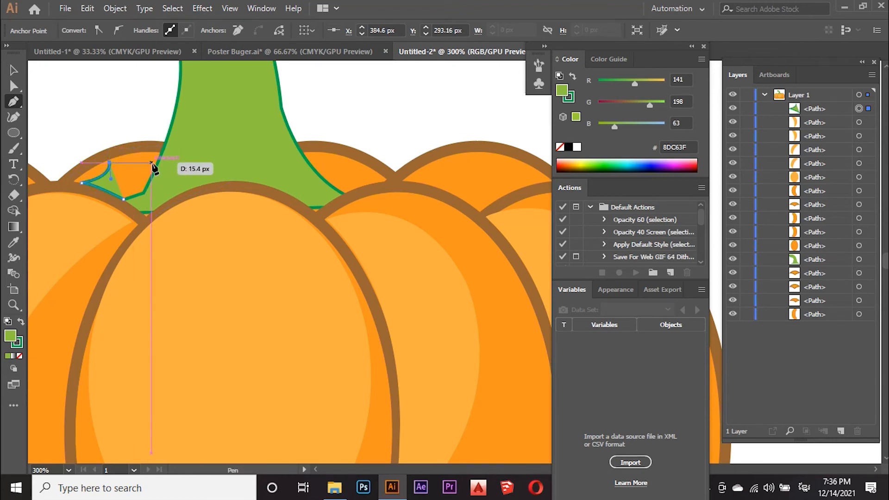
Add two more scallops reaching the stem's left edge and close the left leaf along the stem
drag(132, 160, 135, 148)
click(132, 161)
click(159, 161)
drag(158, 162, 166, 140)
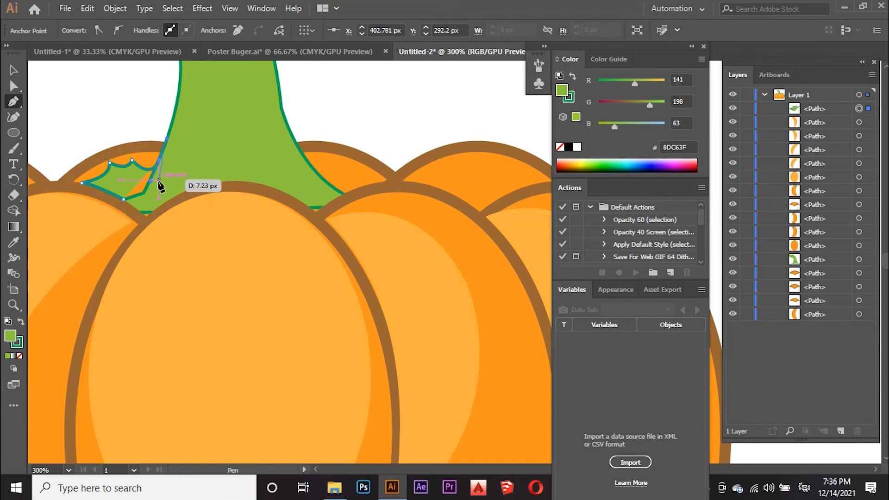
click(146, 190)
click(124, 199)
Raise the left leaf's middle upper point slightly and deselect the leaf
scroll(90, 157, down, 4)
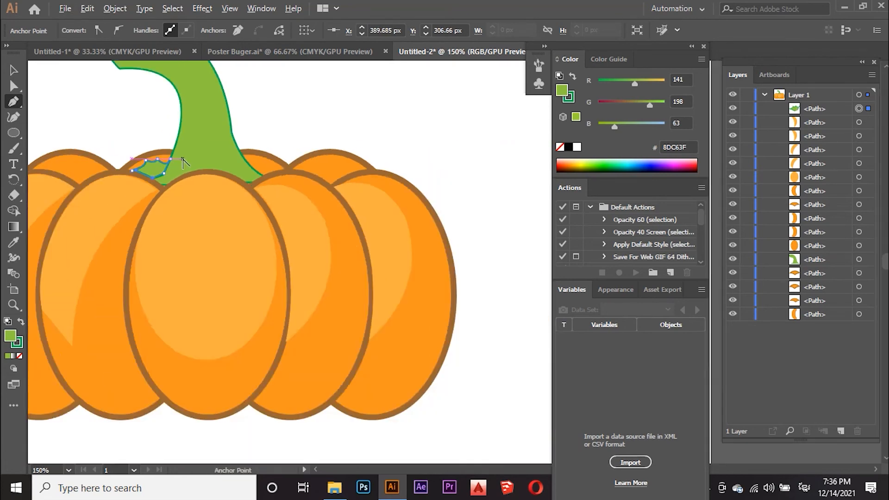
scroll(183, 145, up, 5)
click(13, 86)
drag(121, 214, 123, 208)
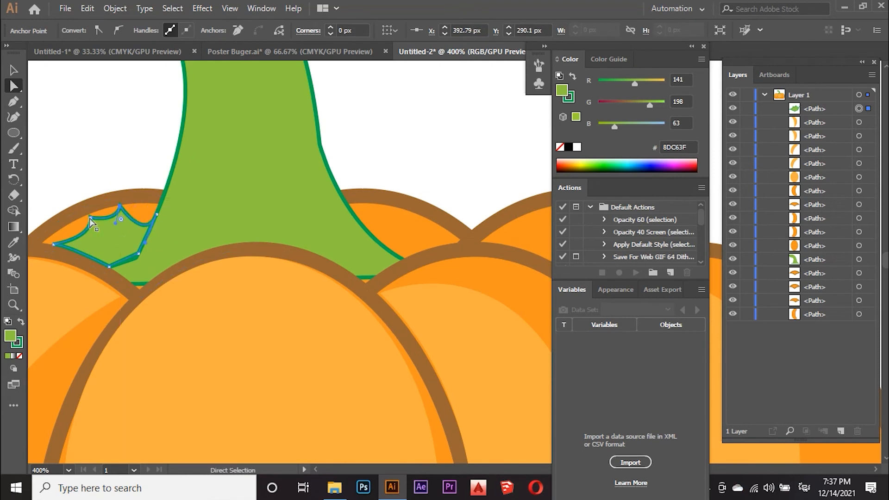
scroll(138, 177, down, 3)
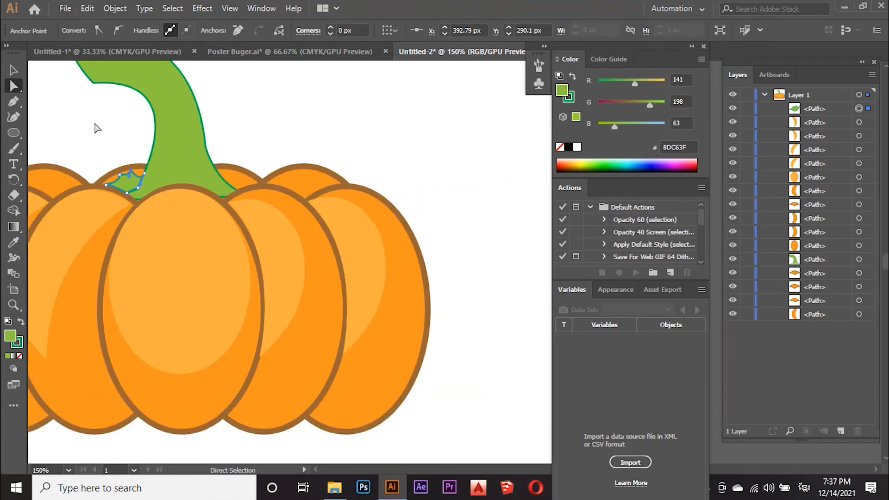
click(56, 158)
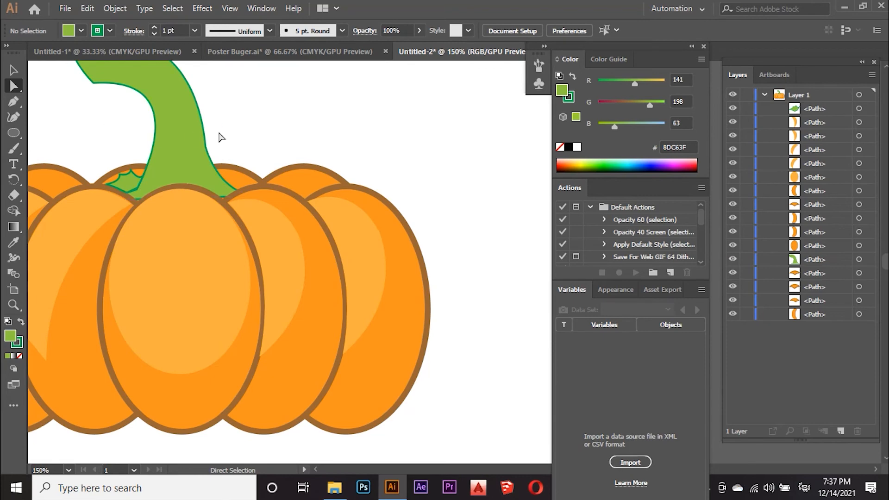
Start a second leaf with the Pen tool at the stem's right base, its curved lower edge following the brown segment outline to a corner tip
click(13, 102)
scroll(220, 194, up, 4)
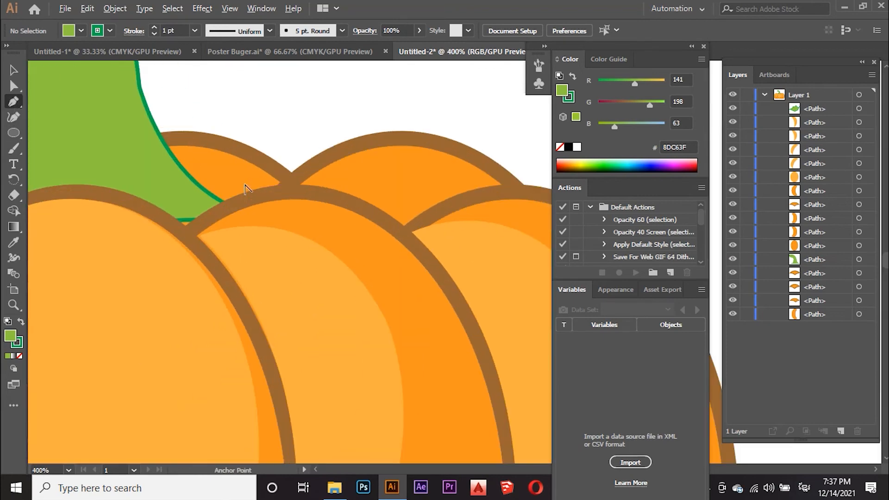
scroll(209, 213, up, 4)
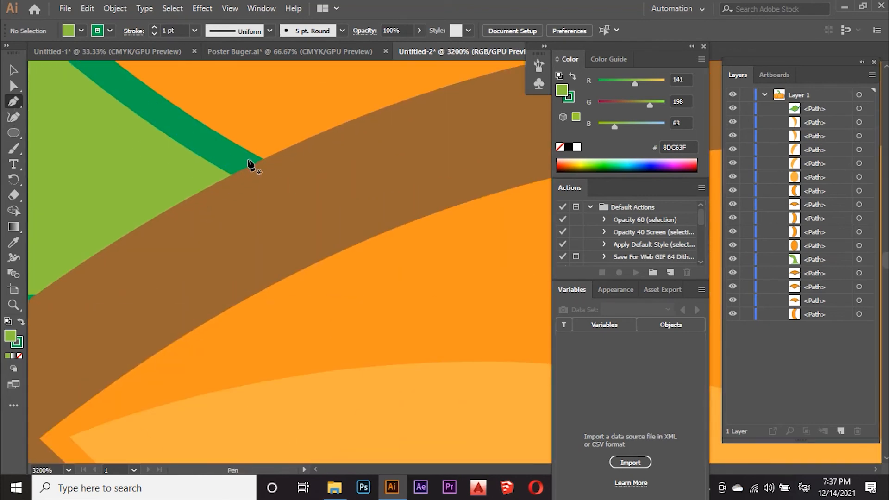
click(259, 162)
scroll(259, 163, down, 4)
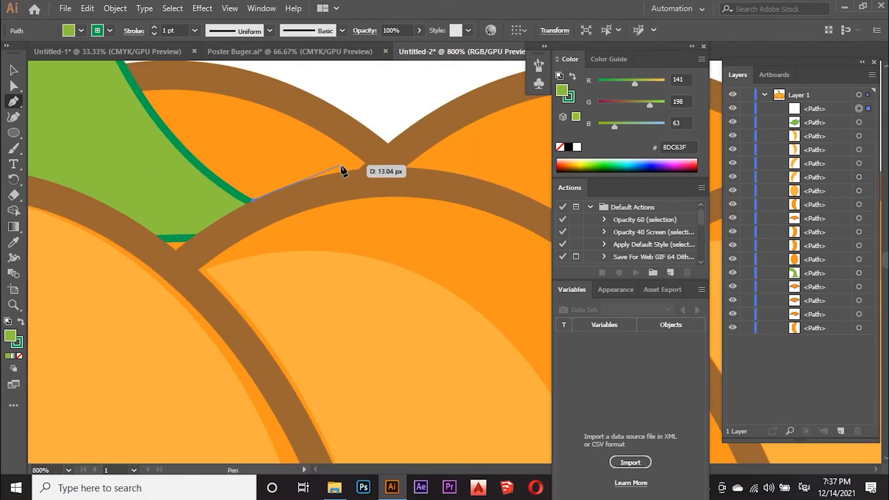
drag(345, 172, 379, 172)
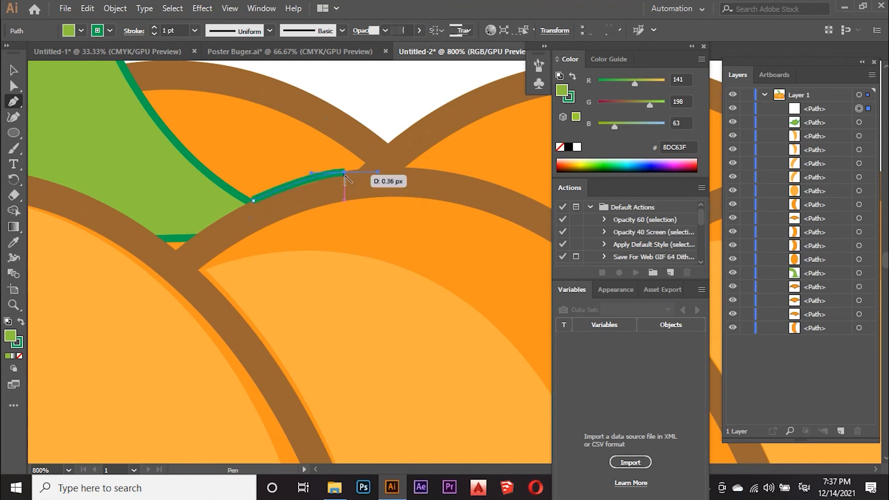
click(344, 172)
Add four curved scallops from the right leaf's tip back to the stem and close the shape at its starting point
drag(299, 129, 295, 85)
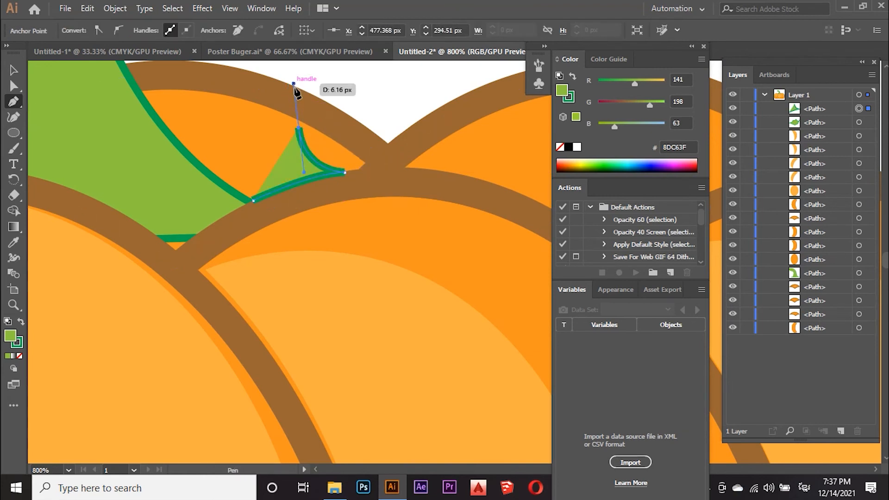
click(298, 129)
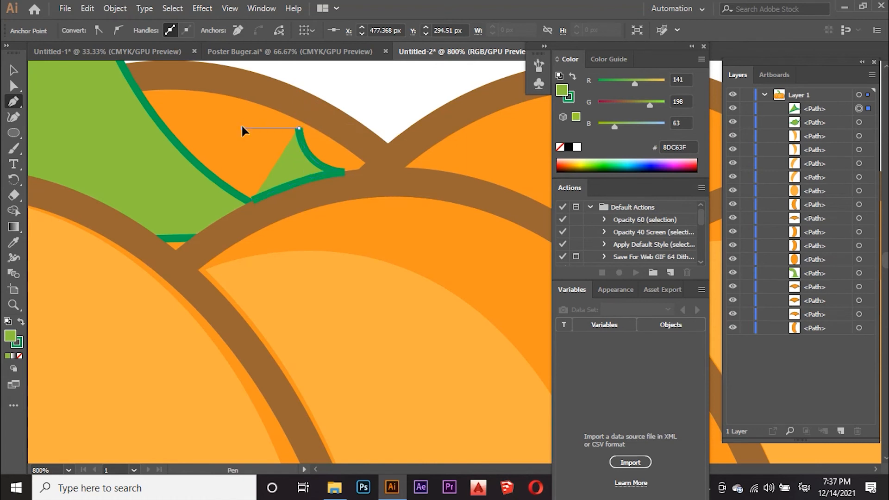
mouse_move(213, 106)
mouse_down()
mouse_move(228, 103)
mouse_move(242, 131)
mouse_move(200, 94)
mouse_move(206, 103)
mouse_move(204, 72)
mouse_move(218, 73)
mouse_move(204, 174)
mouse_move(211, 202)
mouse_move(204, 158)
mouse_up()
click(211, 203)
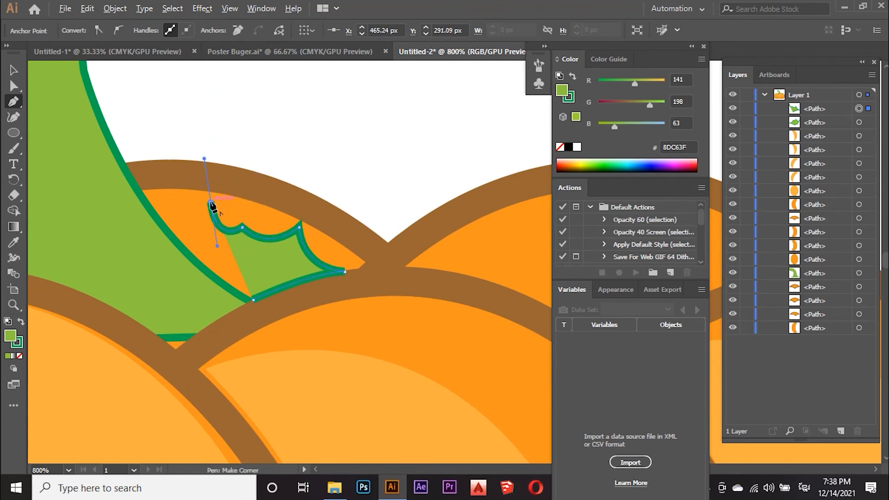
drag(138, 191, 107, 156)
scroll(157, 164, down, 3)
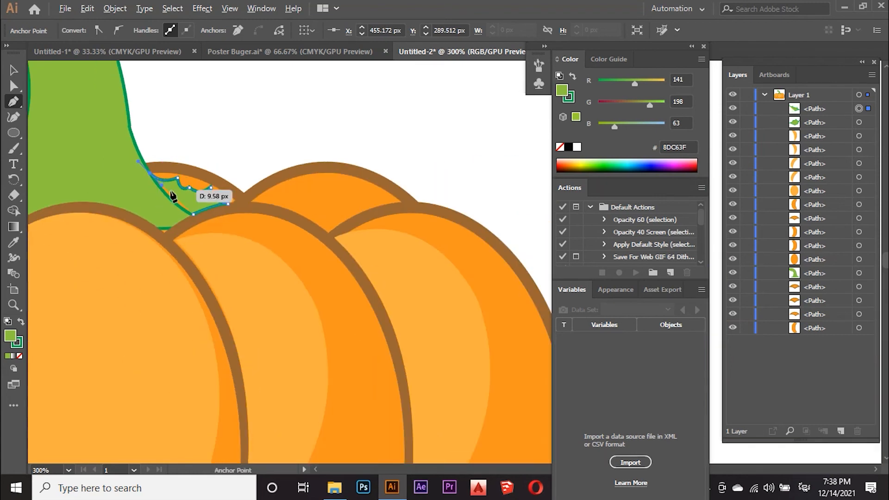
drag(193, 214, 203, 217)
Adjust the right leaf's three upper scallop points, raising the left and middle ones slightly
key(a)
scroll(184, 191, up, 3)
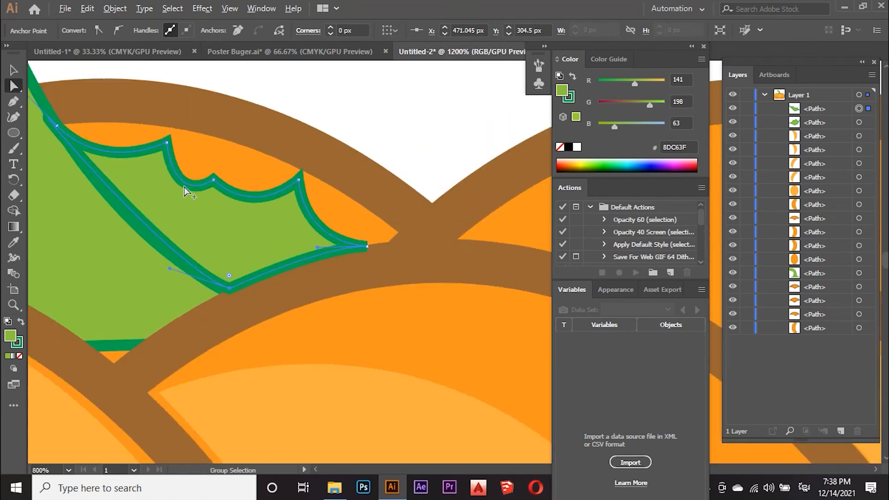
scroll(184, 187, up, 1)
drag(340, 188, 338, 190)
drag(165, 135, 168, 131)
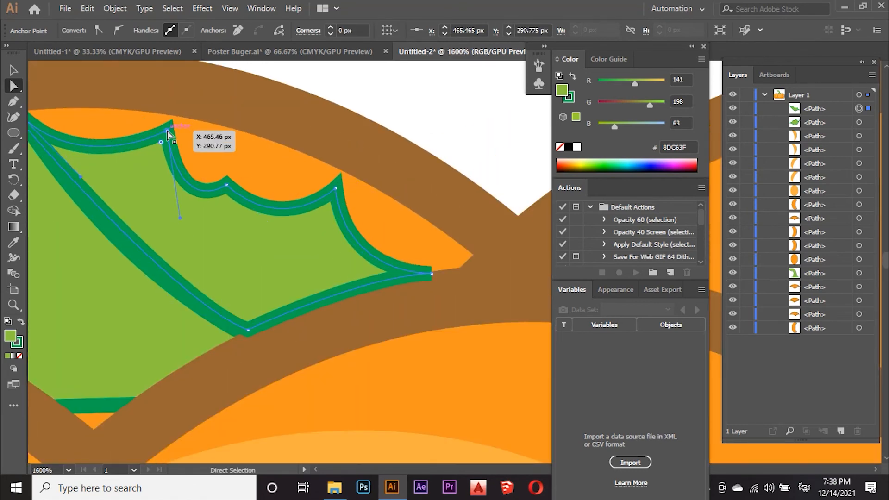
drag(227, 186, 228, 177)
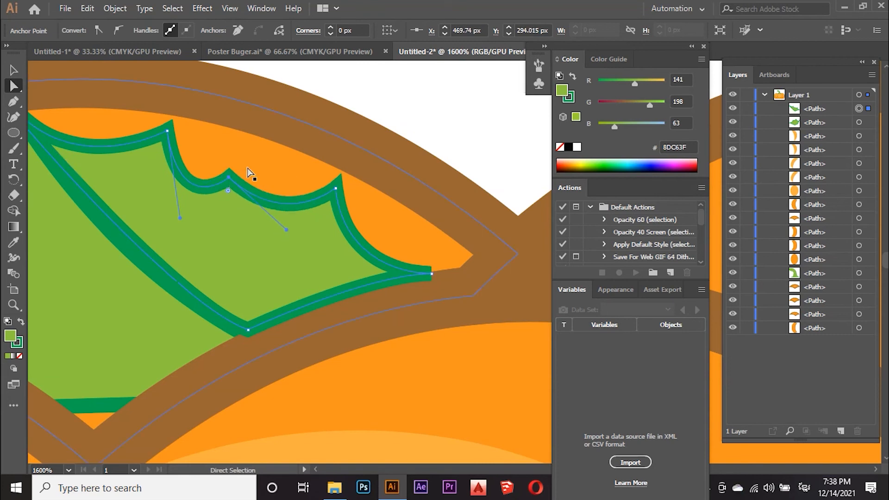
Raise the right leaf's outer tip slightly and reshape its adjoining curves into a sharper point
drag(435, 275, 437, 266)
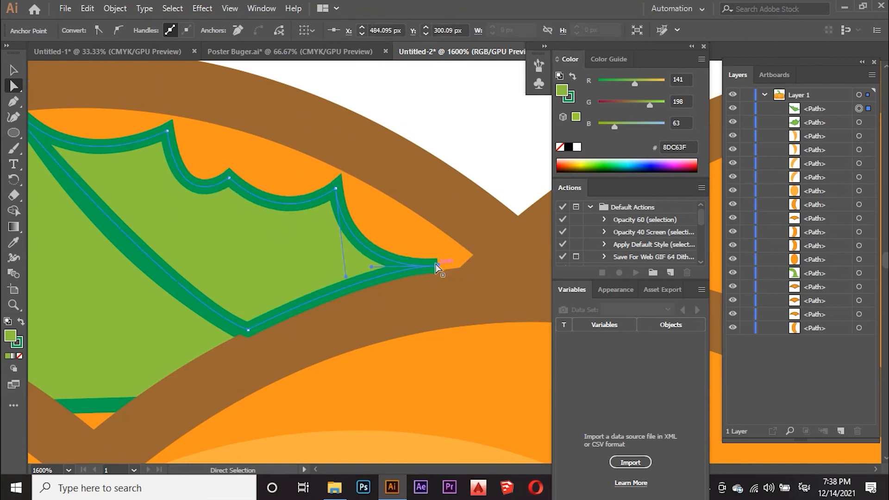
mouse_move(372, 268)
mouse_down()
mouse_move(374, 260)
mouse_move(373, 276)
mouse_up()
click(373, 275)
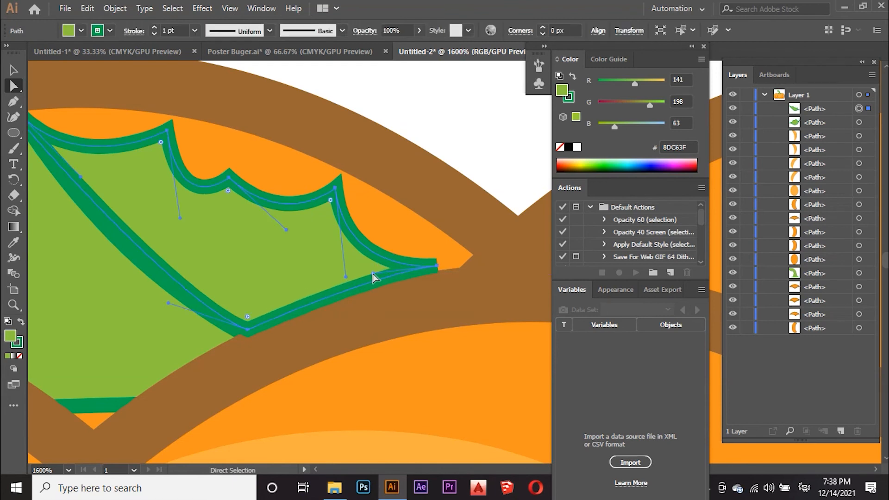
drag(345, 277, 374, 254)
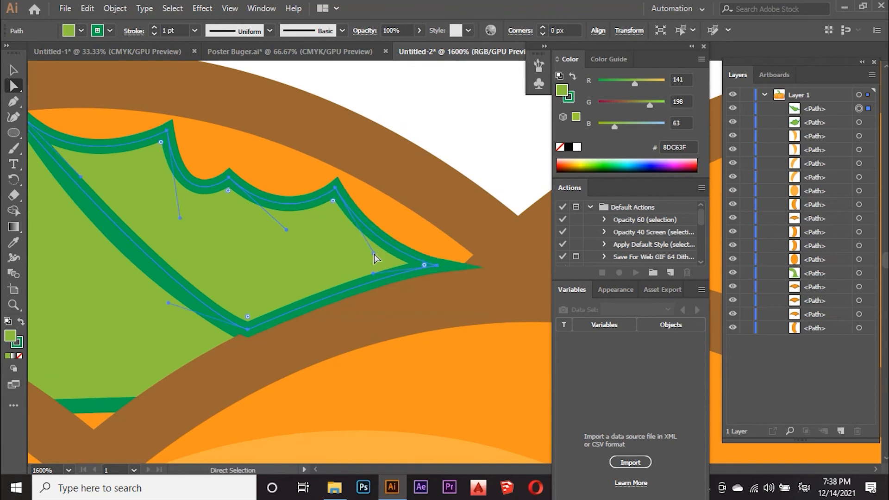
Shift the right leaf slightly towards the stem and refine its tip so the lower edge follows the segment outline
click(424, 266)
mouse_move(424, 265)
mouse_down()
mouse_move(415, 266)
mouse_move(431, 268)
mouse_move(412, 267)
mouse_up()
key(ctrl+z)
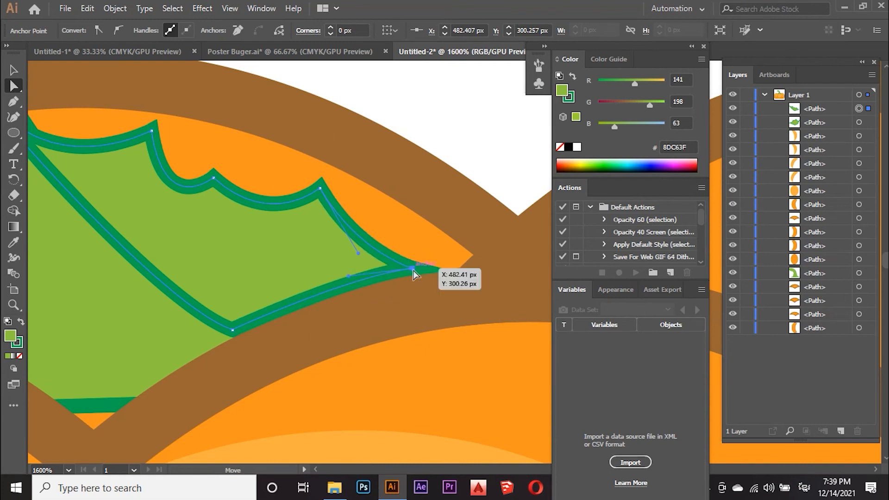
key(Up)
key(ctrl+z)
drag(412, 268, 414, 265)
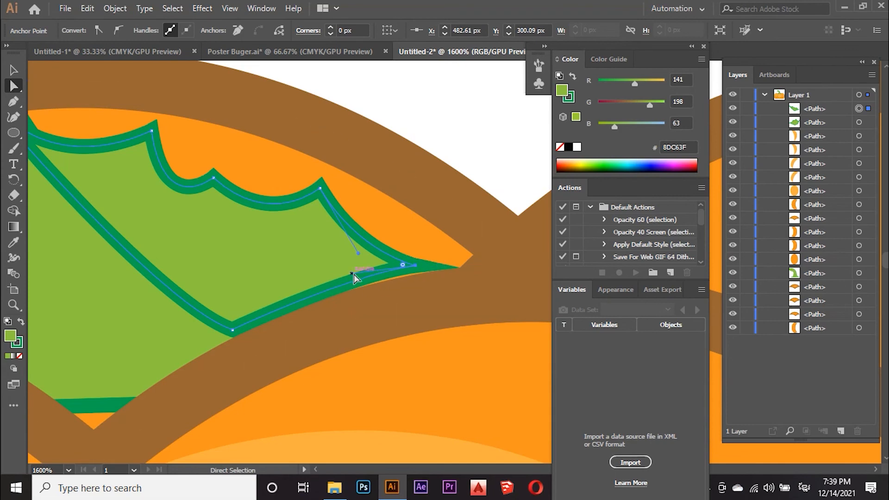
drag(408, 274, 418, 271)
Fine-tune the right leaf's scallops by raising the middle point and moving the one nearest the stem up and left
scroll(419, 266, down, 4)
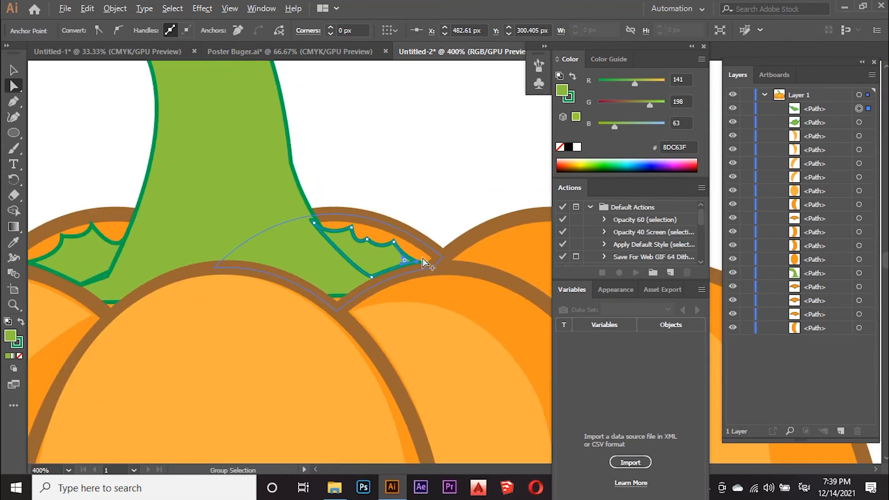
scroll(397, 241, up, 4)
drag(396, 229, 398, 224)
drag(287, 219, 289, 200)
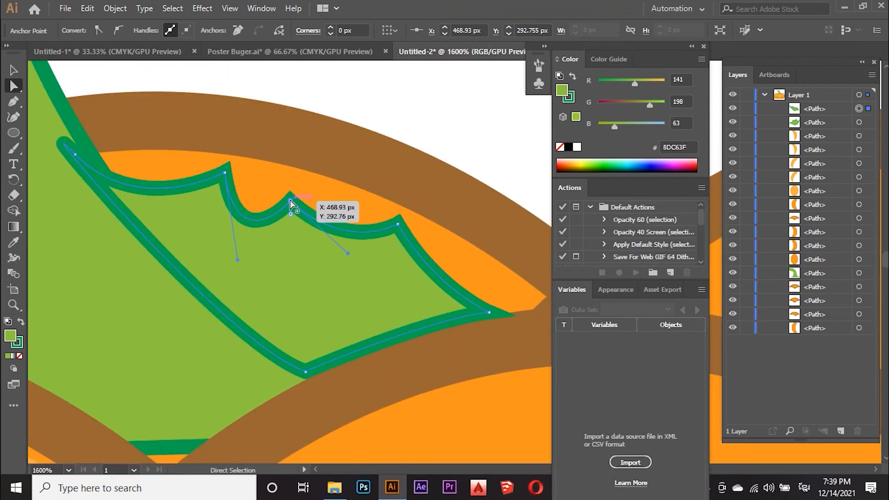
drag(225, 172, 213, 167)
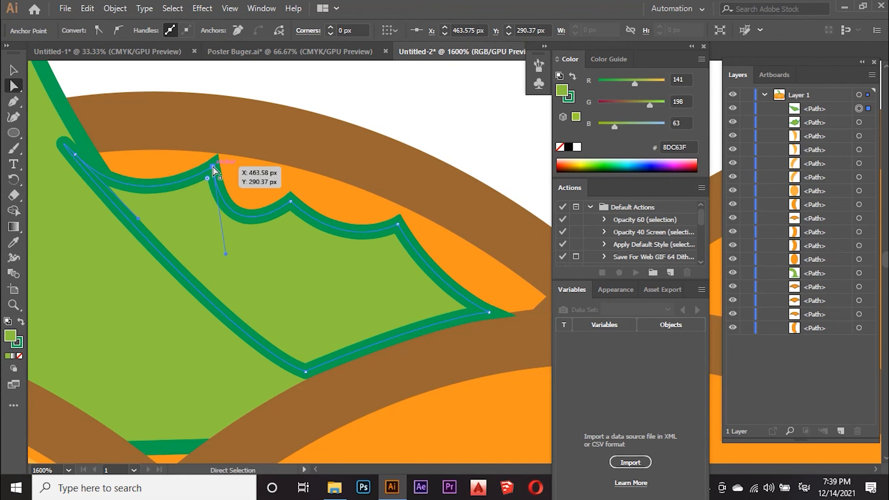
key(ctrl+0)
click(356, 152)
drag(354, 182, 330, 190)
Select both leaves, move them directly behind the stem in the stacking order, and deselect them
key(v)
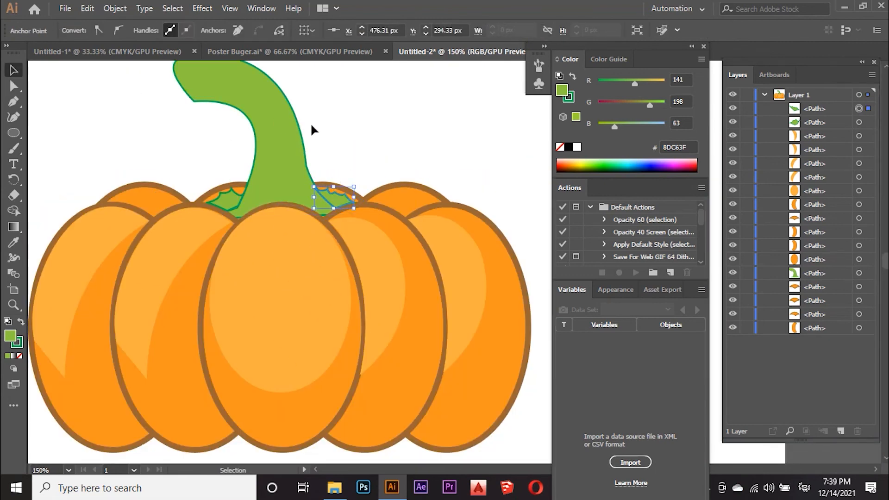
shift+click(859, 122)
click(827, 107)
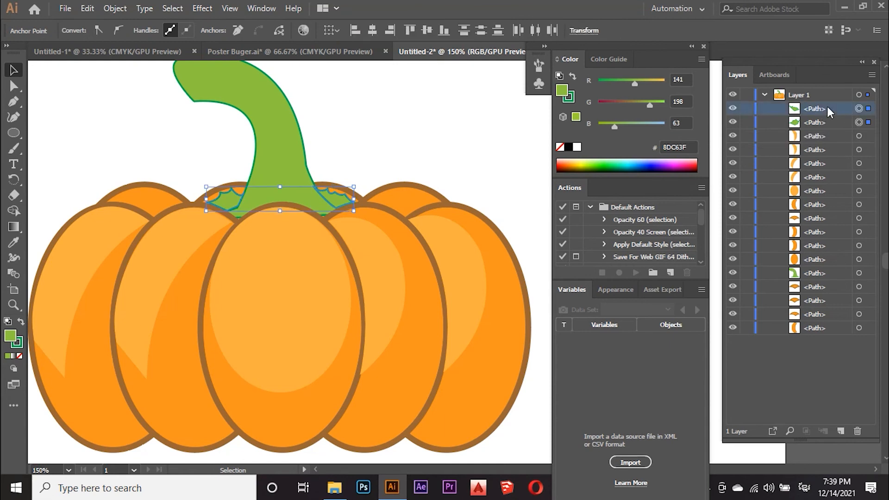
drag(827, 107, 826, 281)
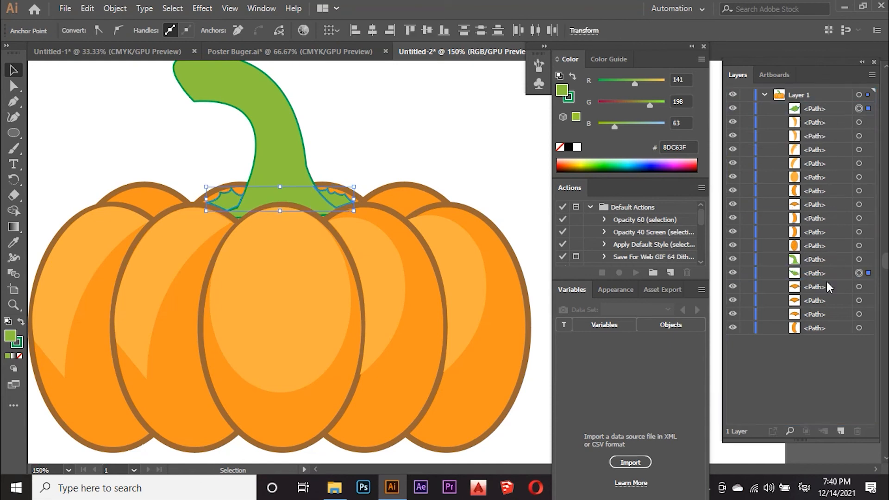
drag(818, 110, 840, 266)
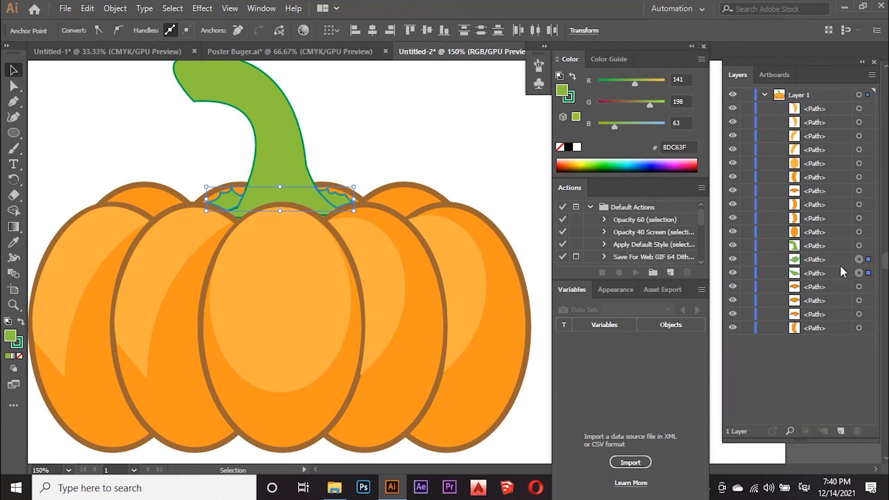
click(838, 245)
click(393, 130)
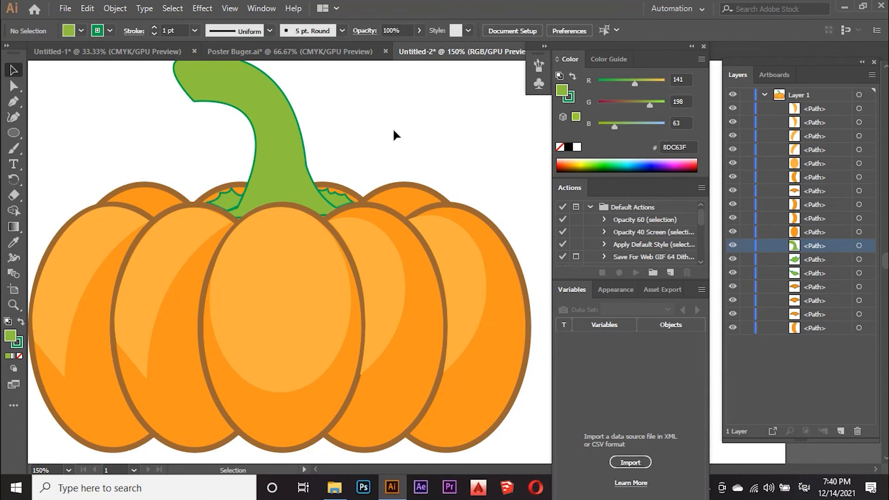
Examine how the stem and its two base leaves sit against the pumpkin segments
click(302, 194)
click(331, 149)
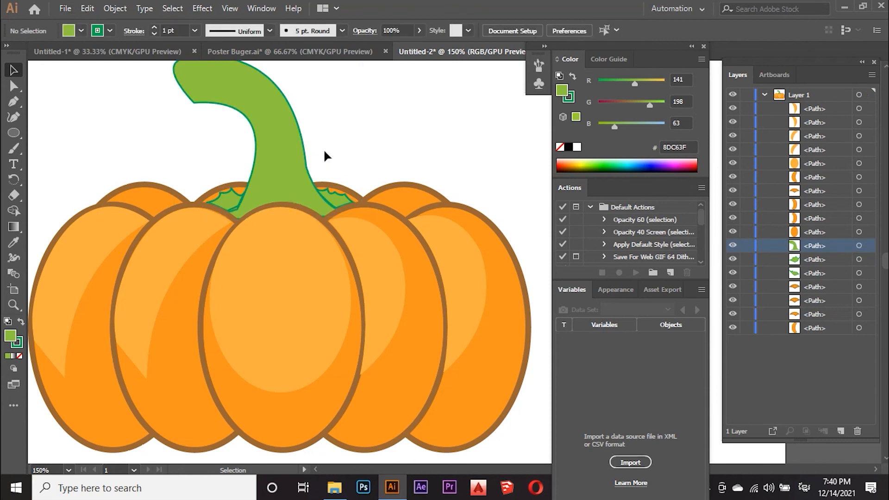
click(265, 190)
click(386, 127)
scroll(386, 130, down, 3)
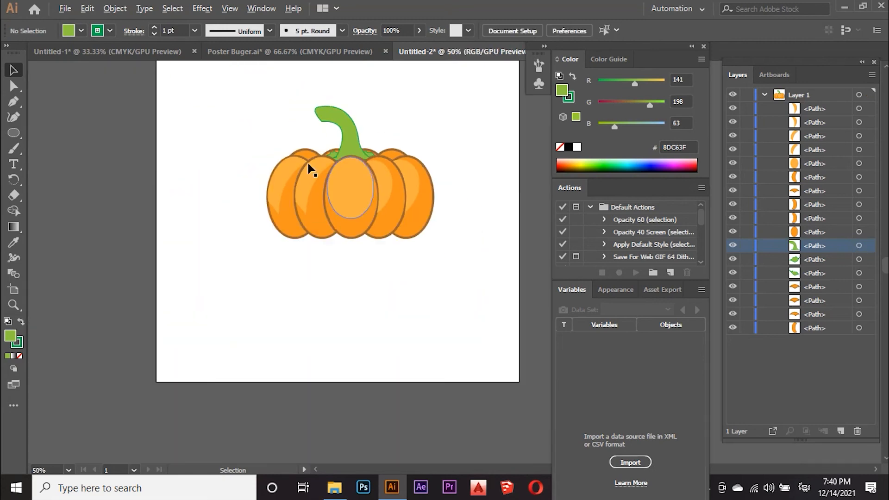
scroll(386, 149, down, 1)
scroll(330, 193, up, 3)
scroll(176, 121, up, 2)
scroll(170, 153, up, 1)
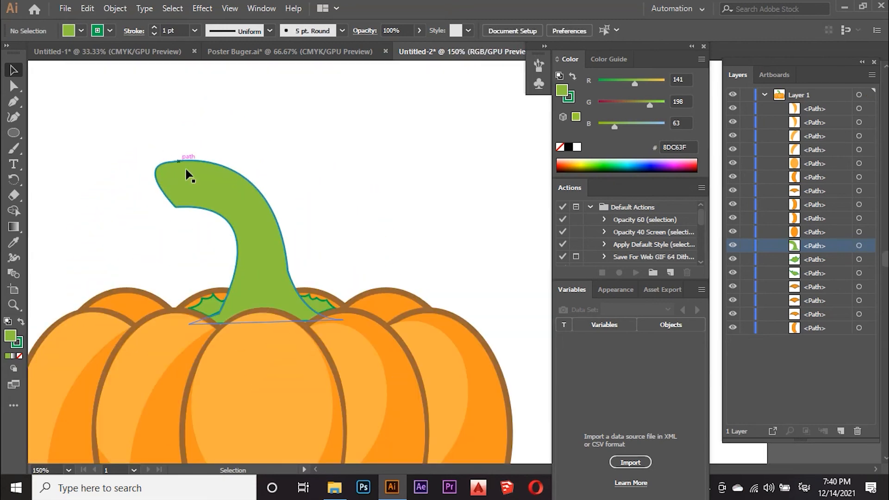
Set the stem's outline weight to 4 pt and deselect it
click(176, 160)
click(195, 31)
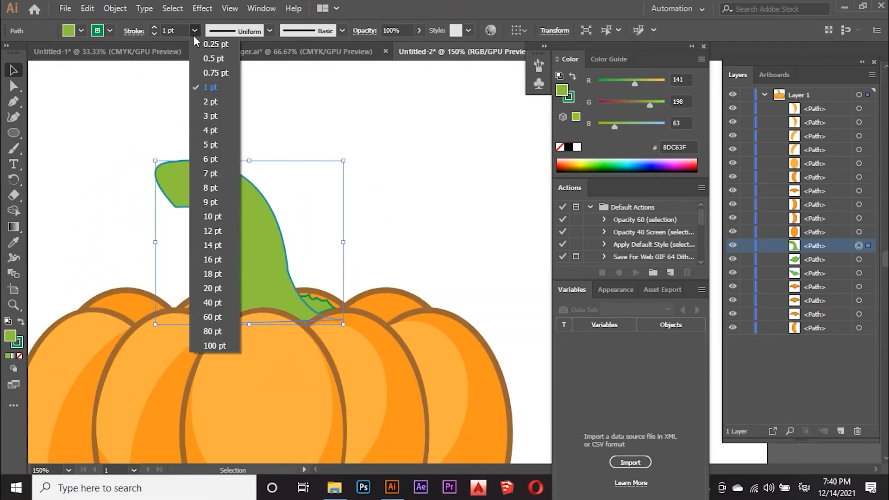
click(213, 129)
click(218, 113)
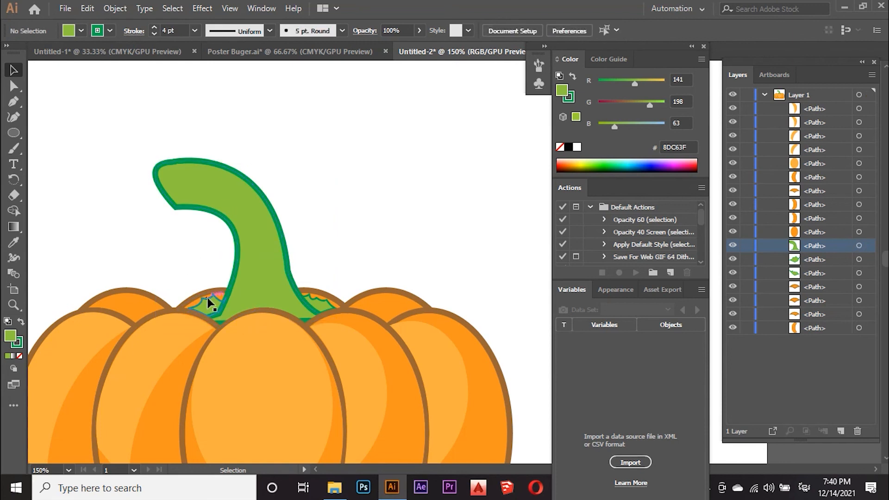
Set the outline weight of both base leaves to 3 pt and deselect them
click(208, 303)
click(194, 31)
click(208, 122)
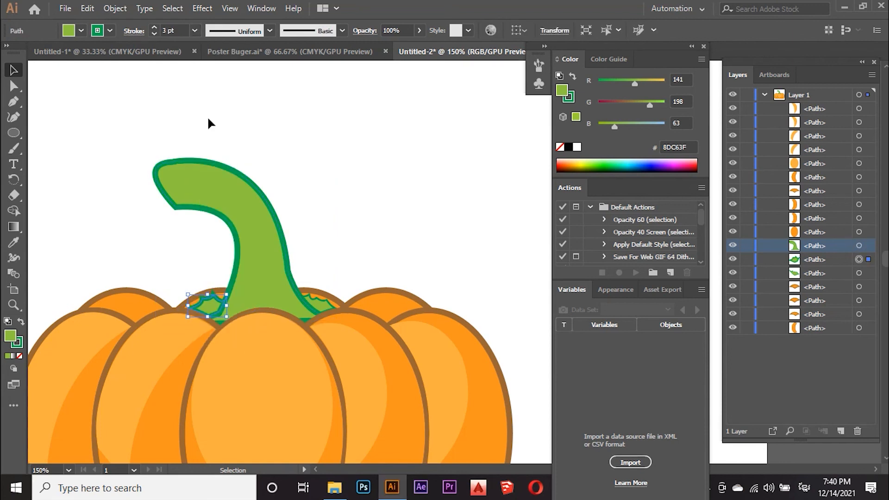
click(317, 303)
click(194, 30)
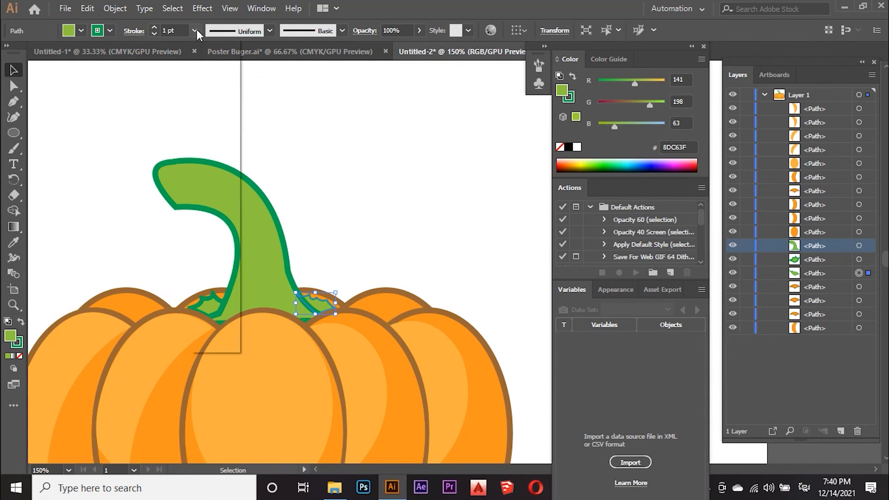
click(211, 122)
click(244, 140)
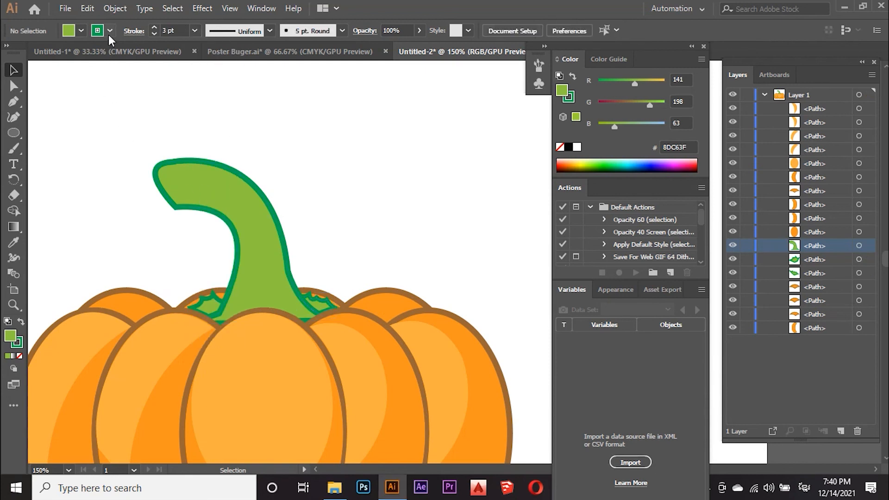
Draw a closed rounded shape with the Pen tool over the stem's tip to form its cut end, then deselect it
key(p)
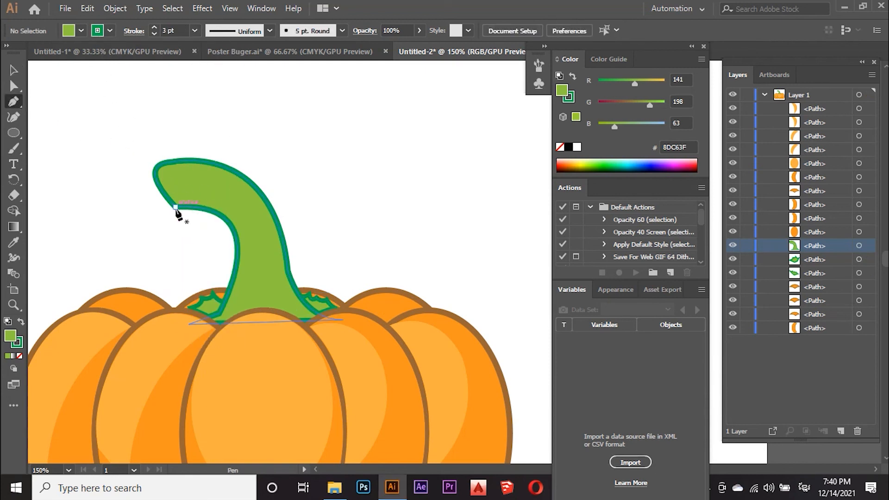
click(175, 207)
drag(172, 161, 121, 141)
click(175, 162)
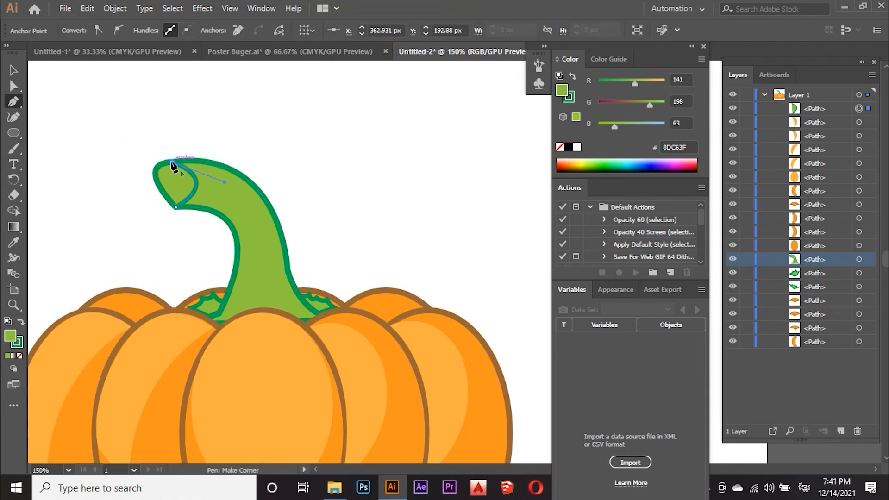
drag(175, 207, 204, 230)
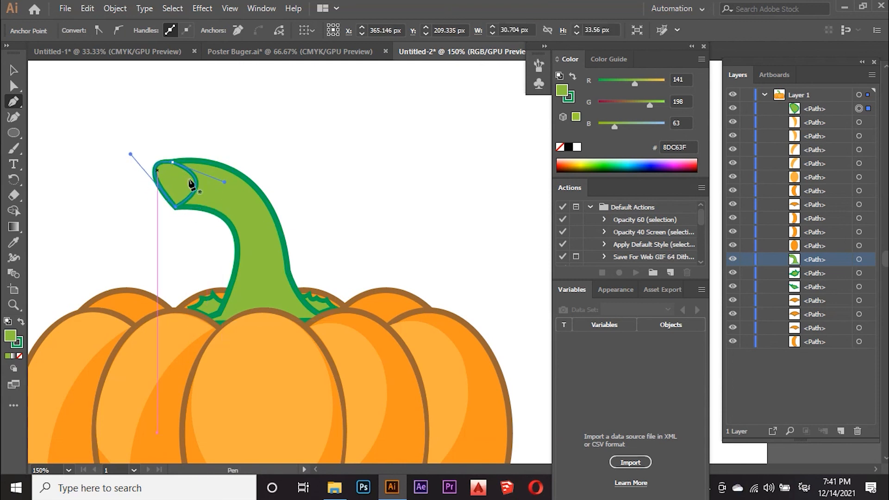
click(153, 118)
Draw a rectangle covering the whole artboard
key(ctrl+minus)
key(ctrl+minus)
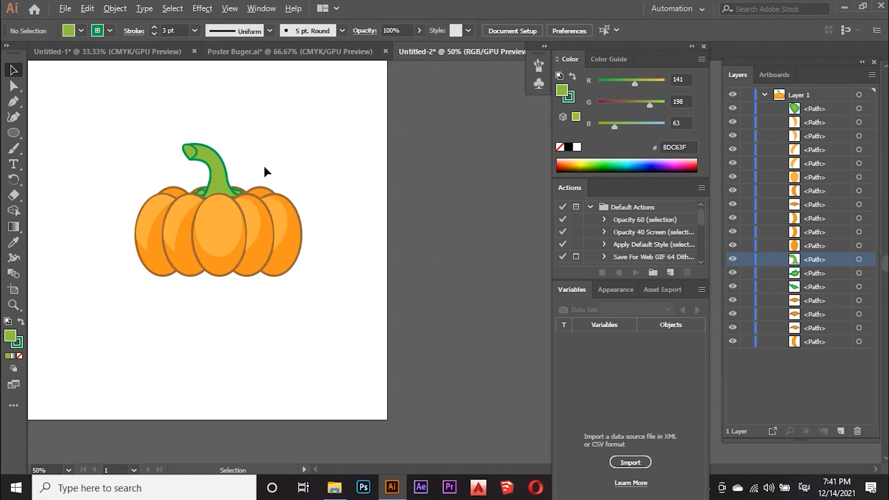
scroll(211, 207, up, 1)
scroll(212, 206, down, 1)
scroll(234, 229, up, 1)
scroll(238, 241, up, 1)
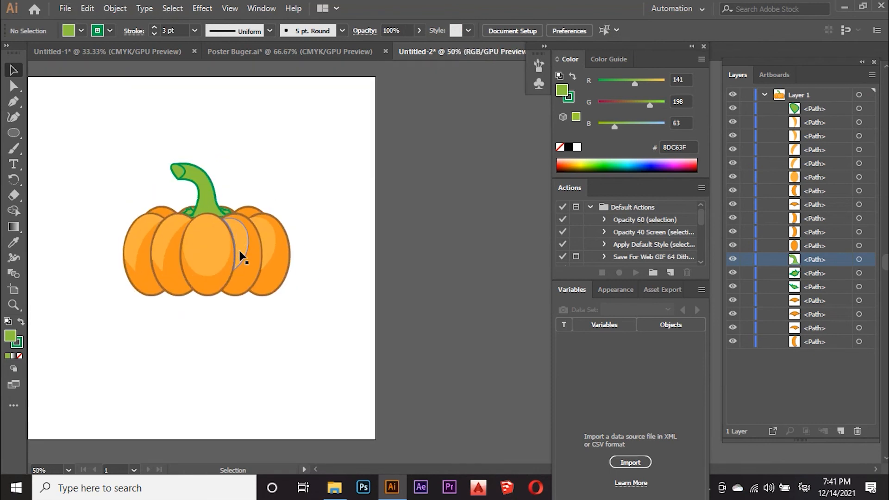
scroll(240, 251, up, 1)
drag(14, 133, 55, 131)
key(ctrl+minus)
key(ctrl+minus)
key(ctrl+minus)
drag(150, 122, 332, 304)
click(13, 70)
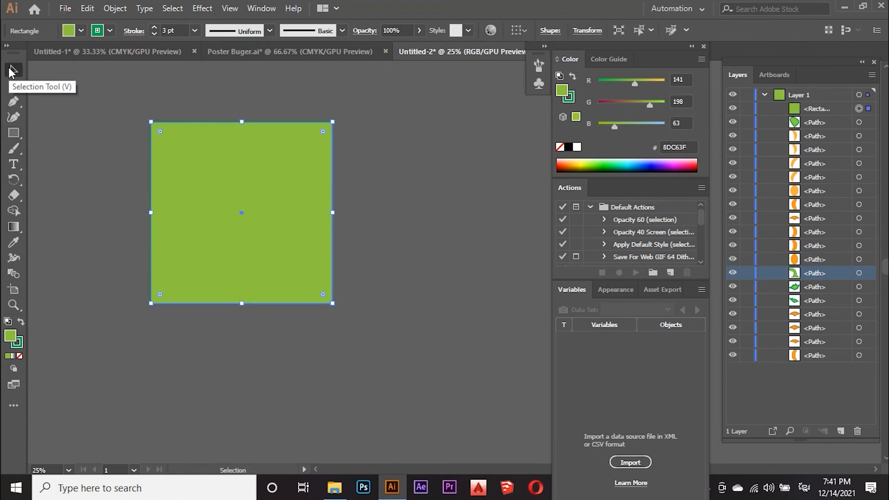
Fill the artboard-sized rectangle with yellow FFF200 and remove its outline
click(81, 30)
click(78, 45)
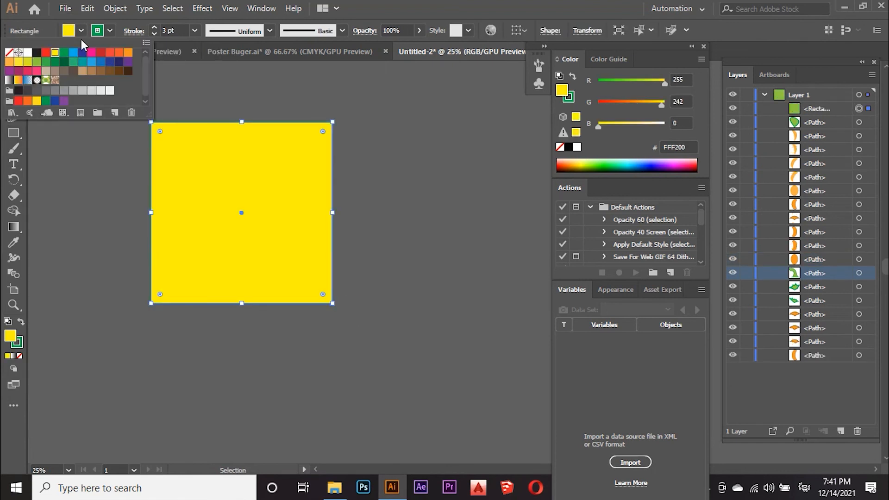
click(110, 30)
click(9, 57)
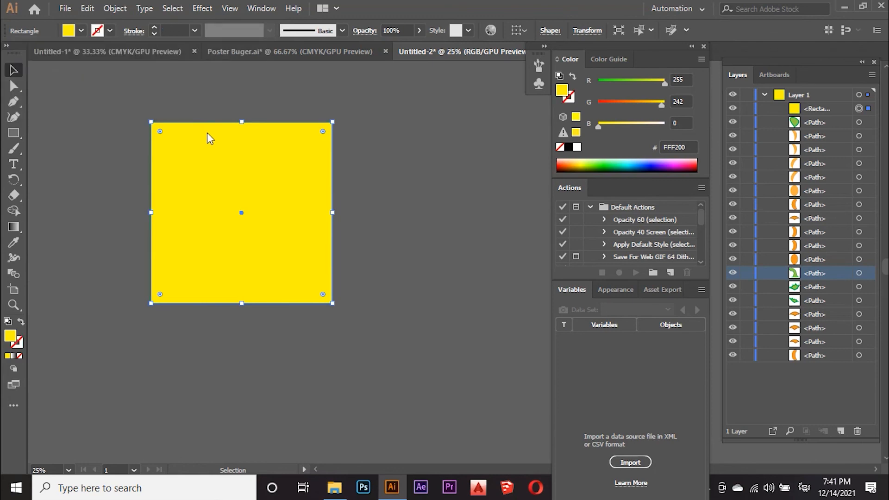
Send the yellow background rectangle to the back and lock it
right_click(206, 131)
mouse_move(259, 349)
click(389, 390)
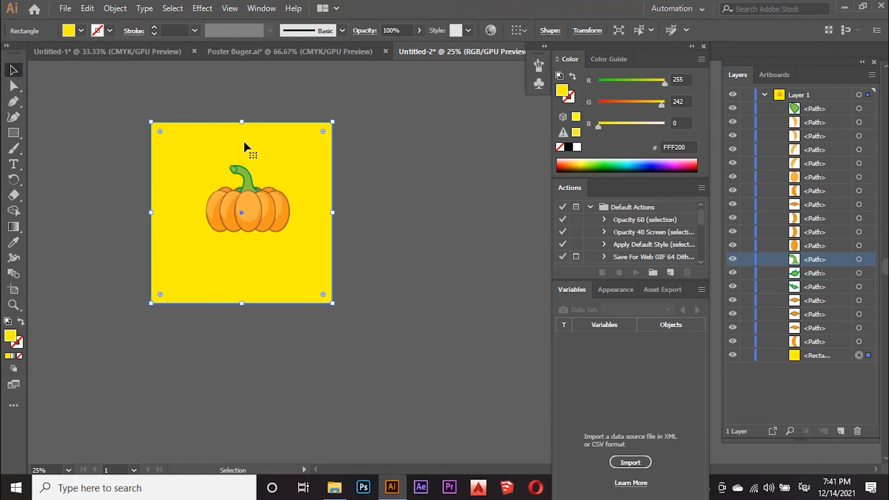
key(ctrl+=)
key(ctrl+=)
click(114, 8)
mouse_move(159, 86)
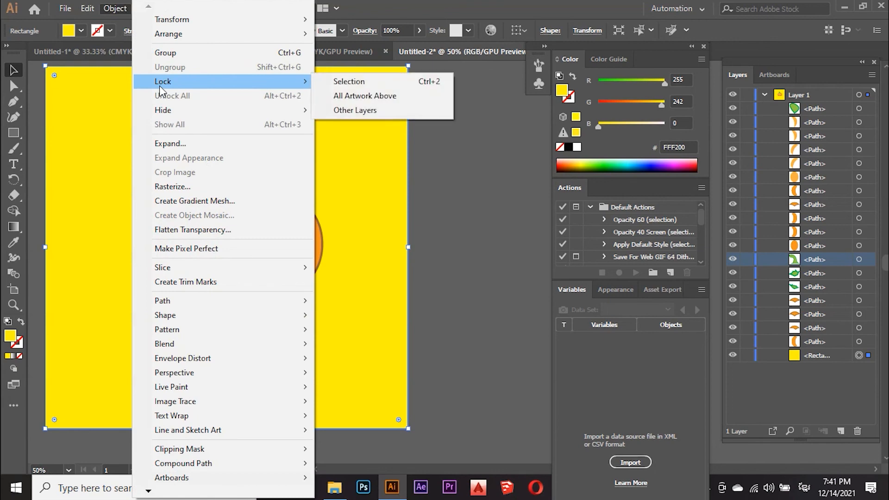
click(349, 81)
Select all nine brown-outlined pumpkin segments, copy them and paste the copies in front at the same position
scroll(224, 245, up, 4)
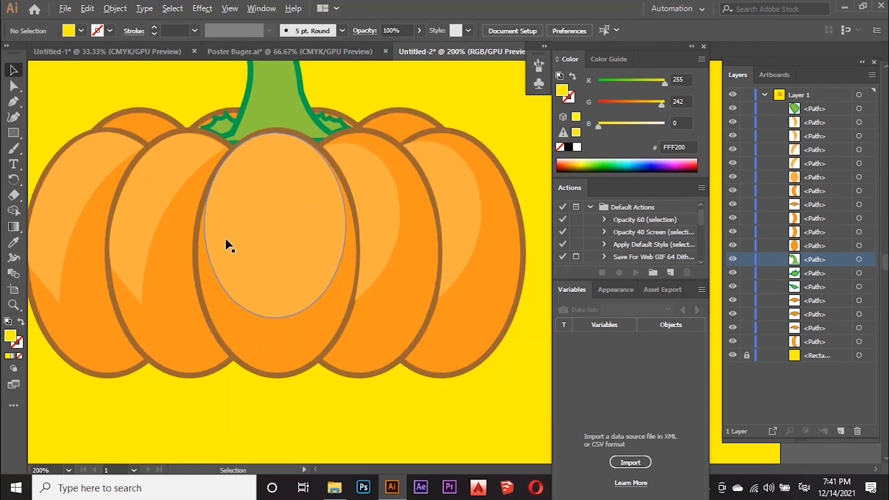
scroll(226, 239, down, 2)
click(176, 227)
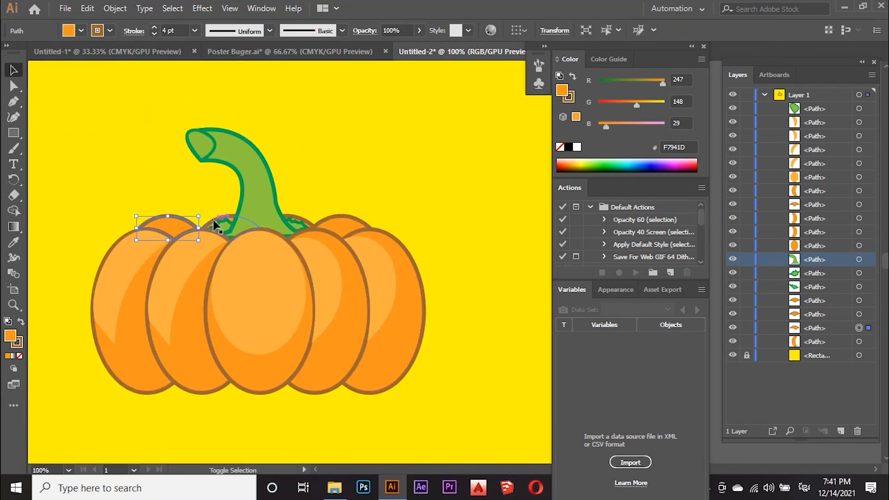
shift+click(213, 221)
shift+click(304, 221)
shift+click(329, 221)
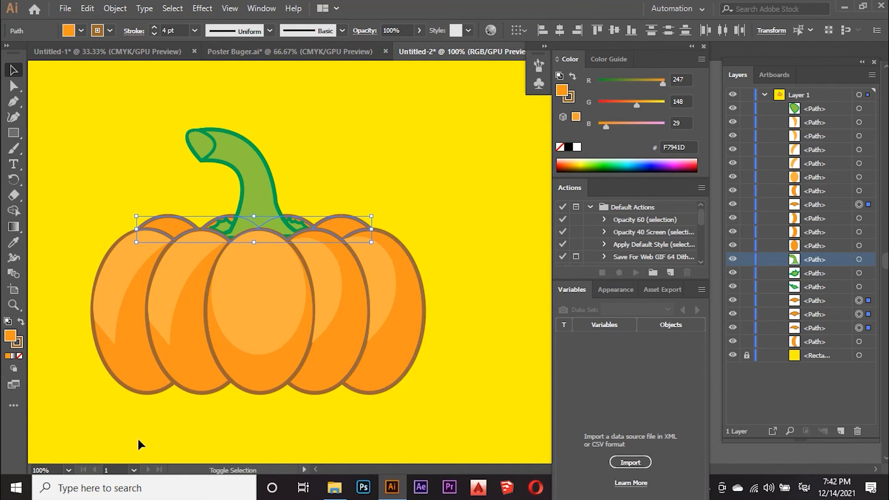
drag(390, 363, 390, 363)
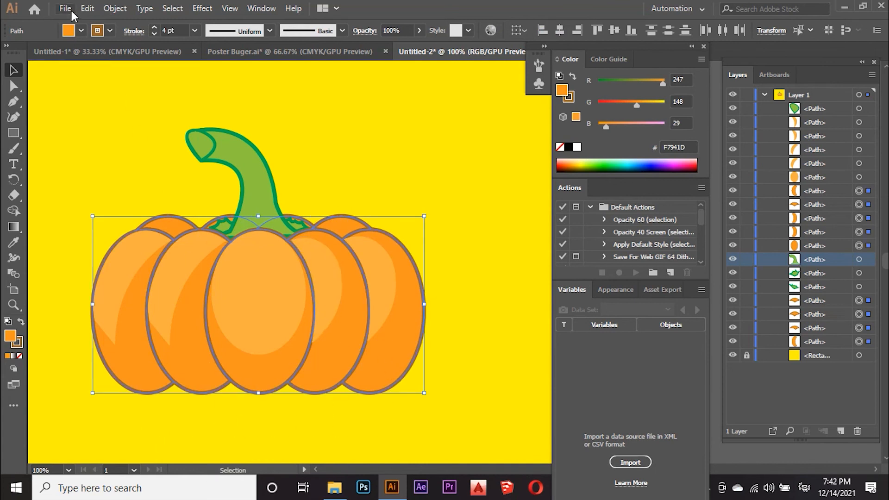
click(85, 8)
click(98, 75)
click(91, 8)
click(114, 98)
Group the pasted segment copies and move the group in the layer order to just above the yellow rectangle
scroll(255, 139, down, 1)
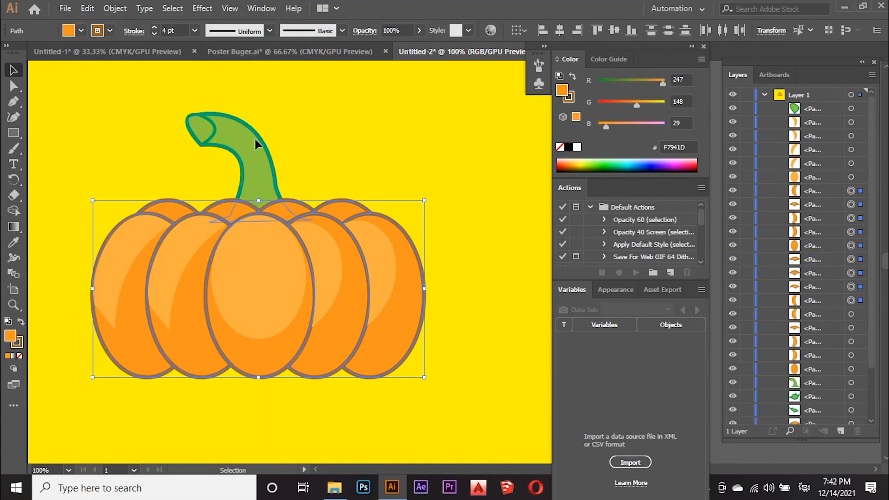
scroll(256, 143, down, 4)
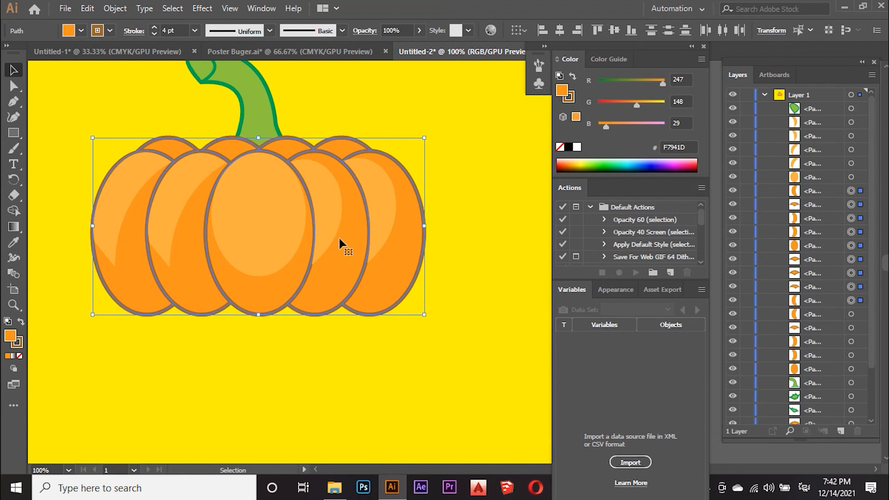
right_click(280, 210)
click(315, 290)
drag(816, 194, 826, 363)
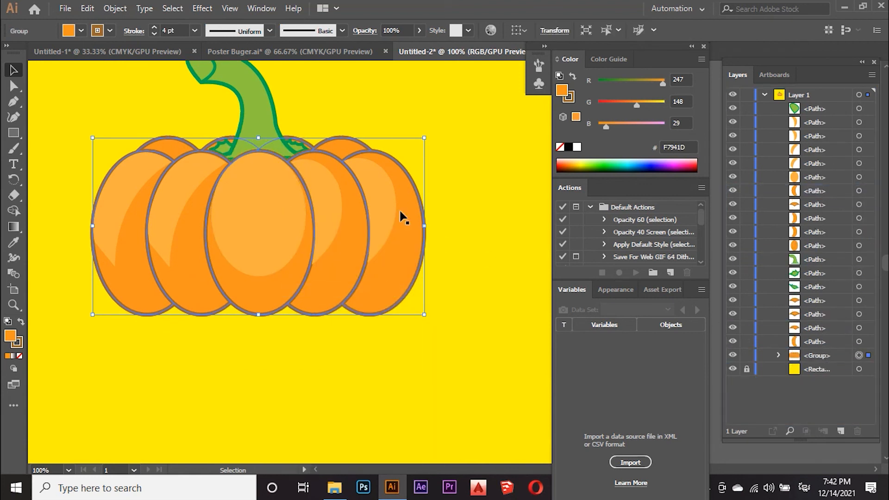
Nudge the duplicate segment group down so its lower edge extends below the pumpkin
key(Down)
key(Down)
key(Down)
key(Down)
key(Down)
key(Down)
key(Down)
key(Down)
key(Down)
key(Down)
key(Down)
key(Down)
key(Down)
key(Down)
key(Down)
key(Down)
key(Up)
Remove the outline from the duplicate segment group and fill it with white
click(110, 31)
click(9, 52)
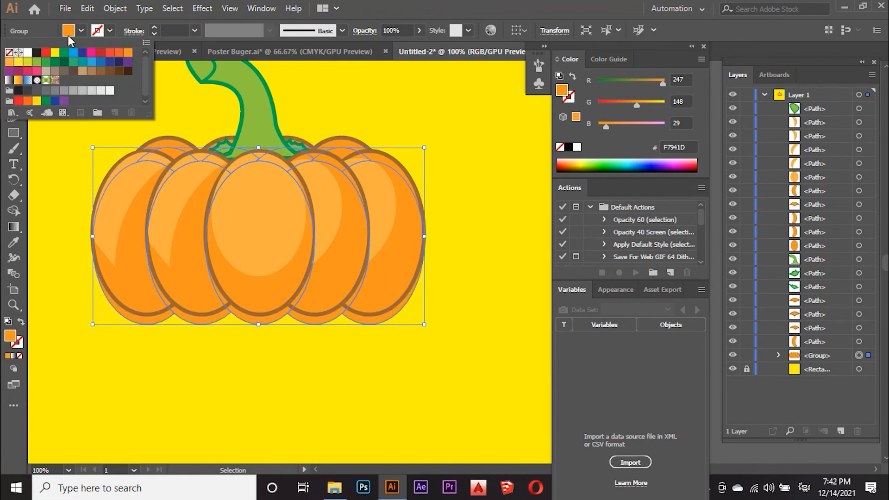
click(69, 30)
click(27, 51)
Nudge the white group up slightly to leave a thinner rim under the pumpkin, and deselect it
key(Up)
key(Up)
key(Up)
key(Up)
key(Up)
key(Up)
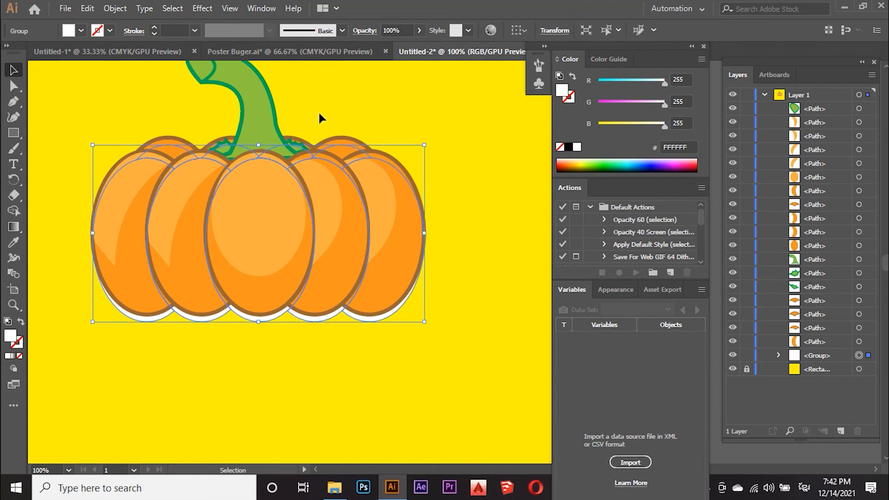
click(319, 136)
Select the pumpkin segments, highlights, stem, leaves and white backing, and group them
key(ctrl+minus)
drag(402, 185, 114, 79)
right_click(239, 187)
click(282, 273)
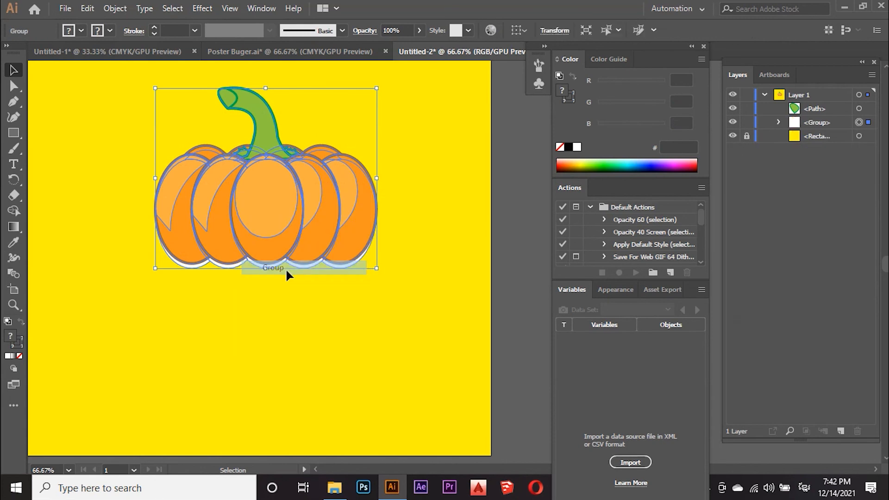
Apply a Drop Shadow to the pumpkin group and the stem's cut end: Multiply, 75% opacity, 7 px X and Y offsets, 5 px blur
click(381, 122)
drag(381, 121, 200, 255)
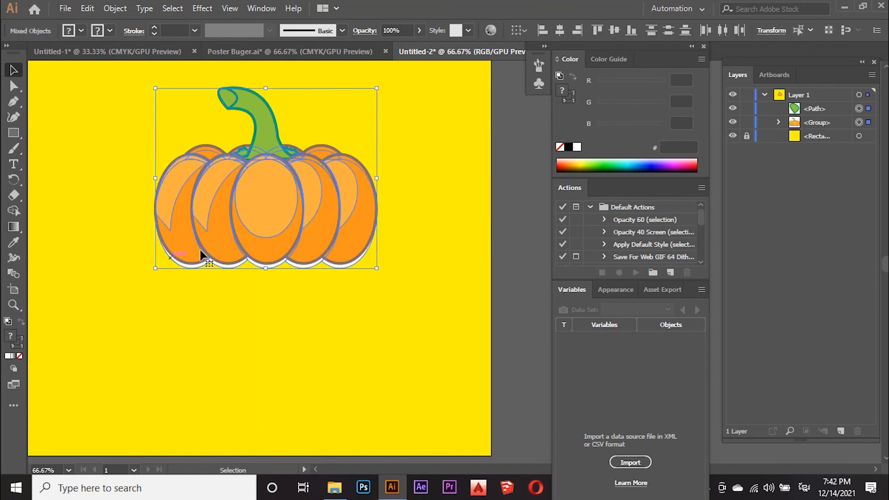
click(214, 10)
mouse_move(301, 152)
click(398, 157)
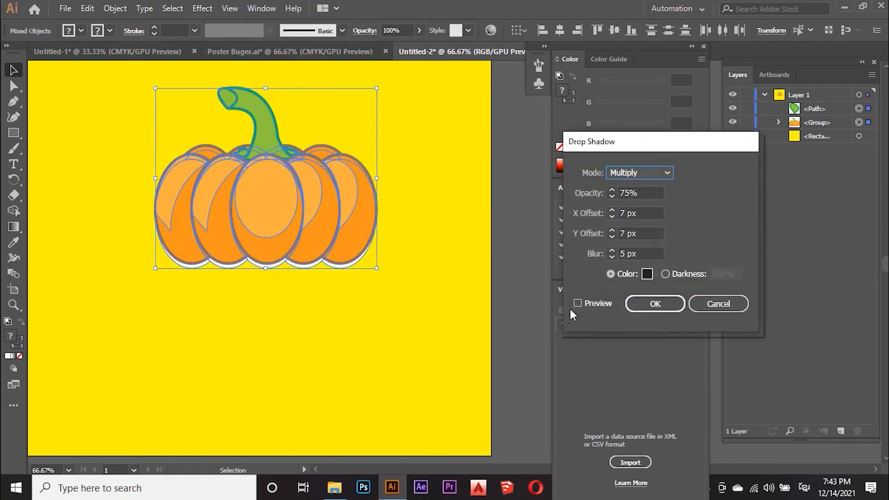
click(576, 302)
click(655, 304)
scroll(363, 209, down, 1)
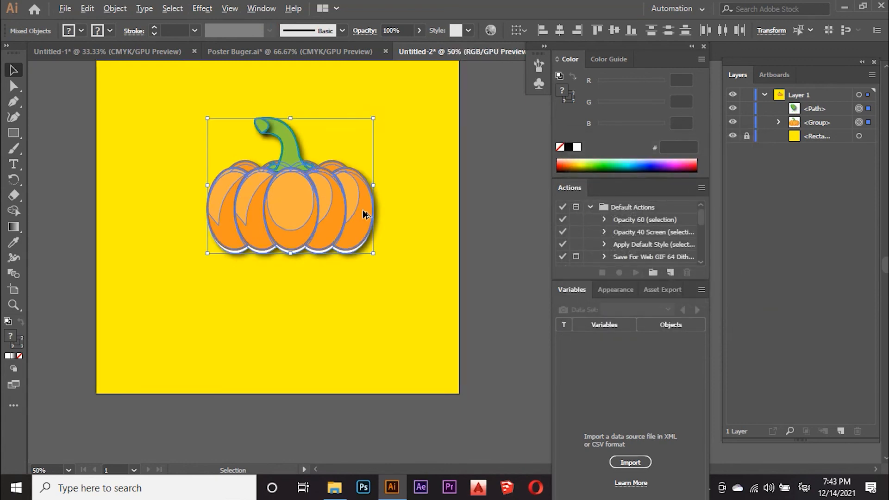